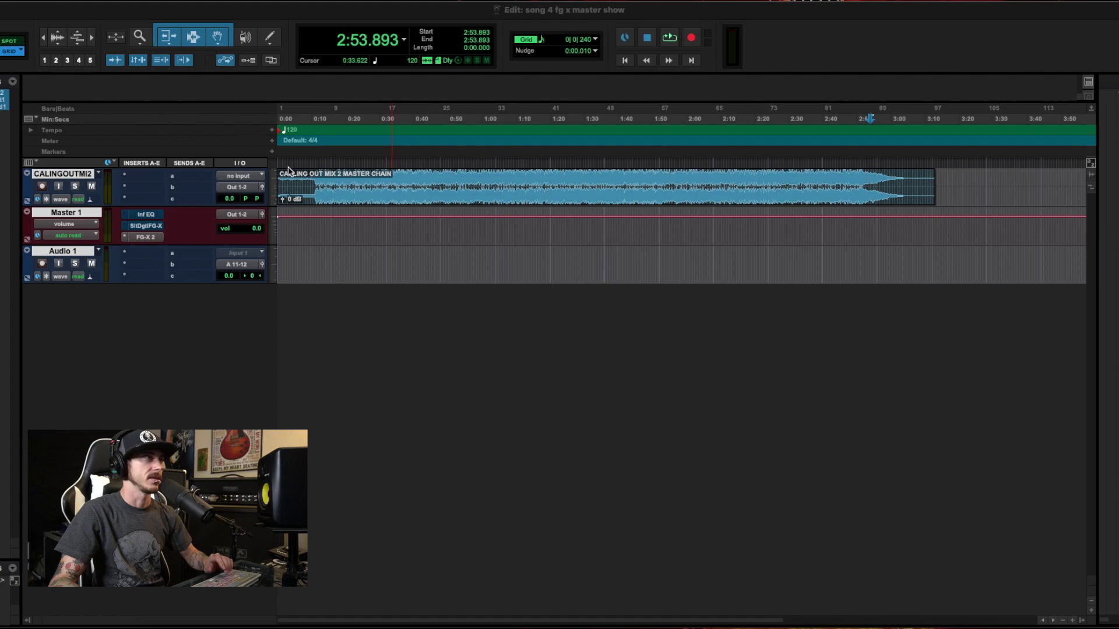
- Place the playhead near the start of the timeline at 0:00.375 and play the opening of the song briefly
click(287, 164)
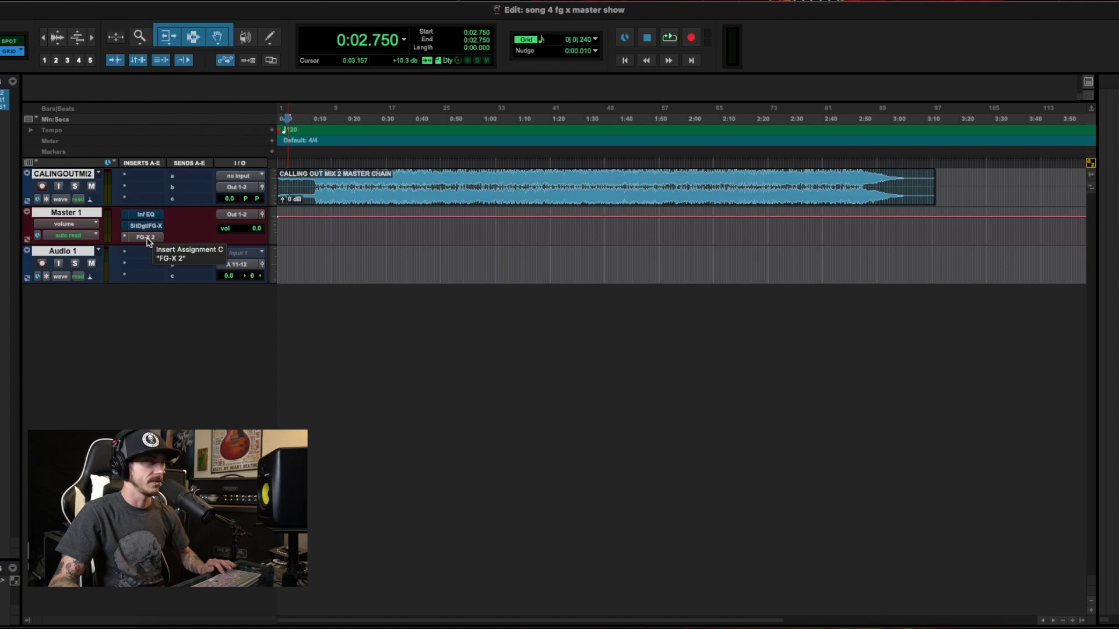
click(281, 163)
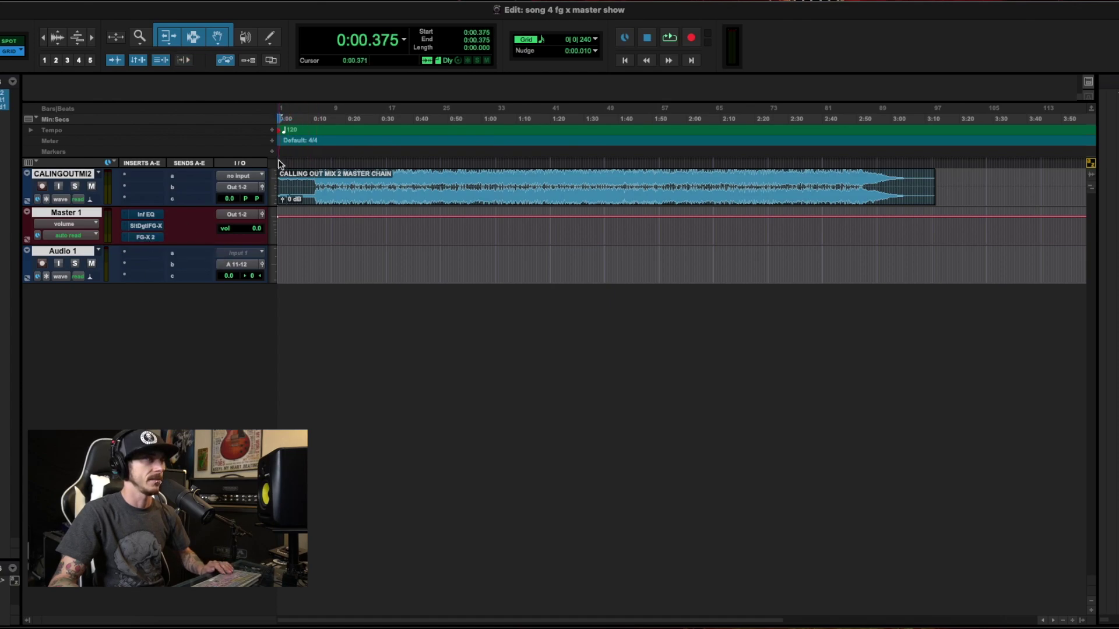
key(space)
key(space)
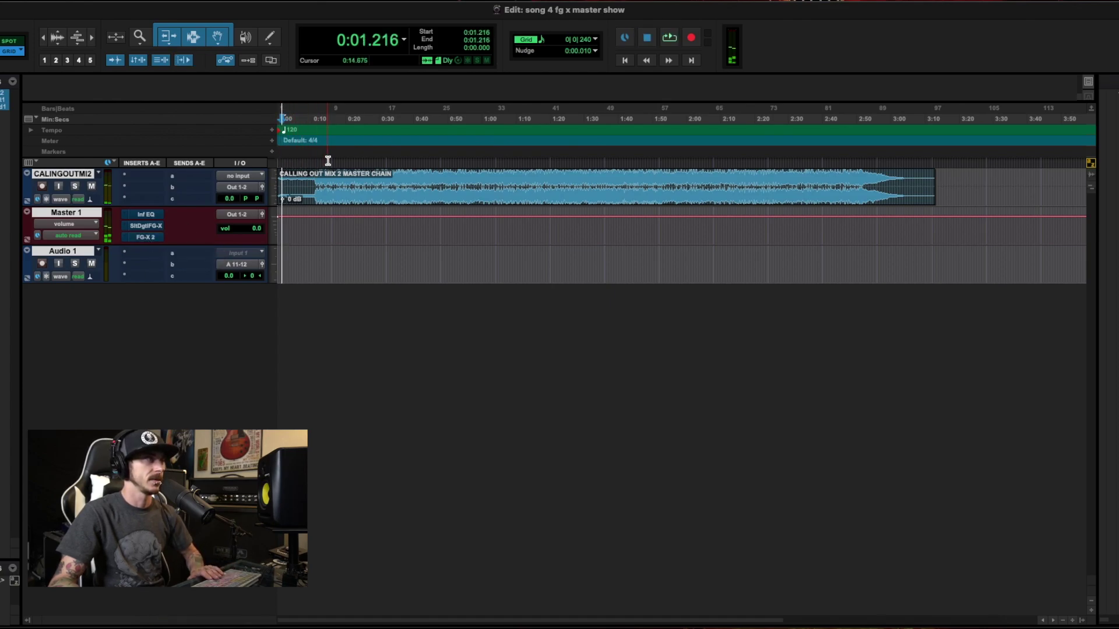
- Select about 0:50.875 to 1:06.000 across all tracks and play part of that section
drag(450, 162, 502, 276)
key(space)
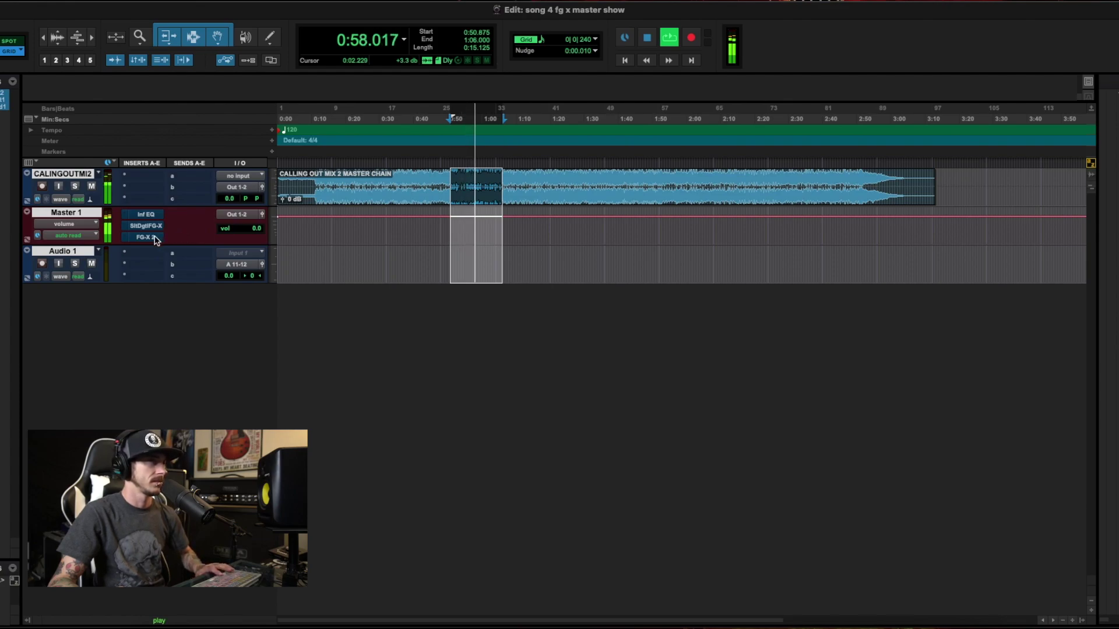
key(space)
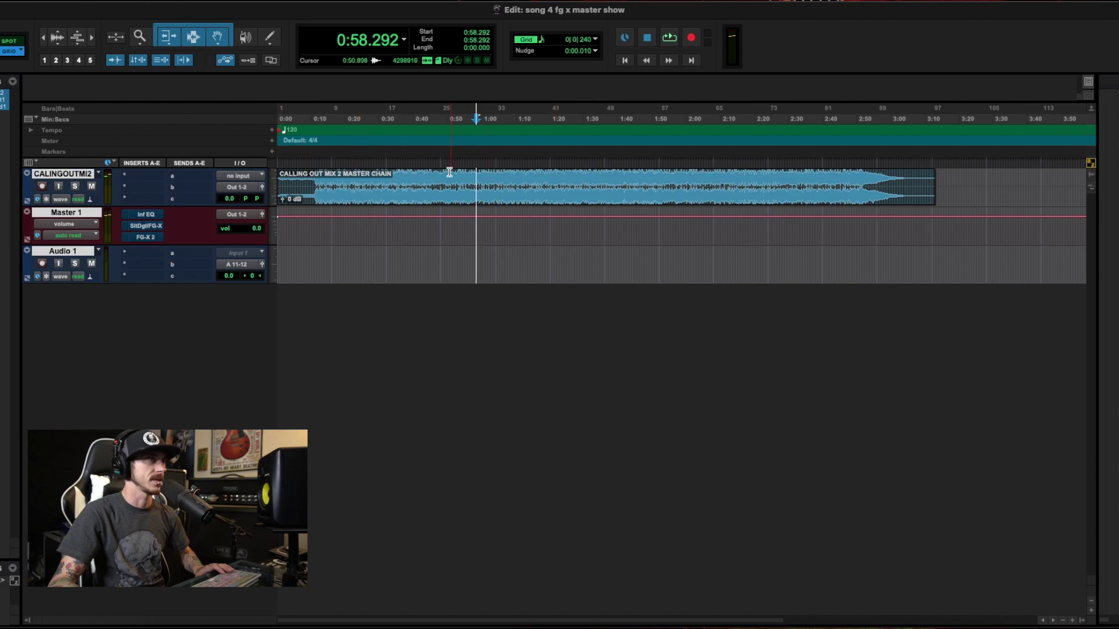
- Play the CALINGOUTMI2 section from about 0:47.750 to 1:27.625 with Master 1's FG-X 2 window open and fully in view
drag(441, 186, 576, 174)
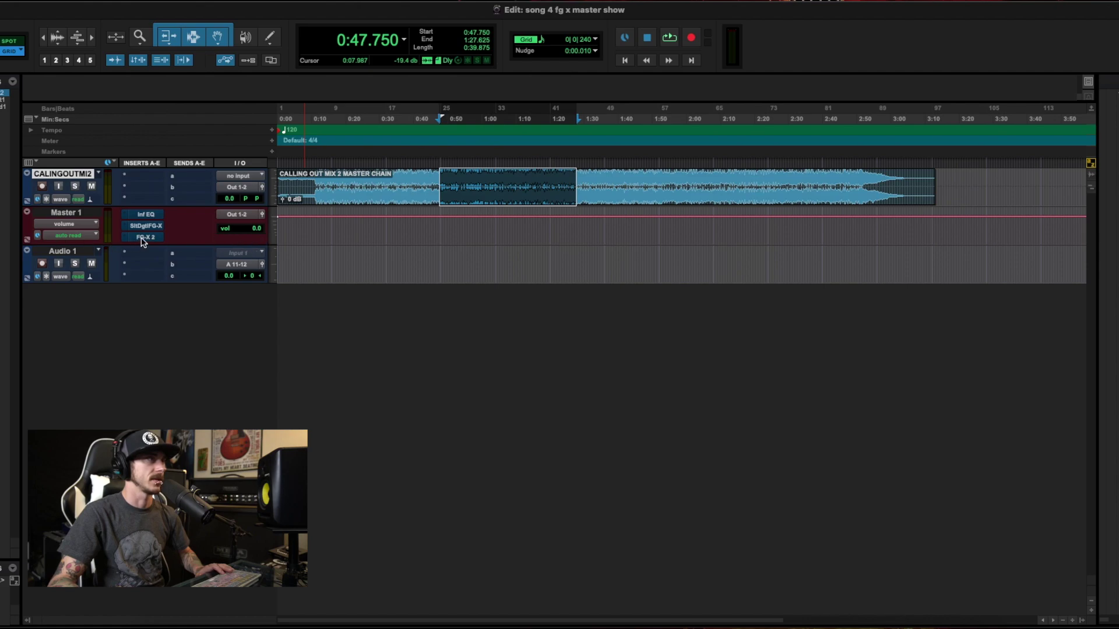
key(space)
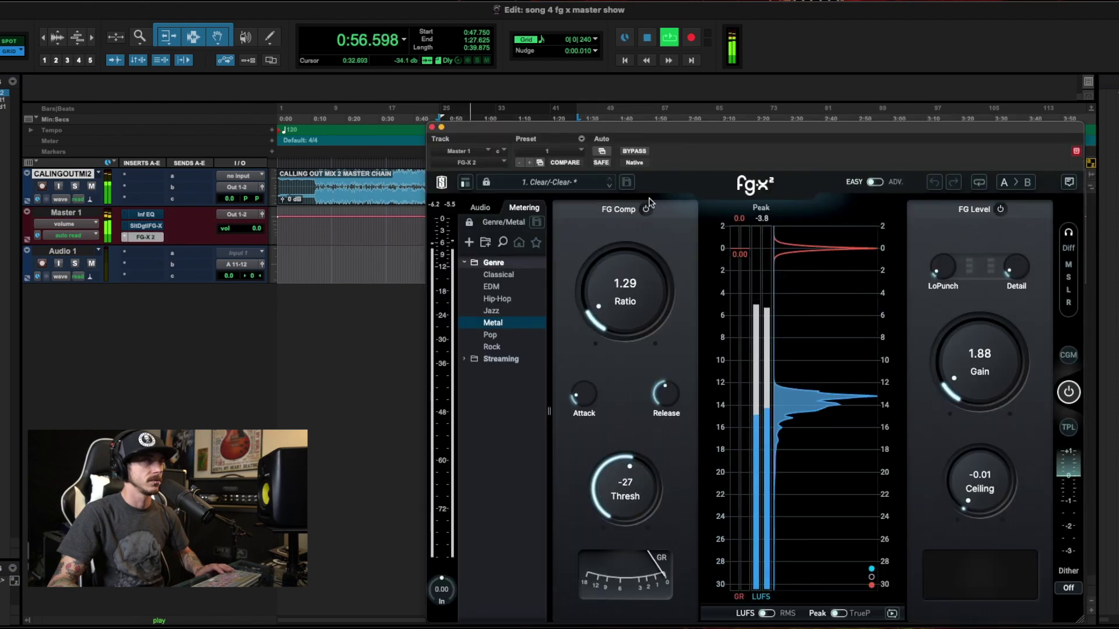
drag(723, 134, 625, 64)
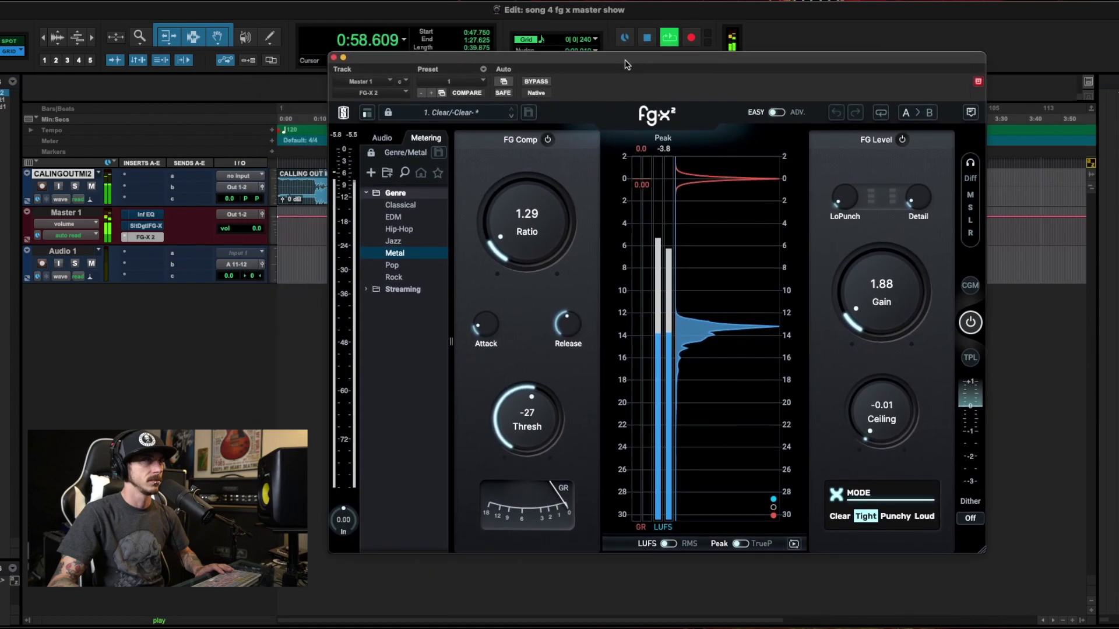
- Compare the master with and without FG-X 2 by bypassing and re-enabling it twice during playback, then stop playback
super+click(153, 239)
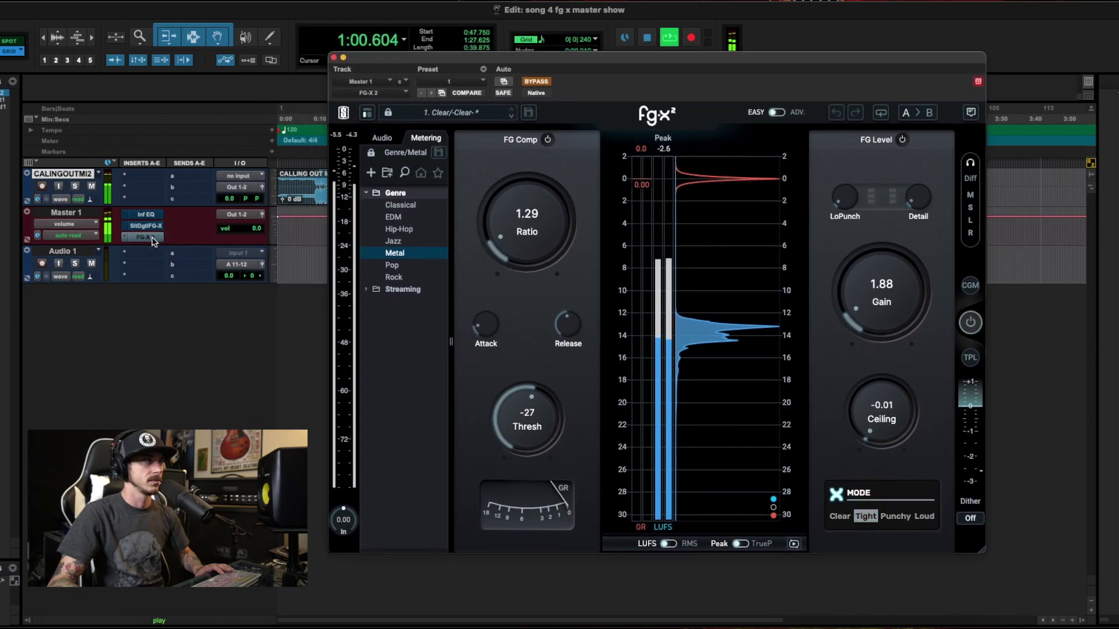
super+click(153, 238)
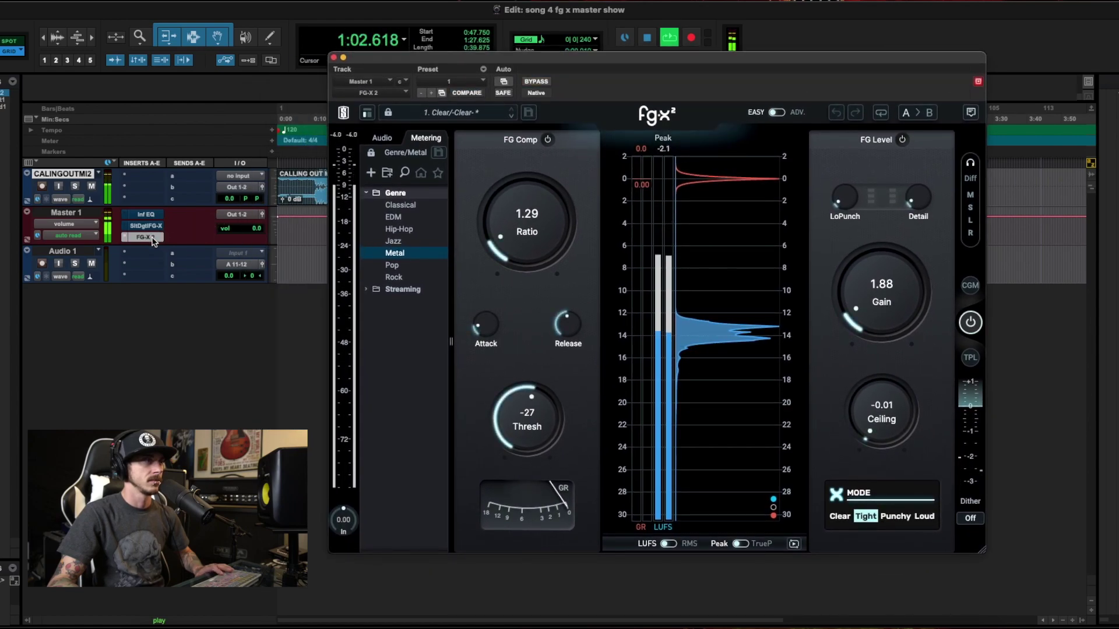
super+click(153, 239)
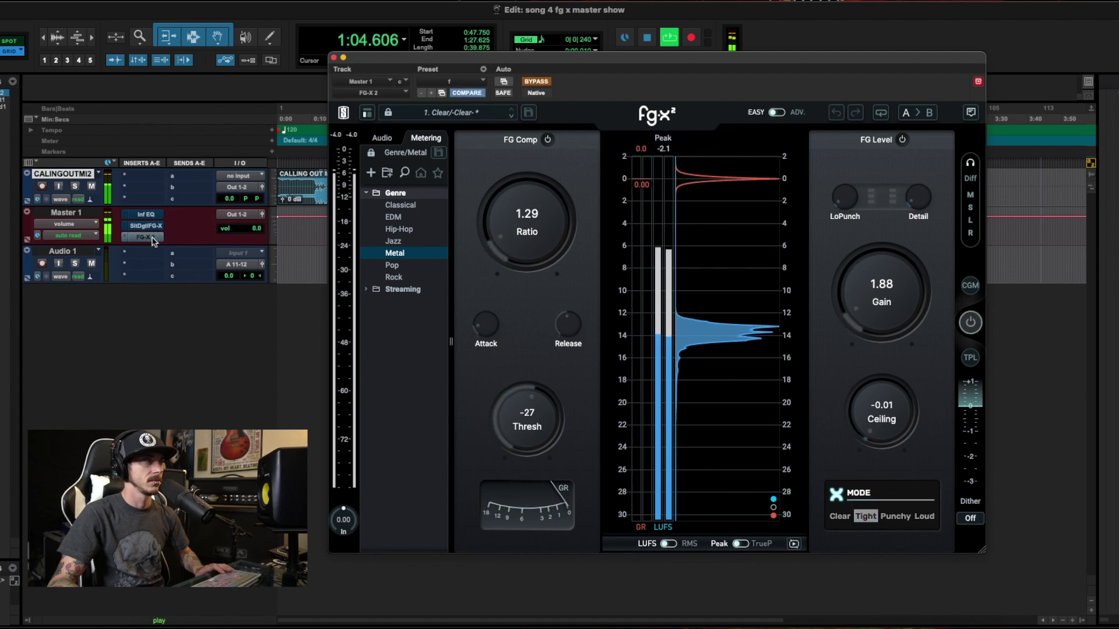
super+click(152, 239)
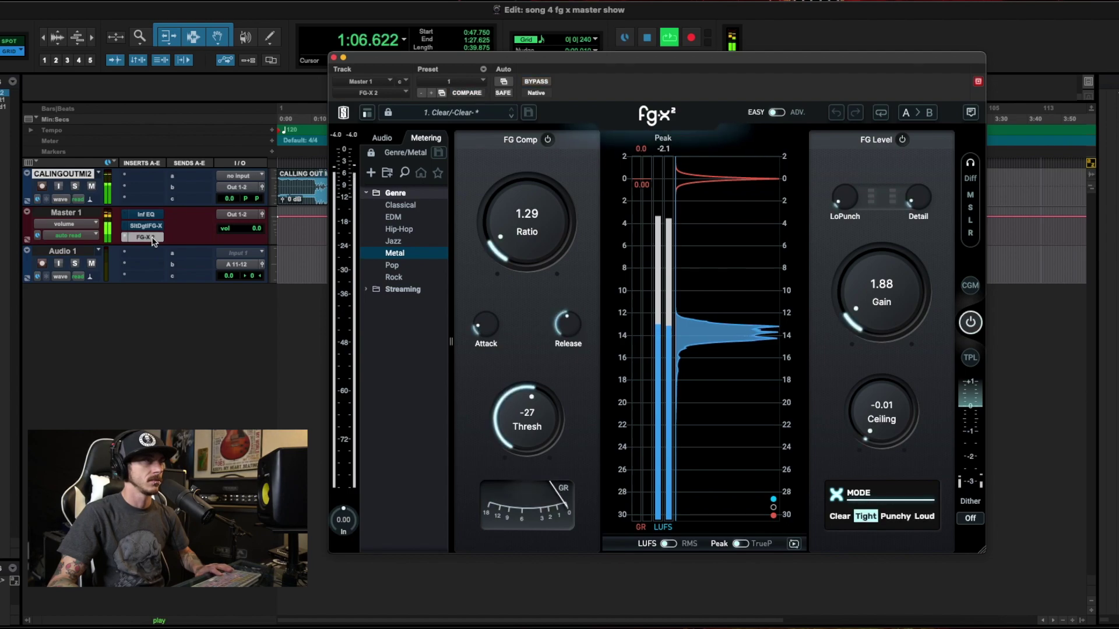
key(space)
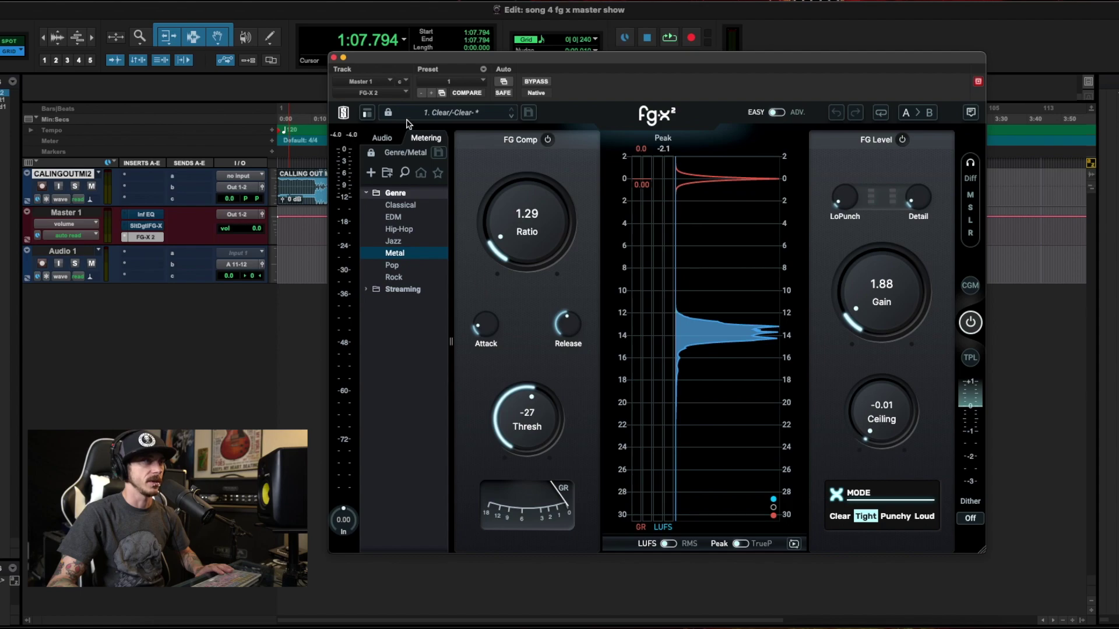
- Show FG-X 2's audio presets instead of the metering presets and resume playback
mouse_move(398, 254)
click(394, 139)
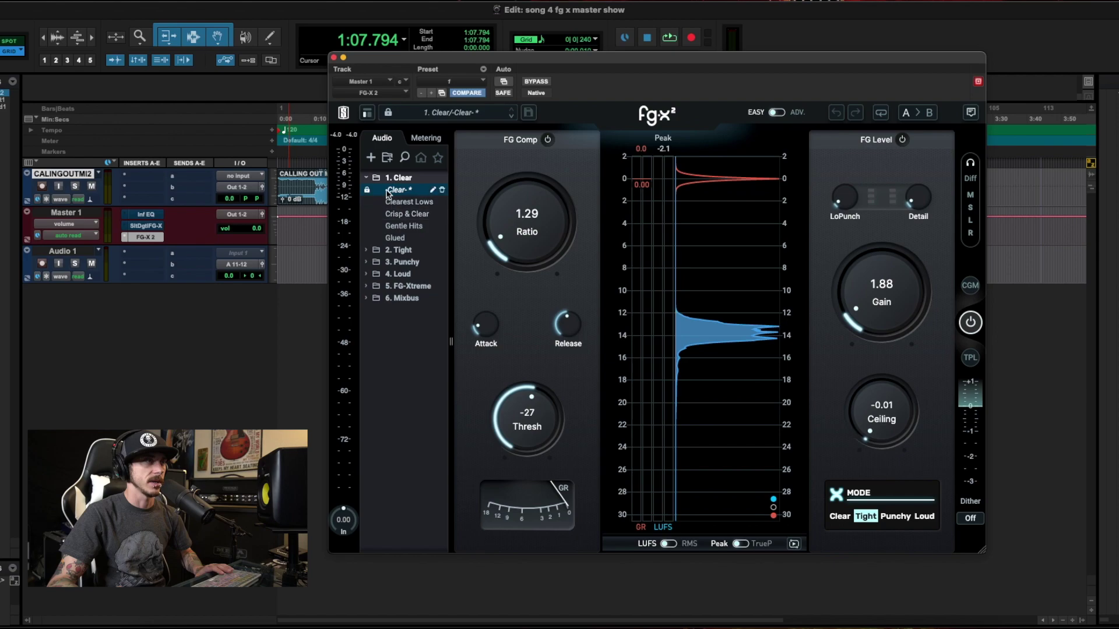
drag(503, 64, 503, 97)
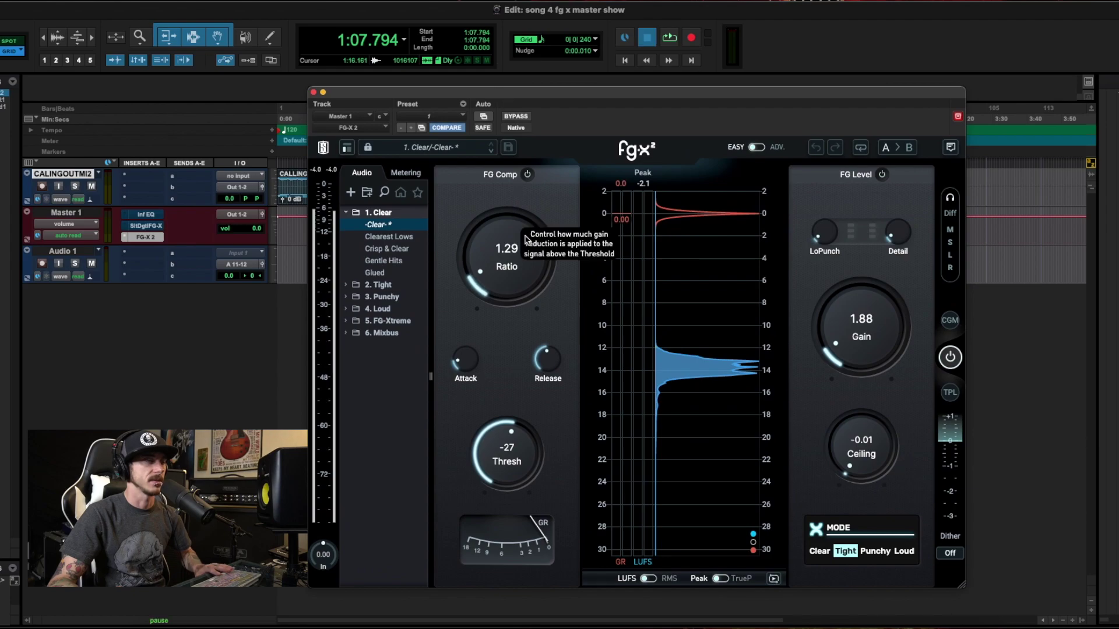
key(space)
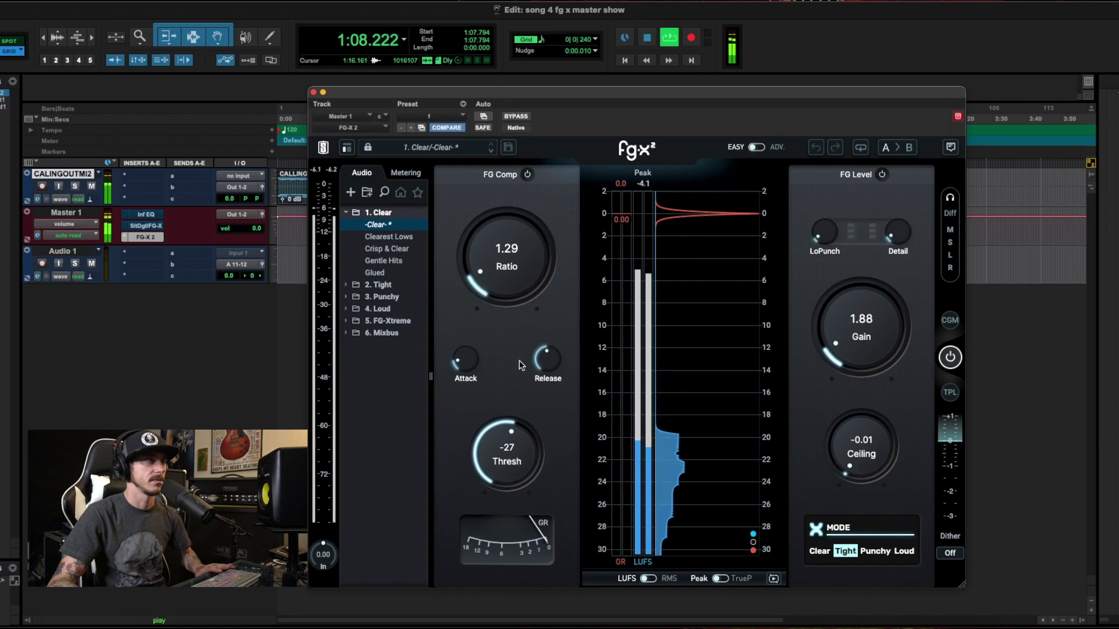
- Audition the Clear presets Clearest Lows, Crisp & Clear, Gentle Hits and Glued during playback
click(396, 237)
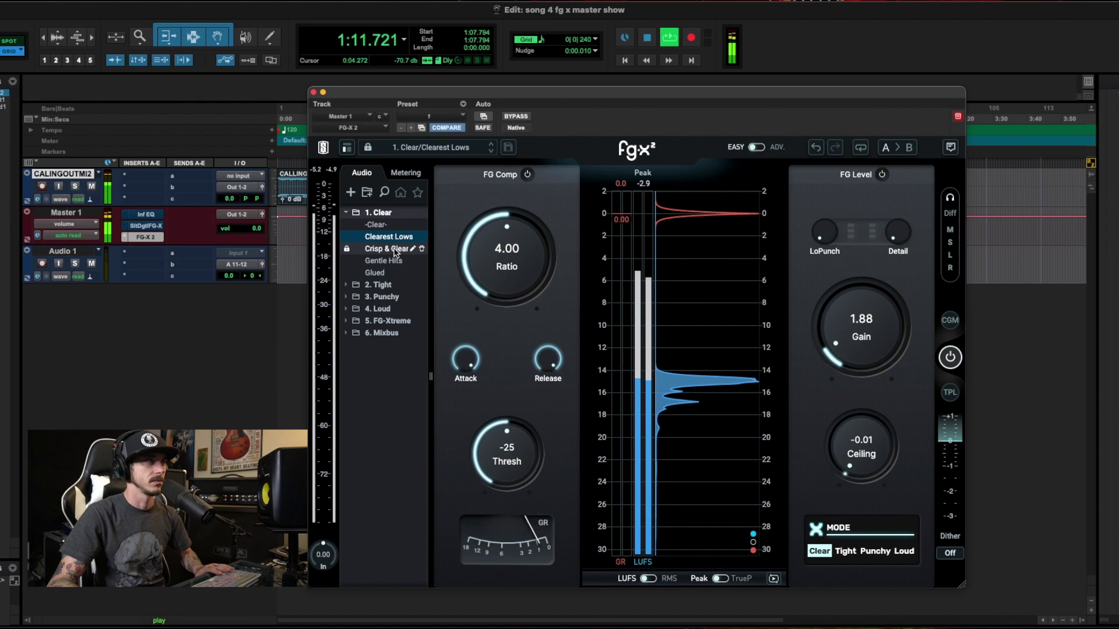
click(395, 249)
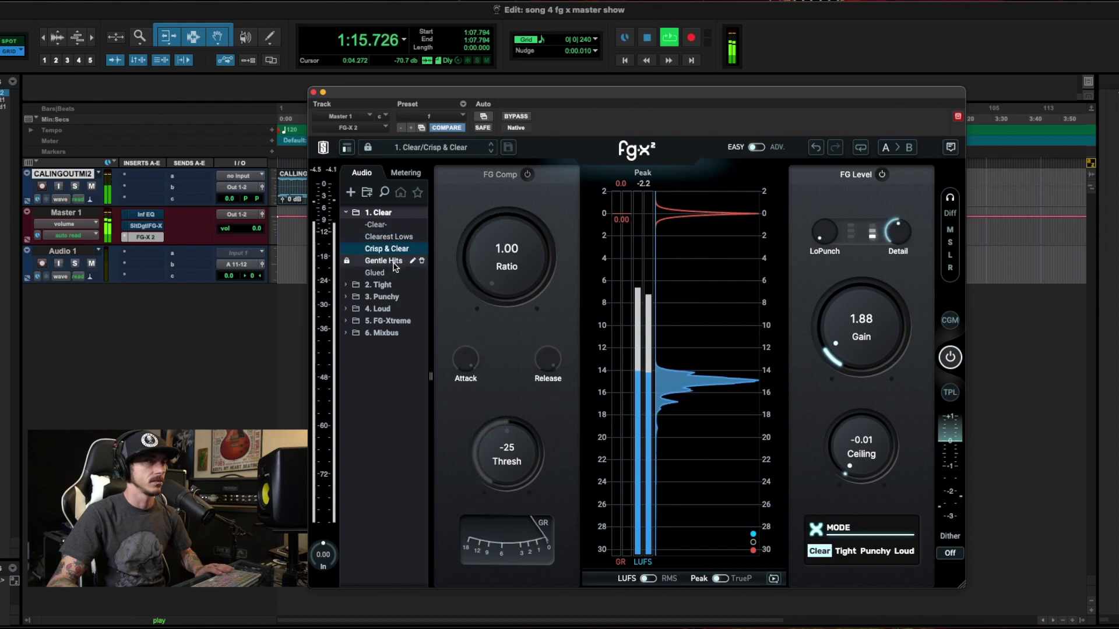
click(394, 264)
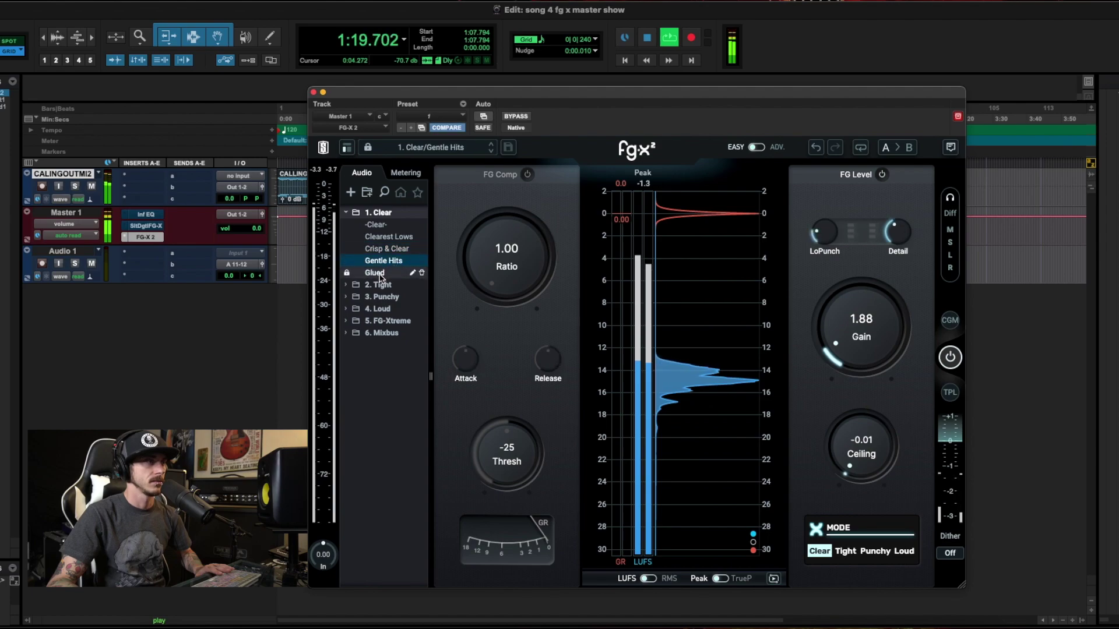
click(376, 273)
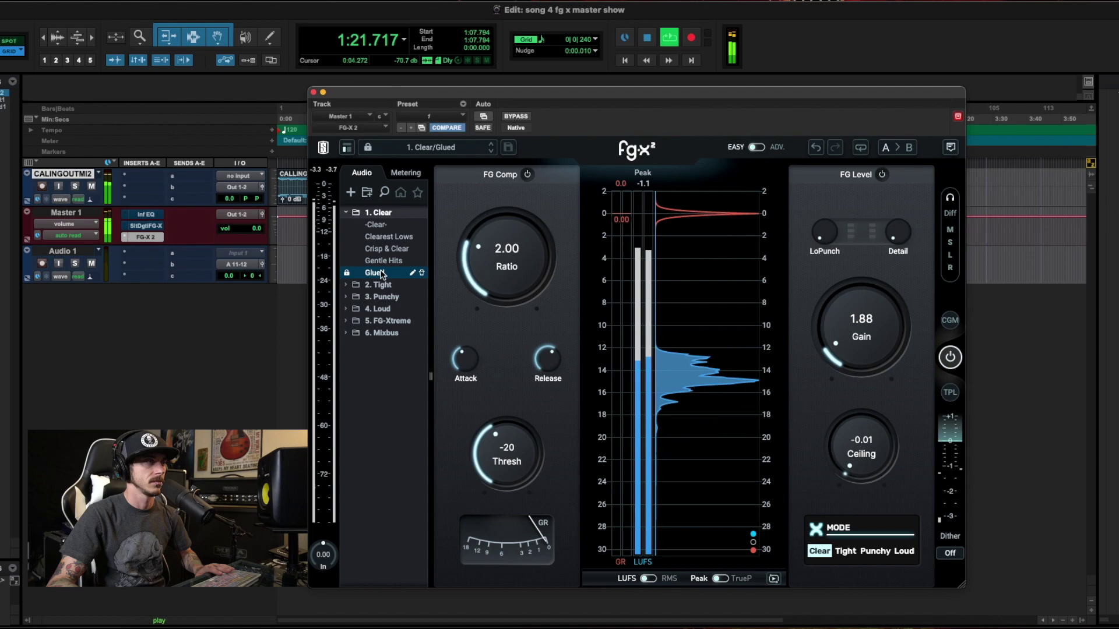
- Audition the Tight presets -Tight-, Bass Punch, Tighter and Warm during playback, then collapse their folder
click(379, 285)
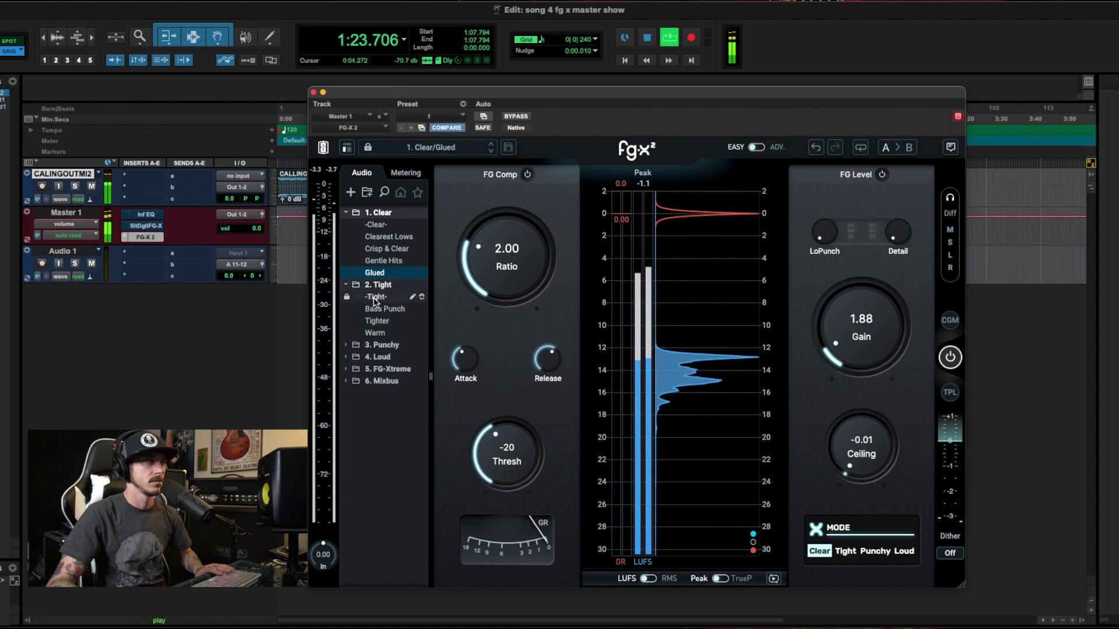
click(376, 298)
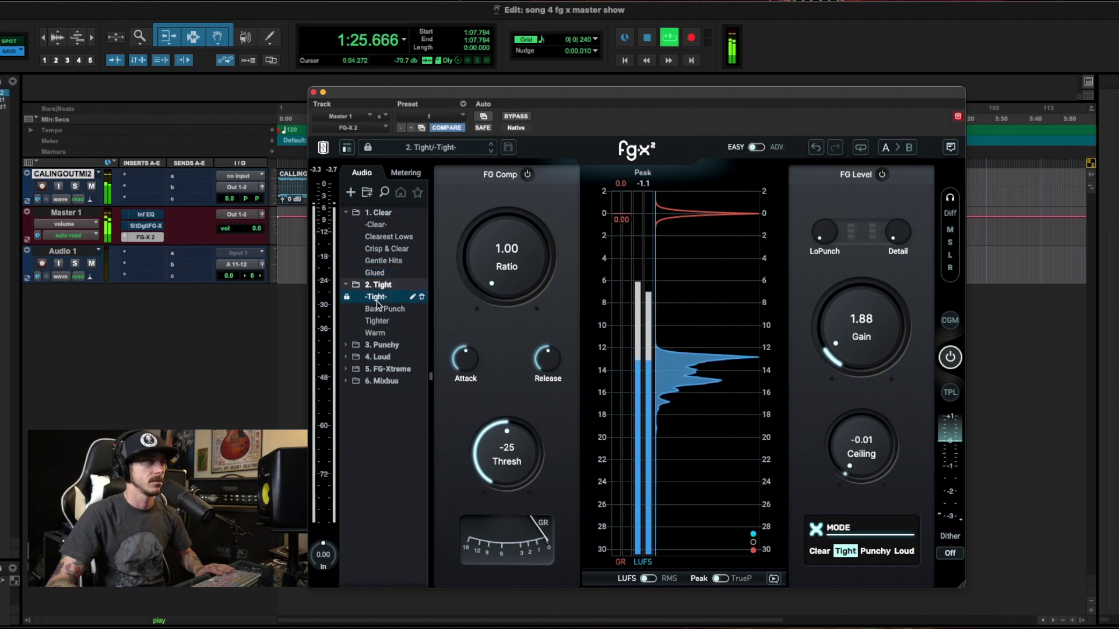
click(374, 309)
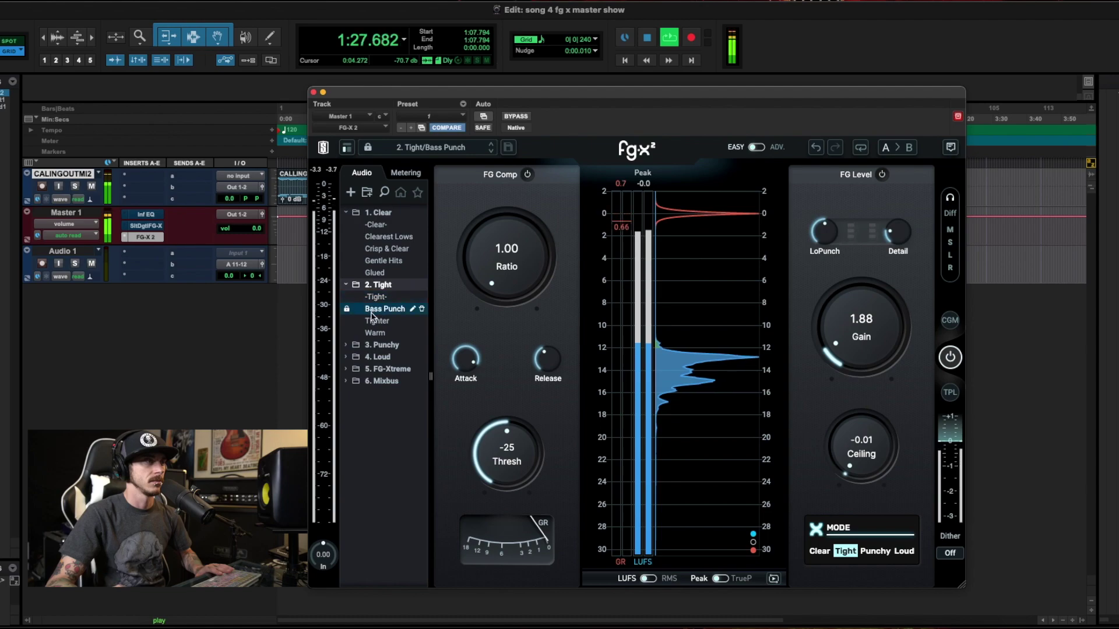
click(374, 322)
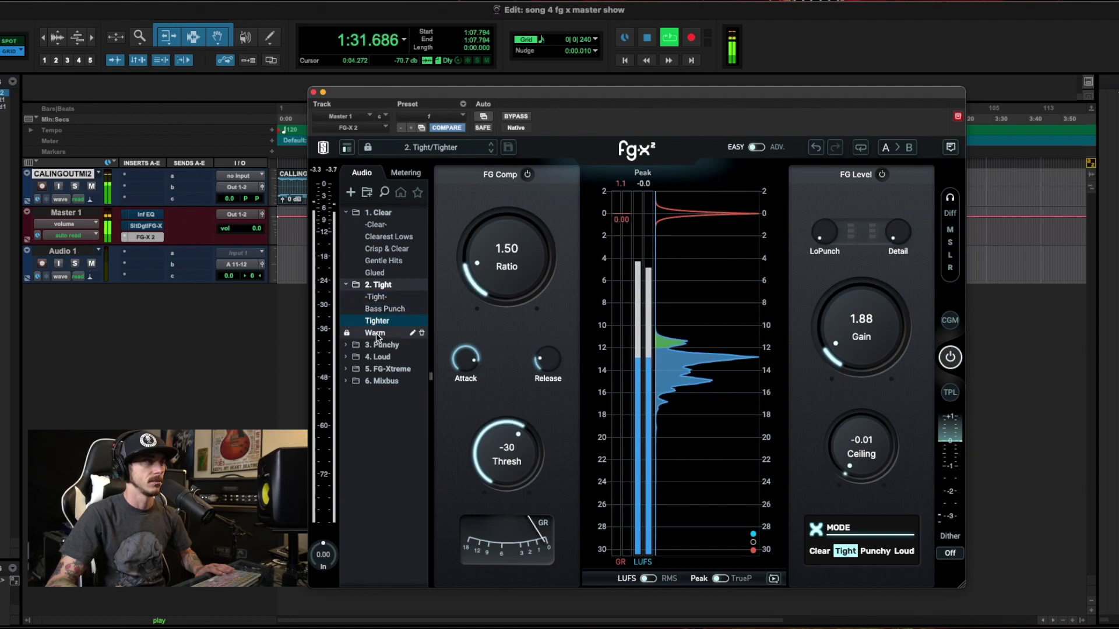
click(376, 335)
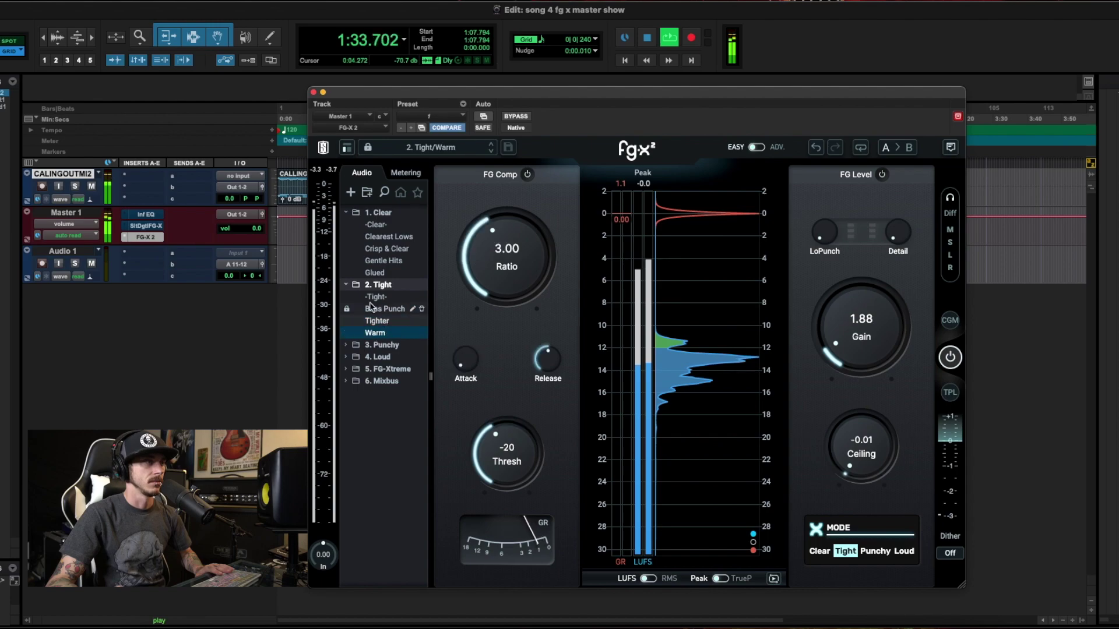
click(347, 285)
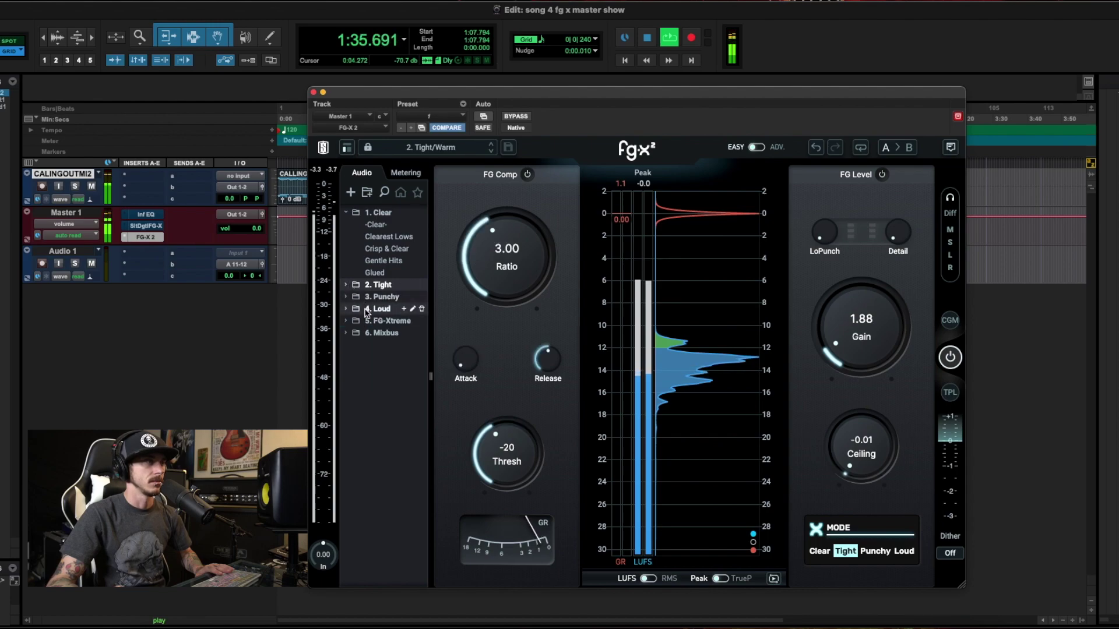
- Audition the Punchy presets -Punchy-, Deep Punch and Extra Punch during playback, then collapse their folder
click(351, 298)
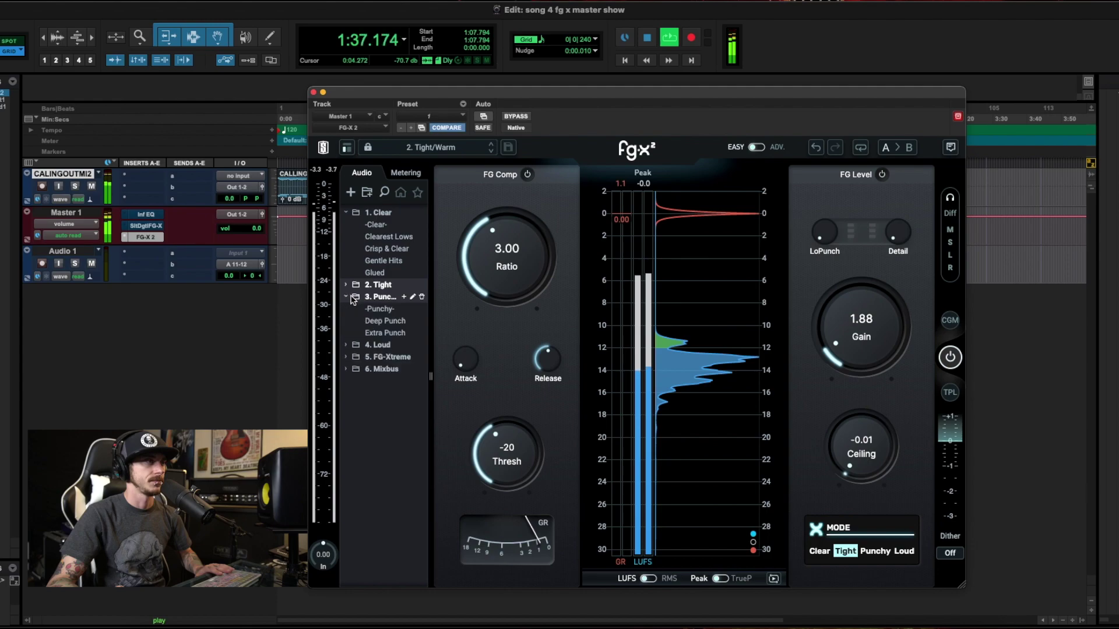
click(377, 310)
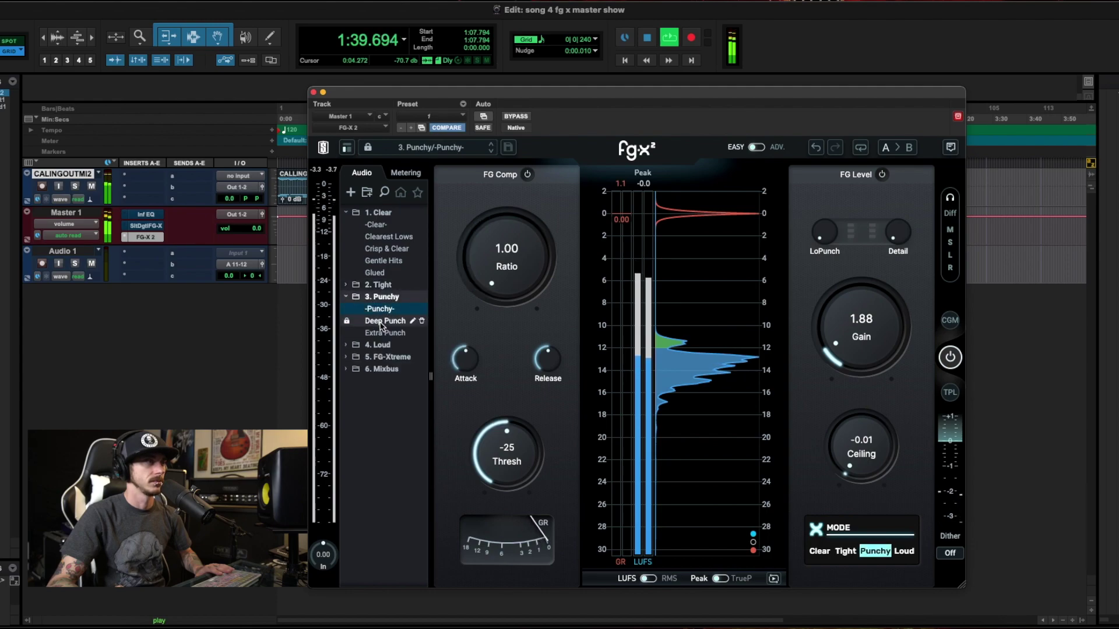
click(380, 326)
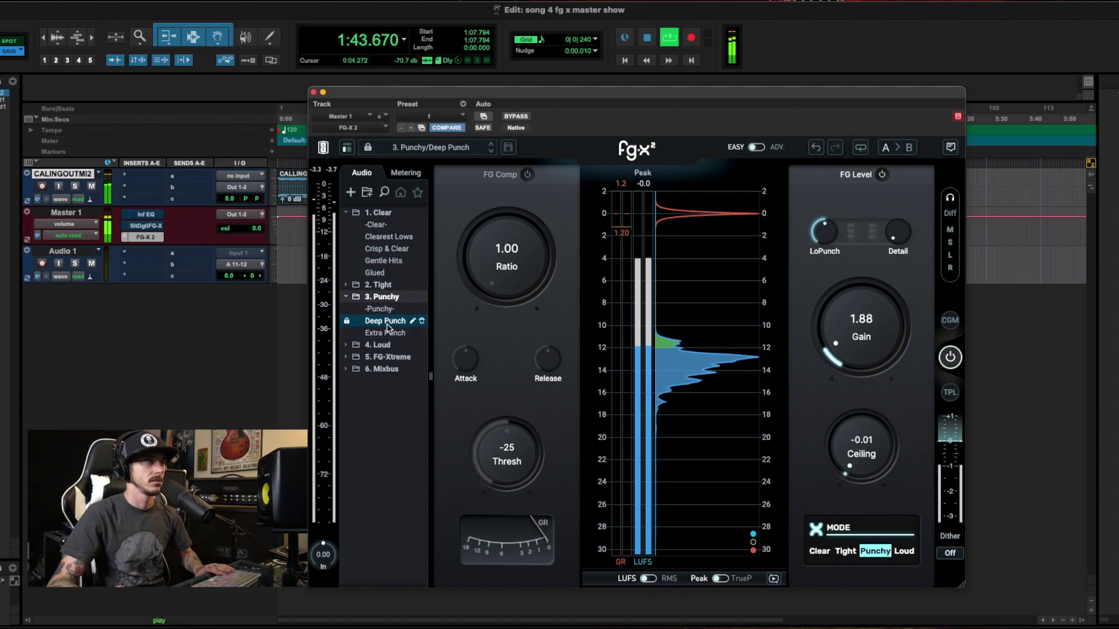
click(381, 334)
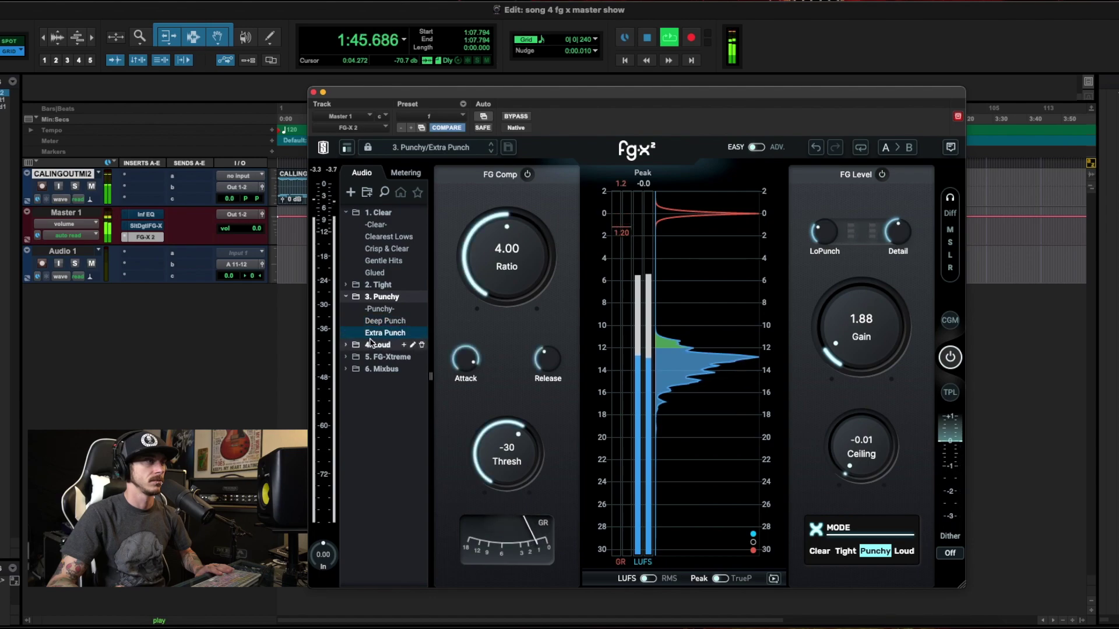
click(346, 297)
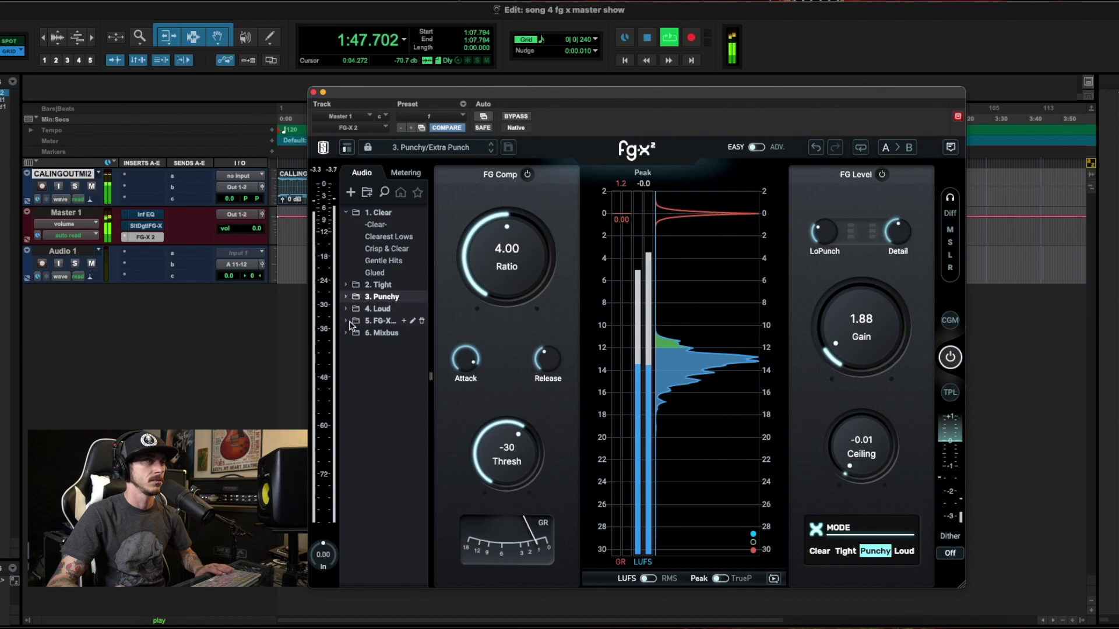
- Audition the Loud presets -Loud-, Pumpy Master, Slam and Stereo Enhancer during playback
click(346, 309)
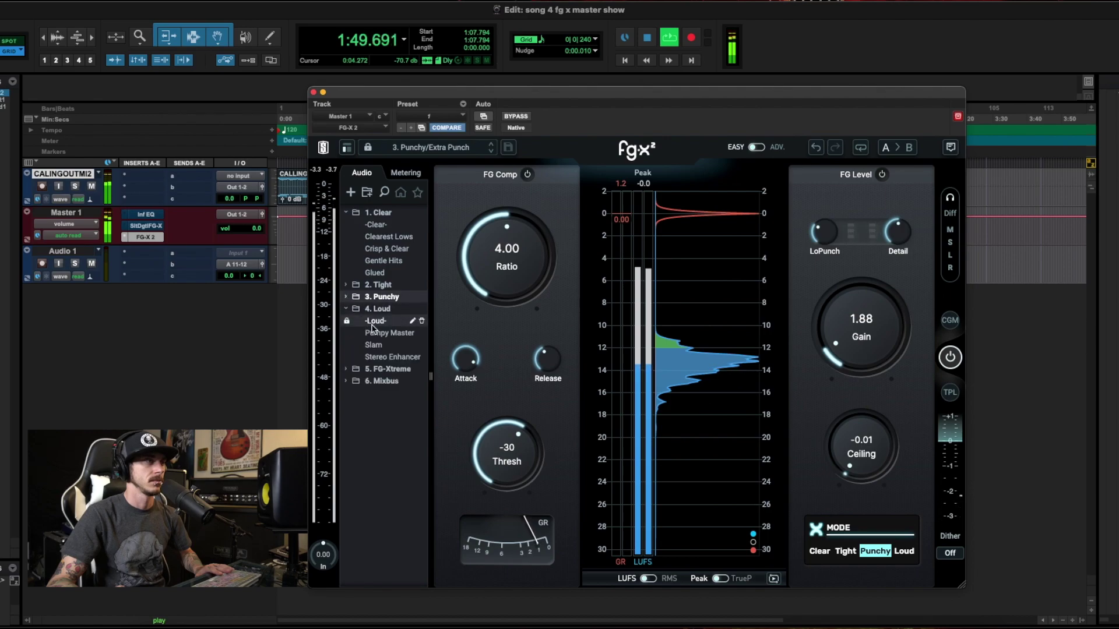
click(373, 322)
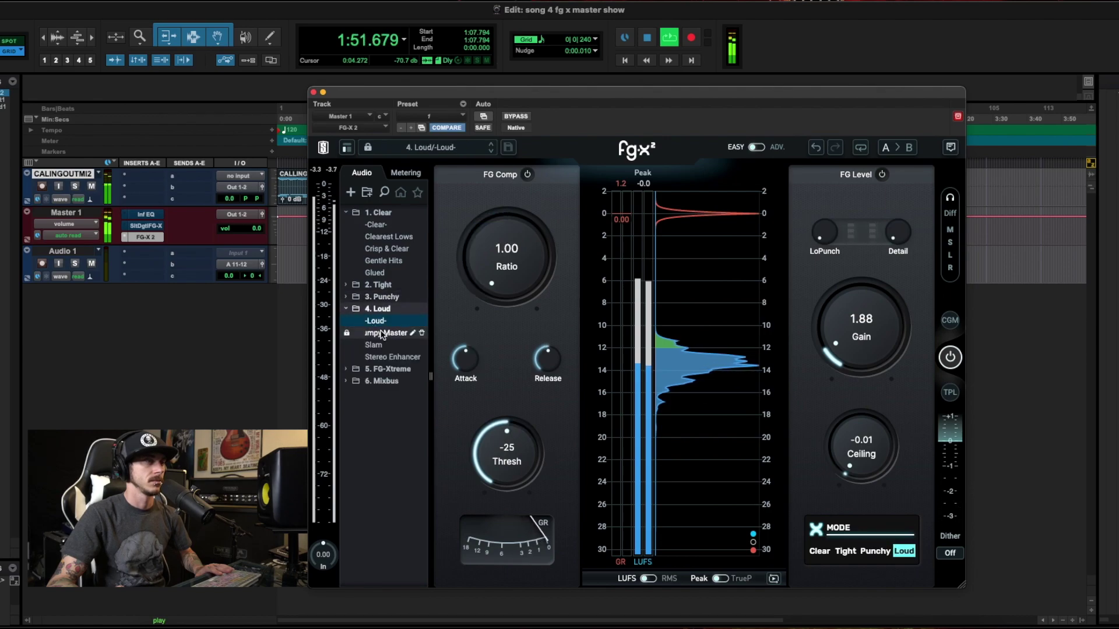
click(381, 334)
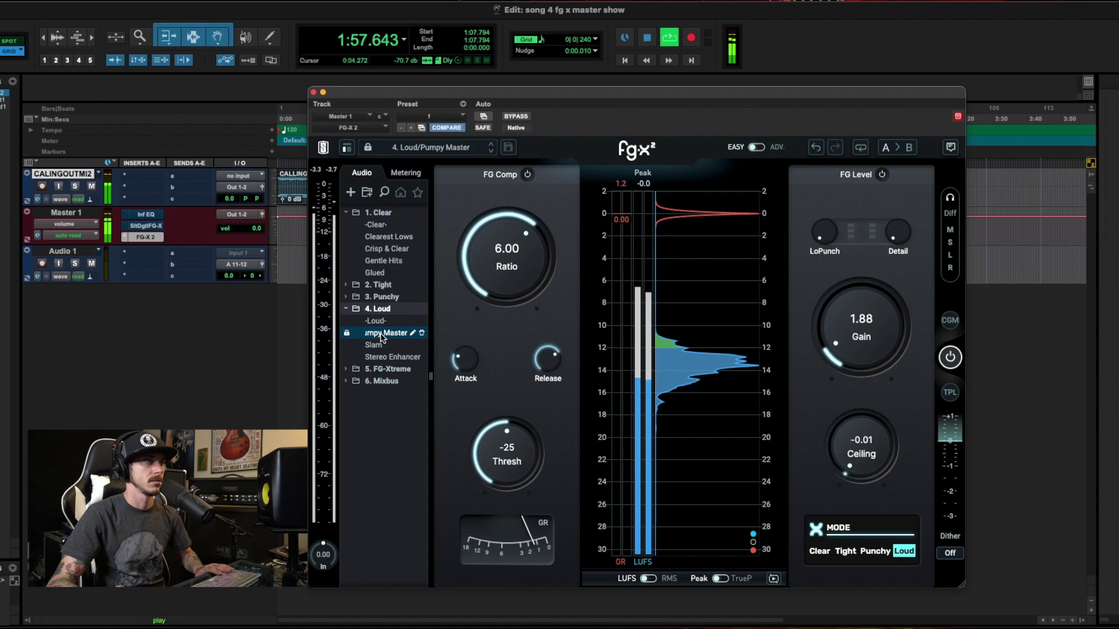
click(379, 345)
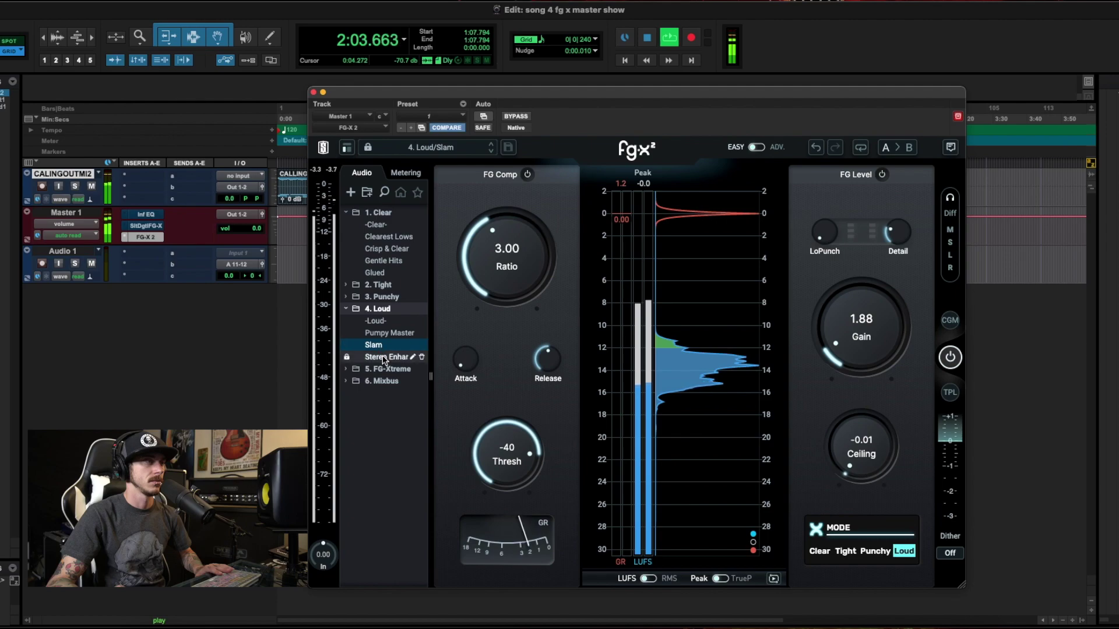
click(382, 357)
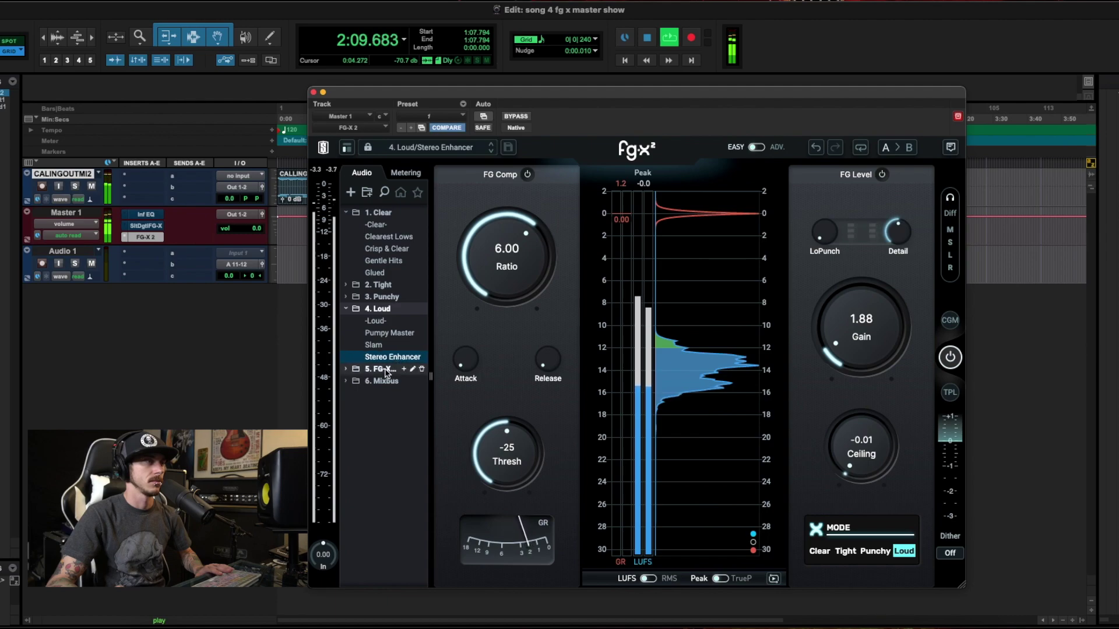
- Audition the FG-Xtreme presets Bass Crusher, Defeaning HiHats and Is It Pumping, then collapse the FG-Xtreme and Loud folders
click(384, 369)
click(388, 381)
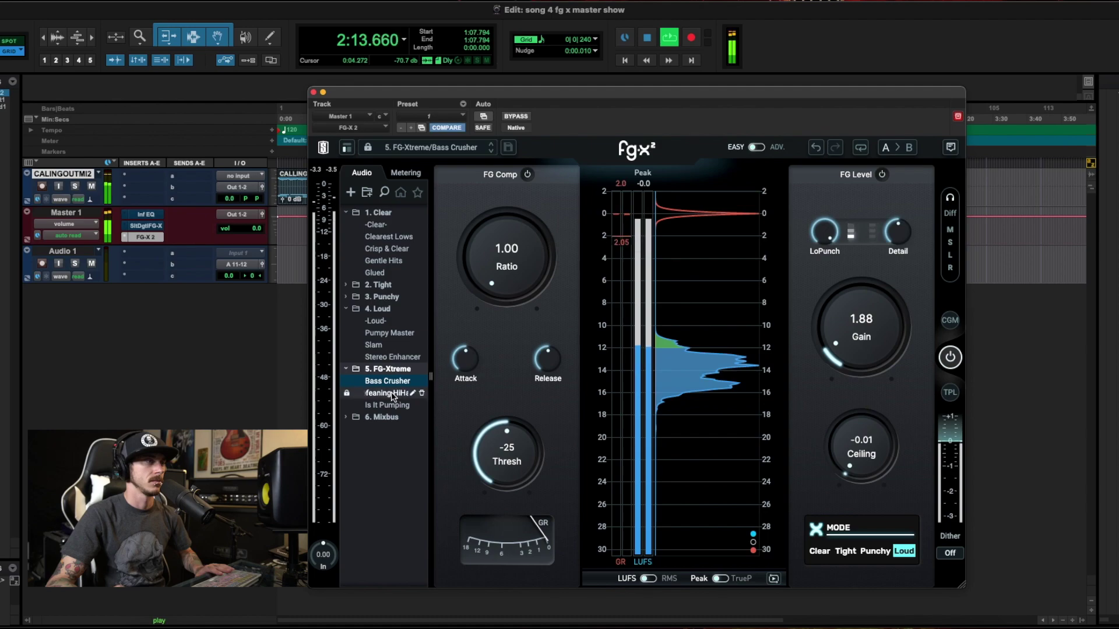
click(389, 394)
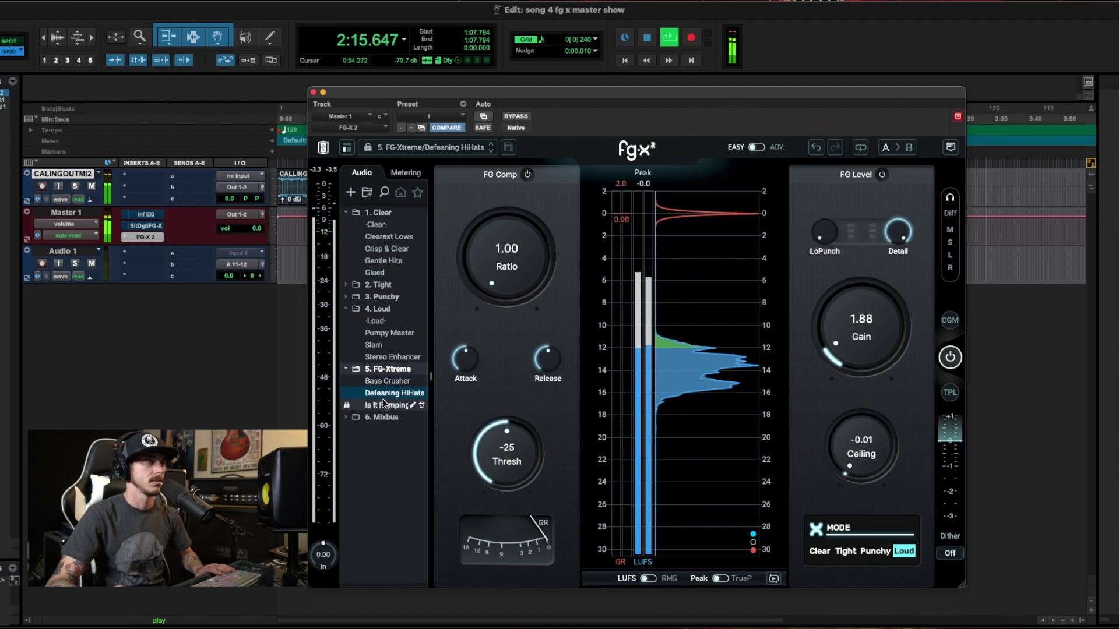
click(386, 406)
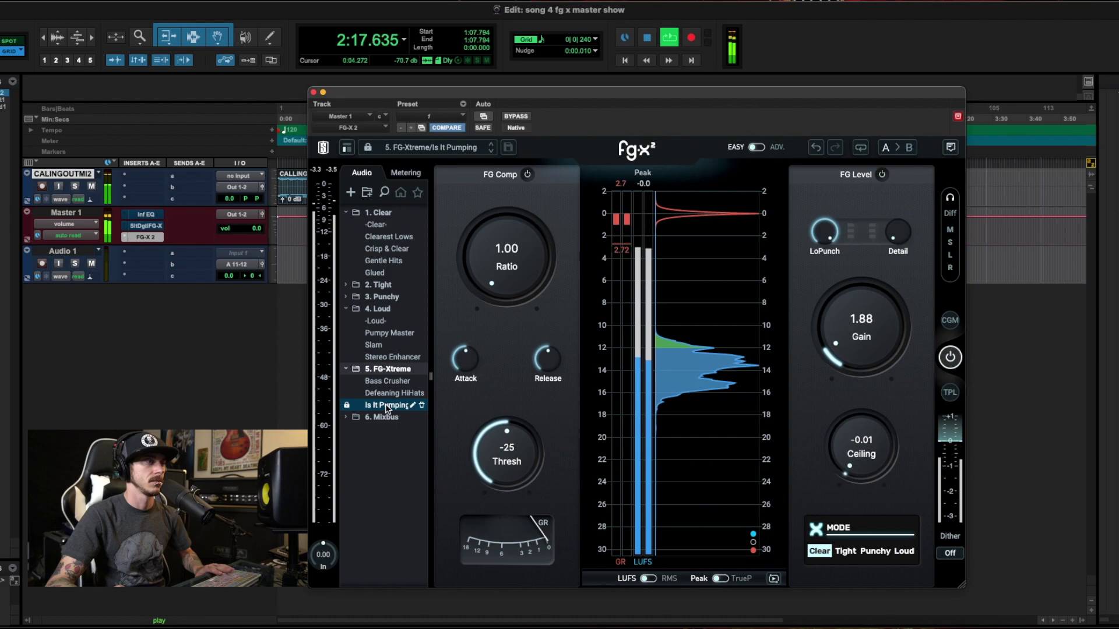
click(347, 369)
click(346, 308)
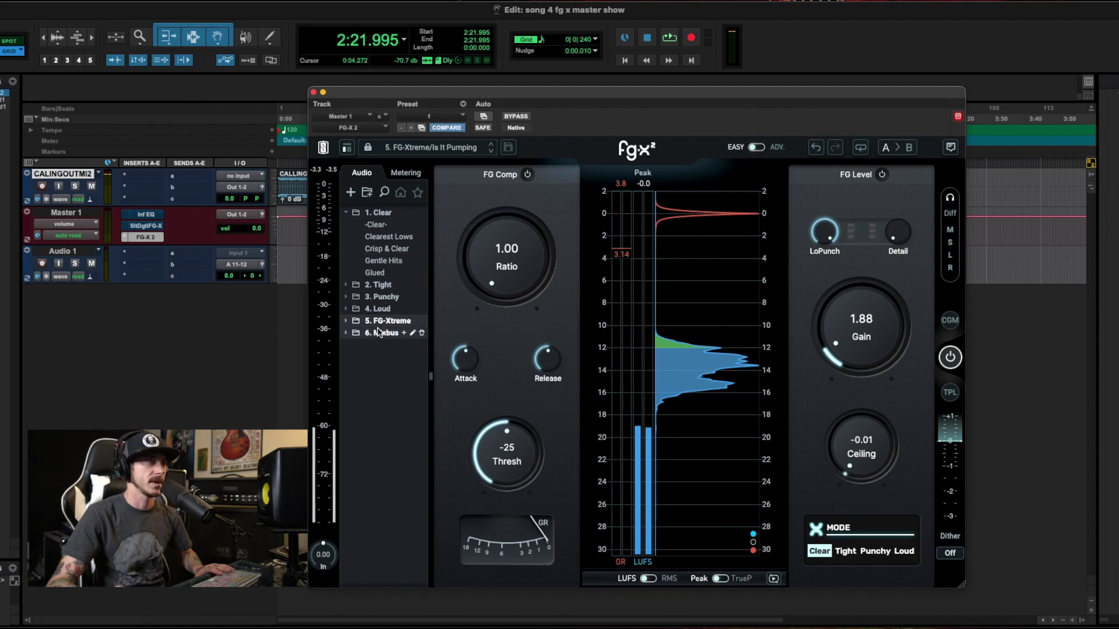
- Look through the presets in the Mixbus folder, then collapse the folder
click(345, 334)
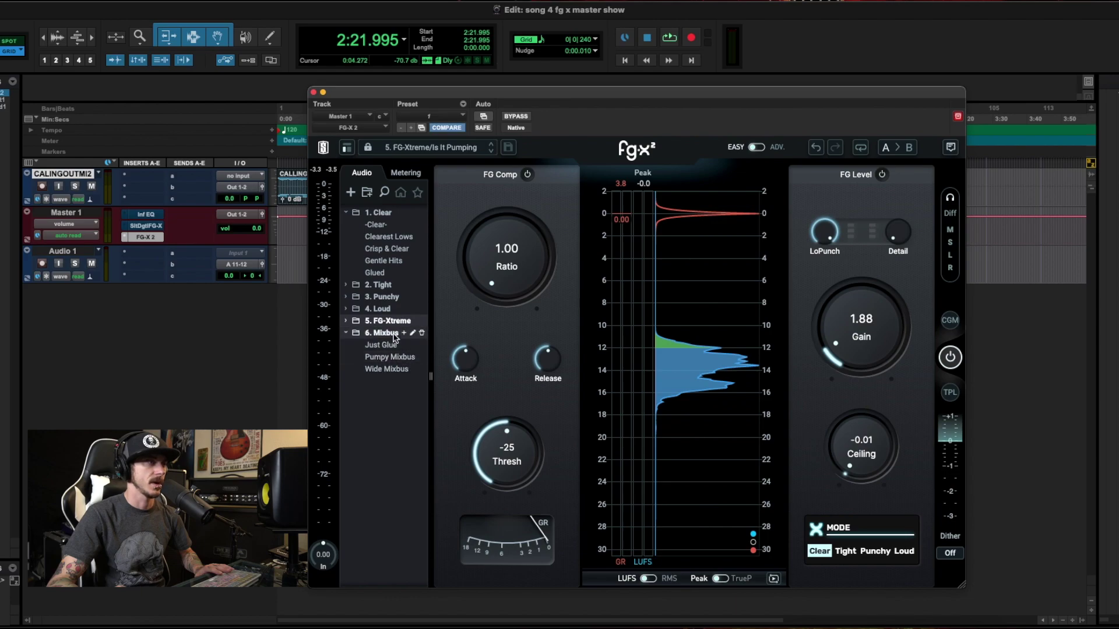
click(350, 334)
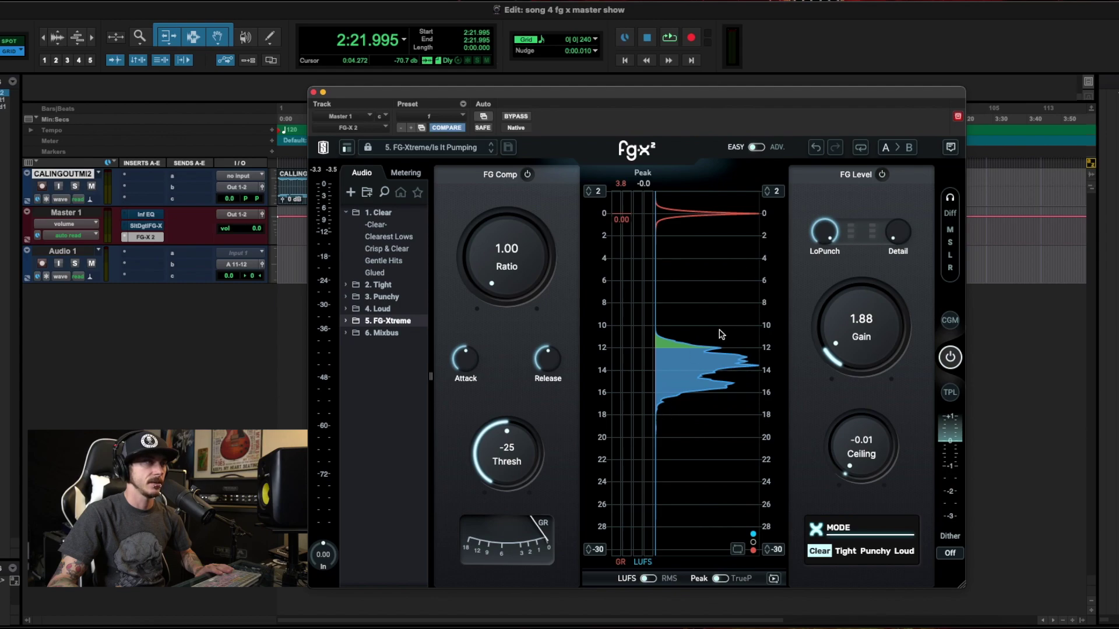
mouse_move(837, 229)
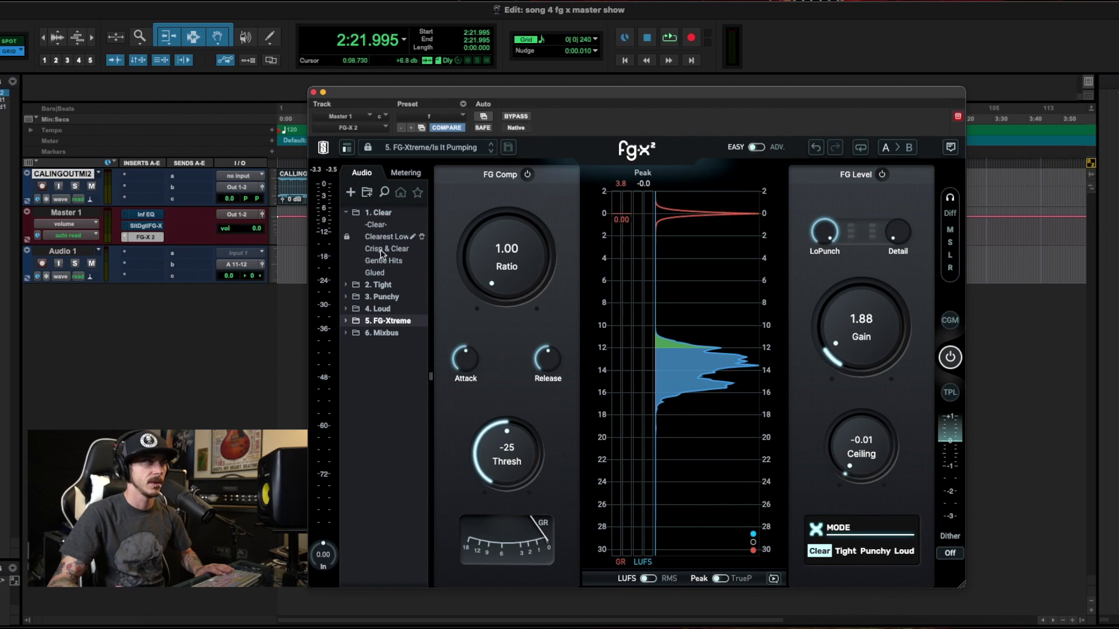
- Reposition the FG-X 2 window with its metering presets shown and start playback
click(461, 114)
drag(511, 92, 416, 100)
click(391, 161)
key(space)
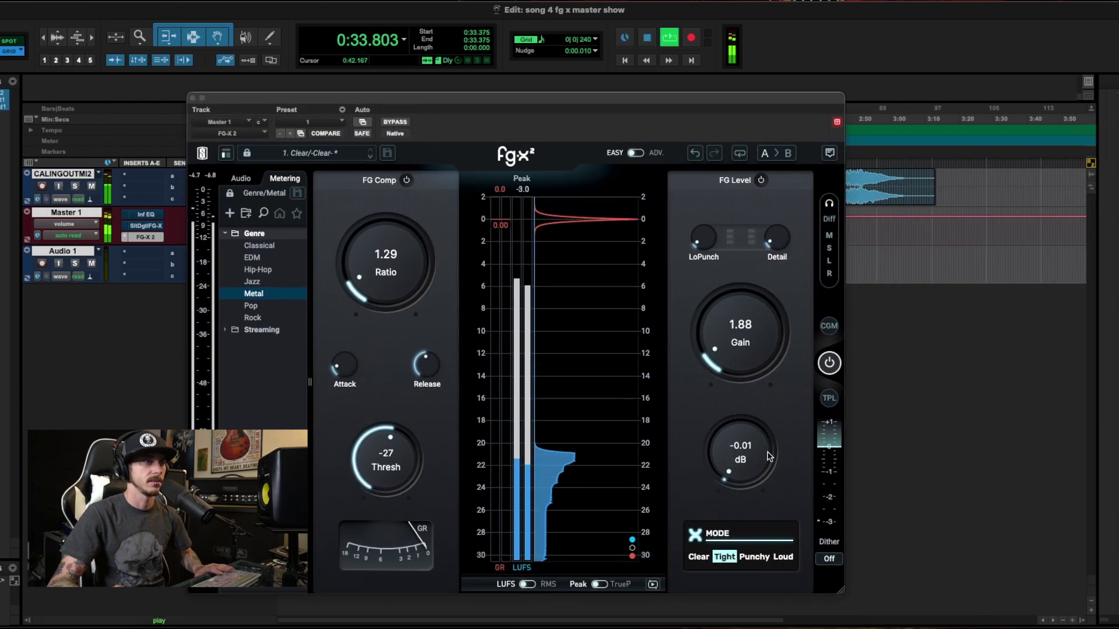
- Compare FG Level's Clear, Tight, Punchy and Loud modes during playback, settle on Punchy and stop playback
click(702, 558)
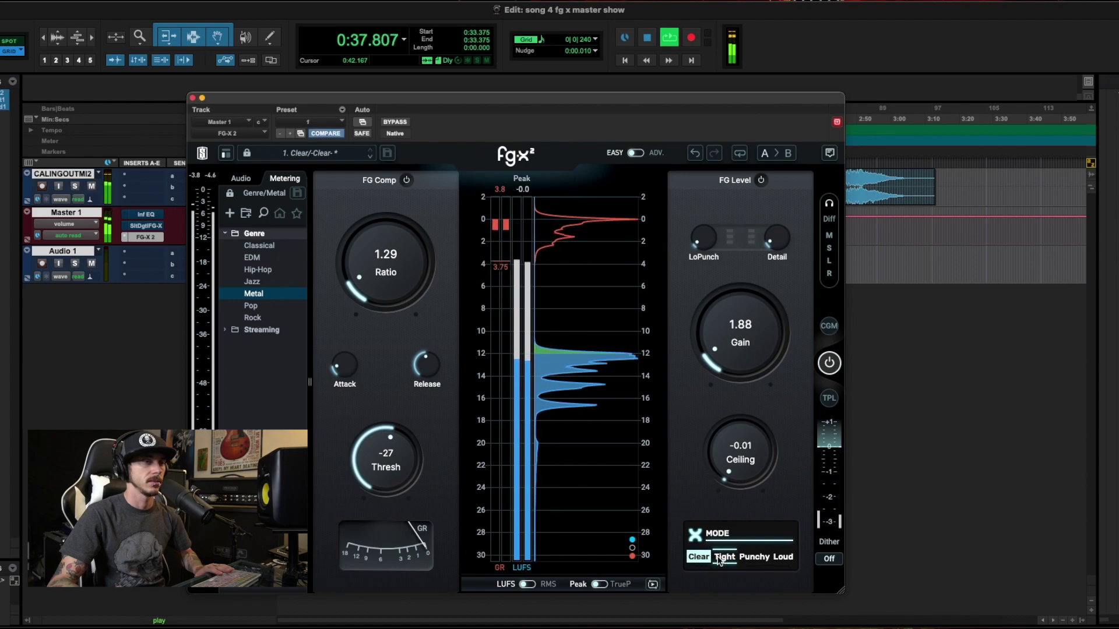
click(721, 558)
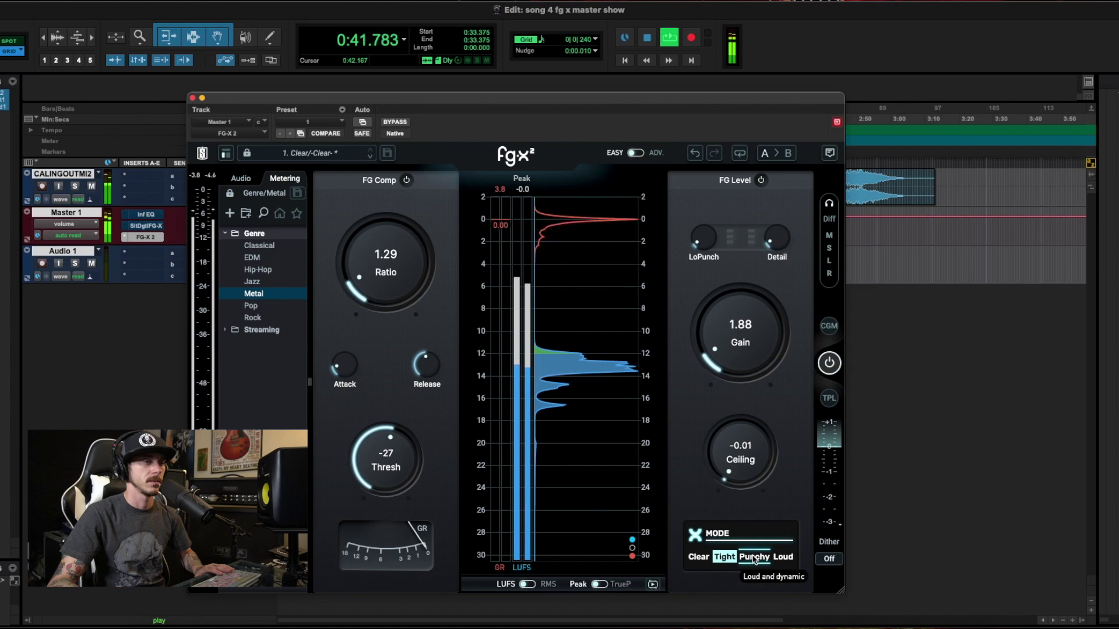
click(754, 558)
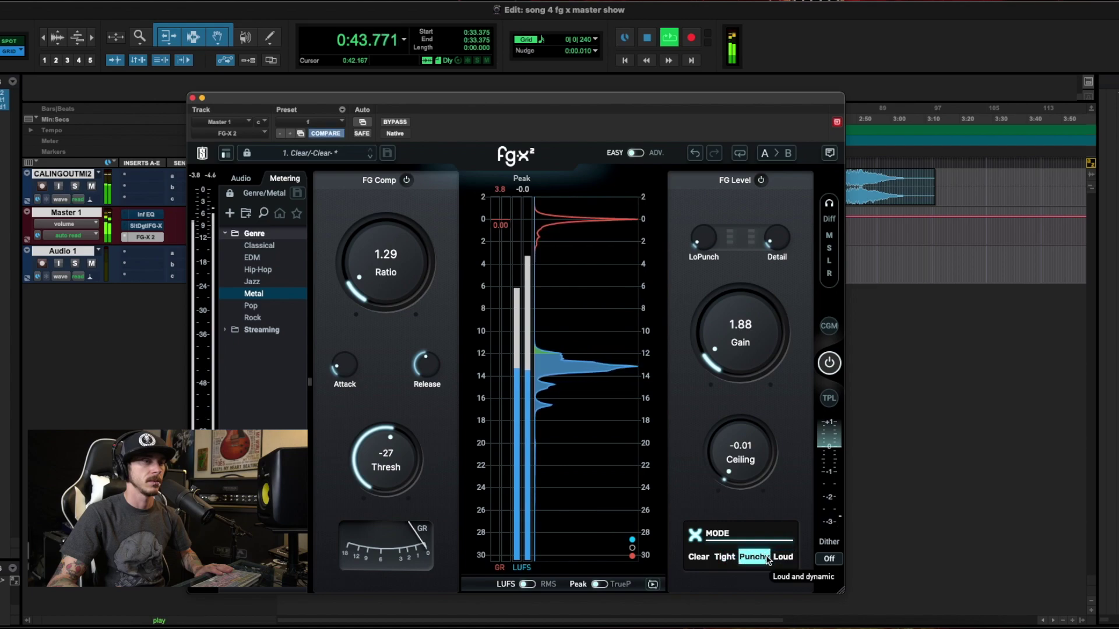
click(788, 558)
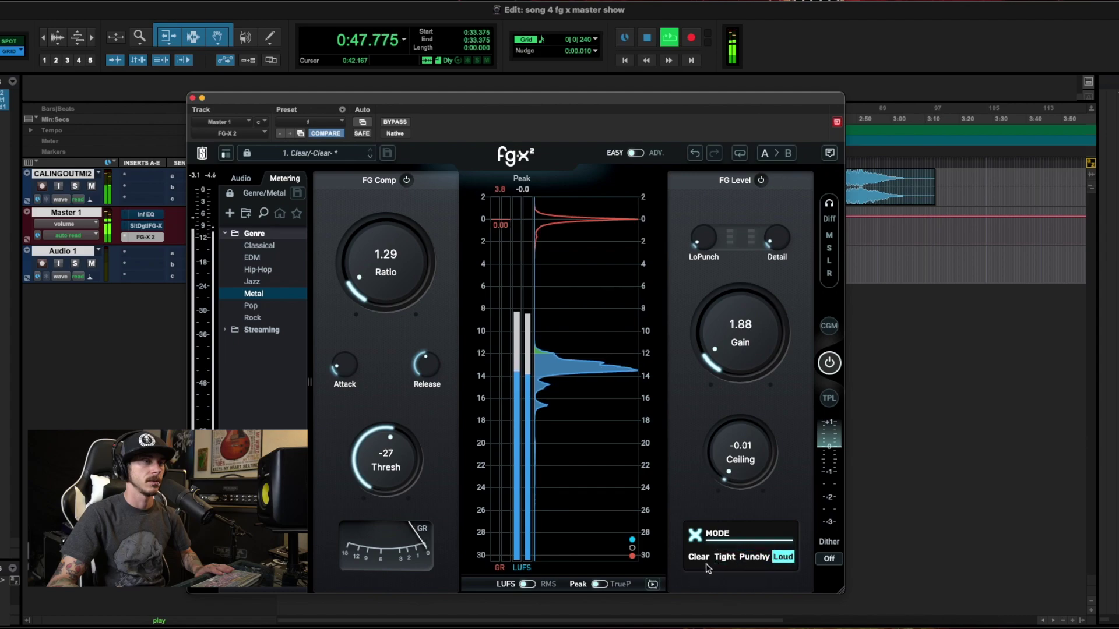
click(725, 558)
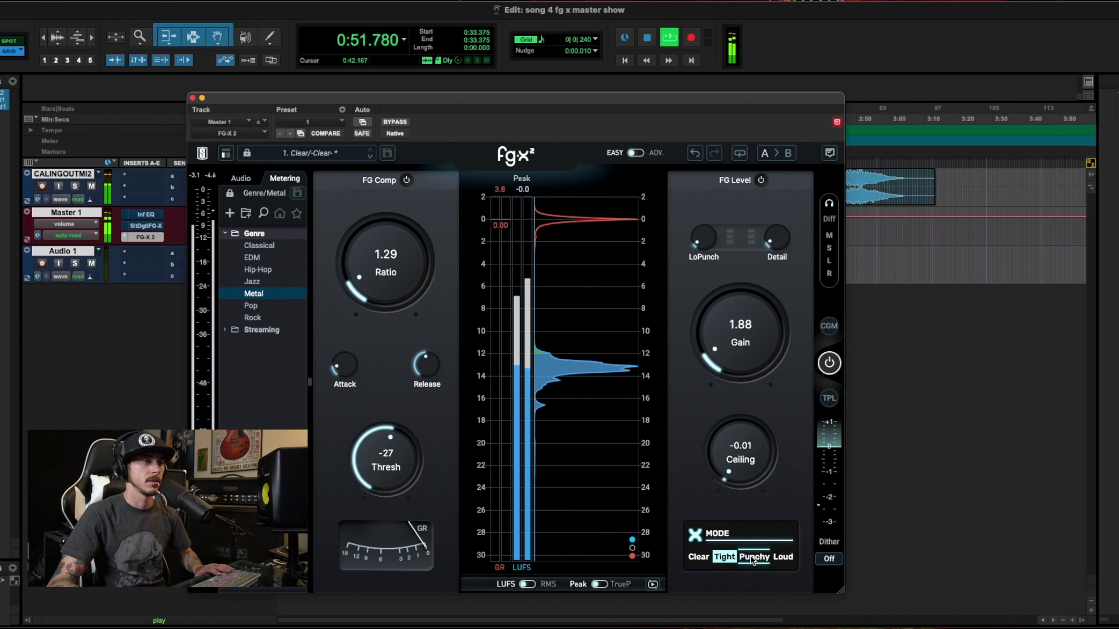
click(754, 558)
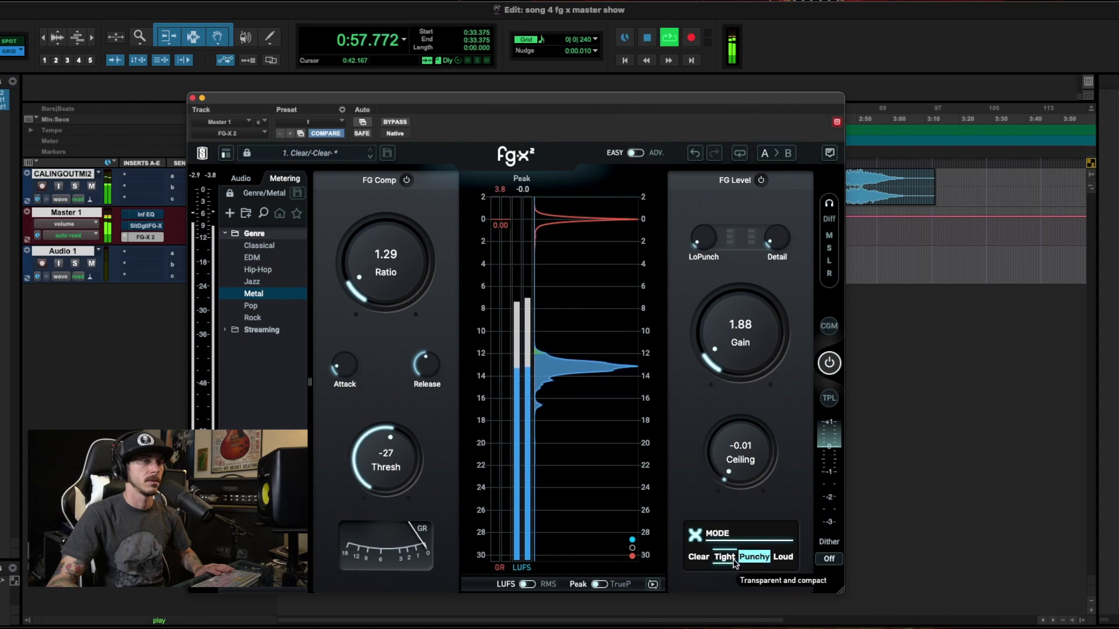
key(space)
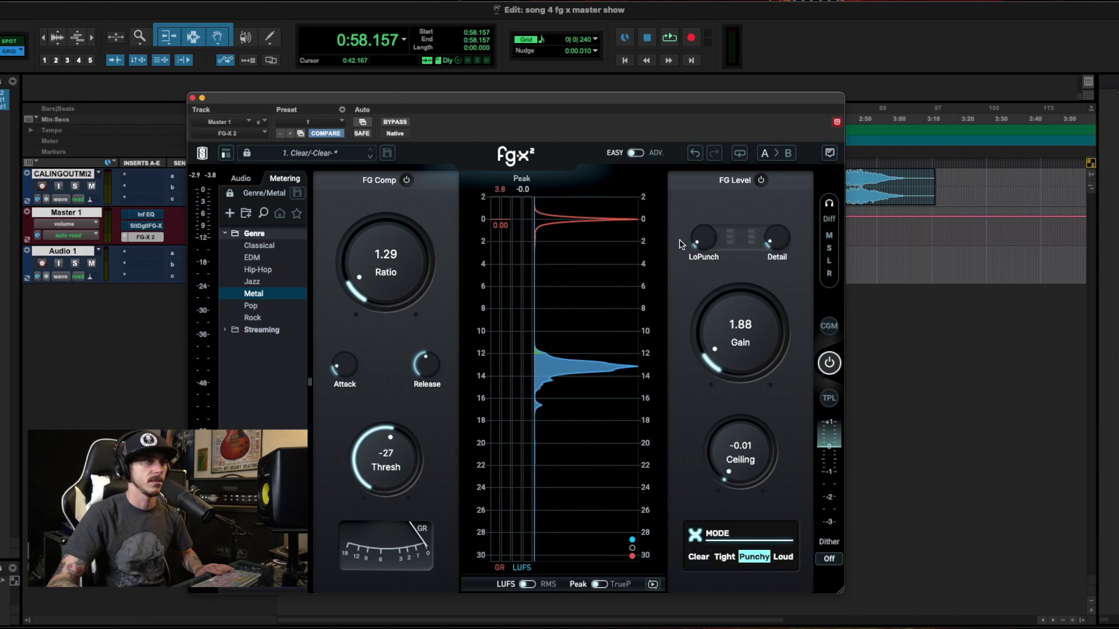
- Move the FG-X 2 window below the audio clip, then bypass and re-enable FG Comp during playback
mouse_move(553, 303)
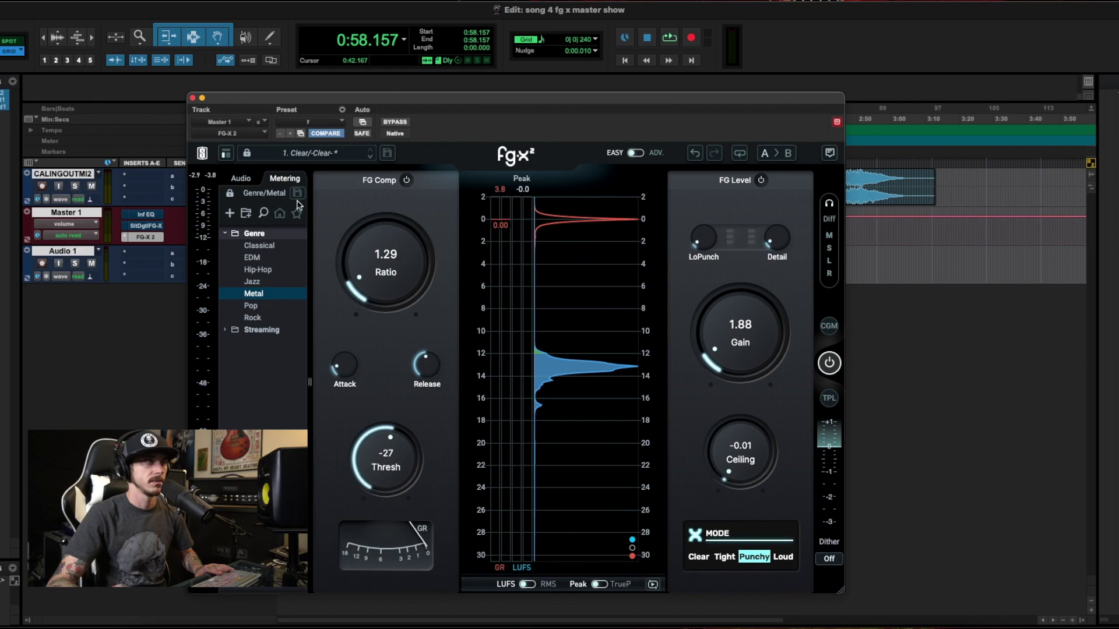
drag(571, 98, 629, 211)
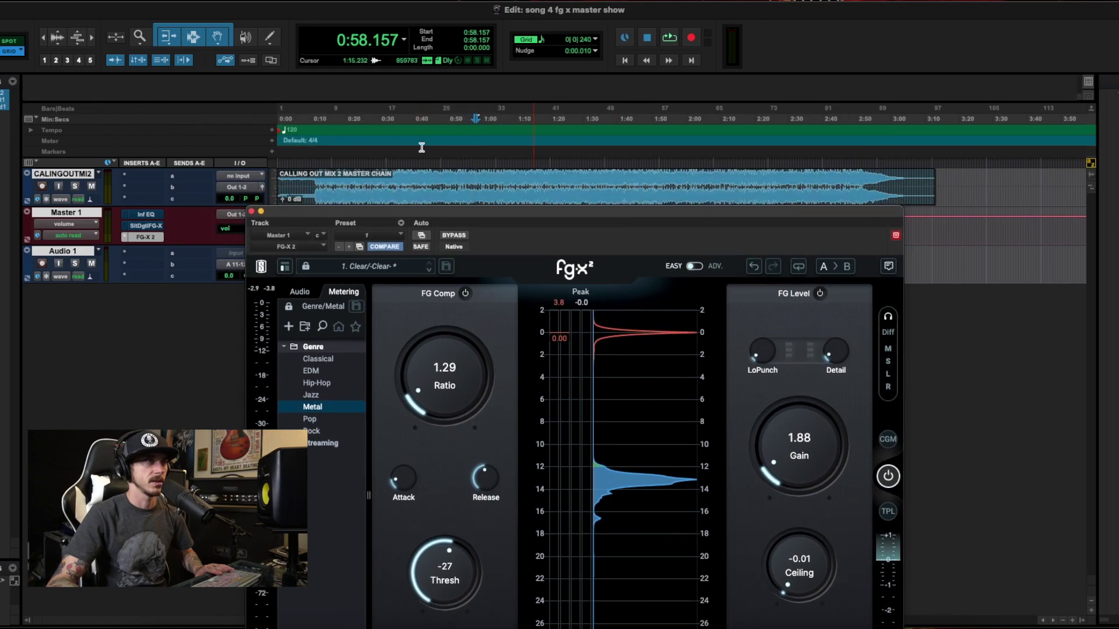
key(space)
click(467, 293)
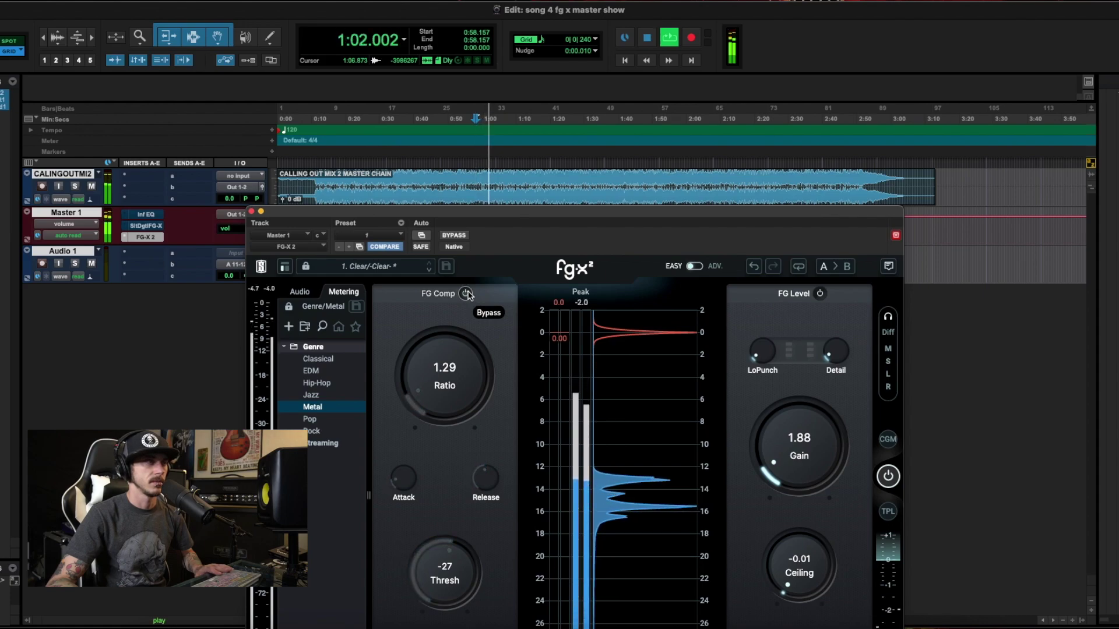
click(467, 293)
- Compare the master with FG Level and FG Comp bypassed, then re-enable both sections and stop playback
click(820, 293)
click(465, 294)
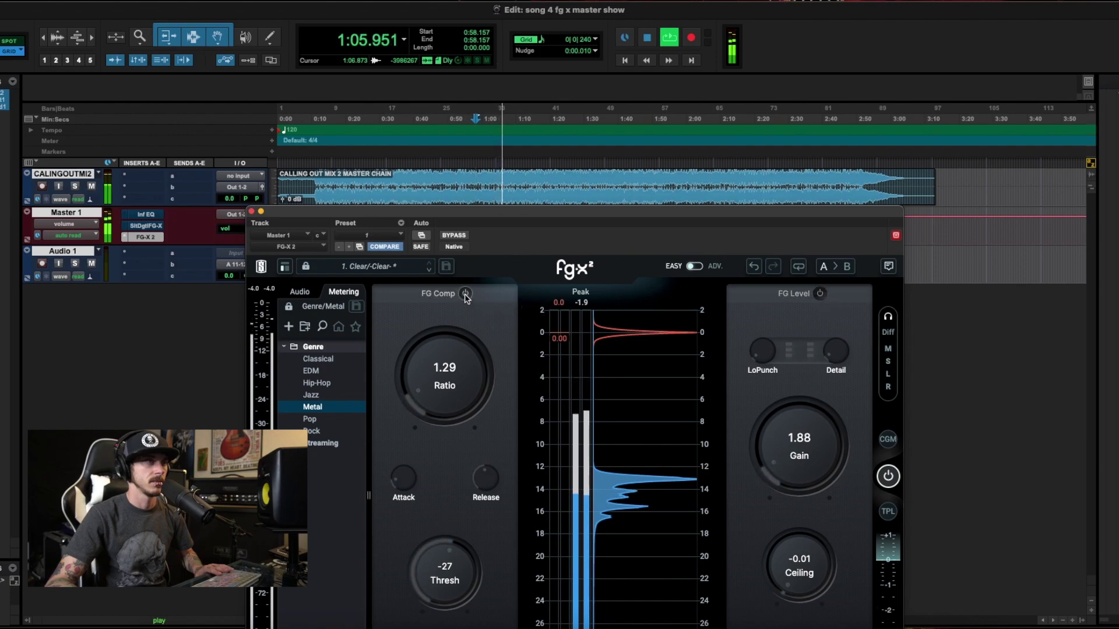
click(465, 293)
click(465, 294)
click(819, 293)
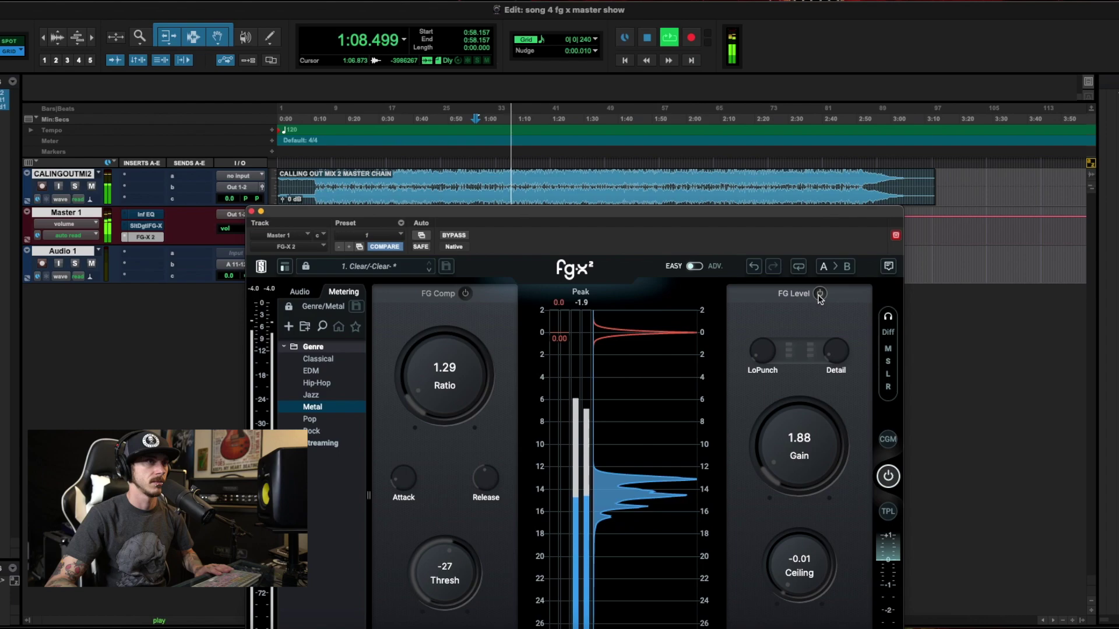
click(465, 293)
click(646, 37)
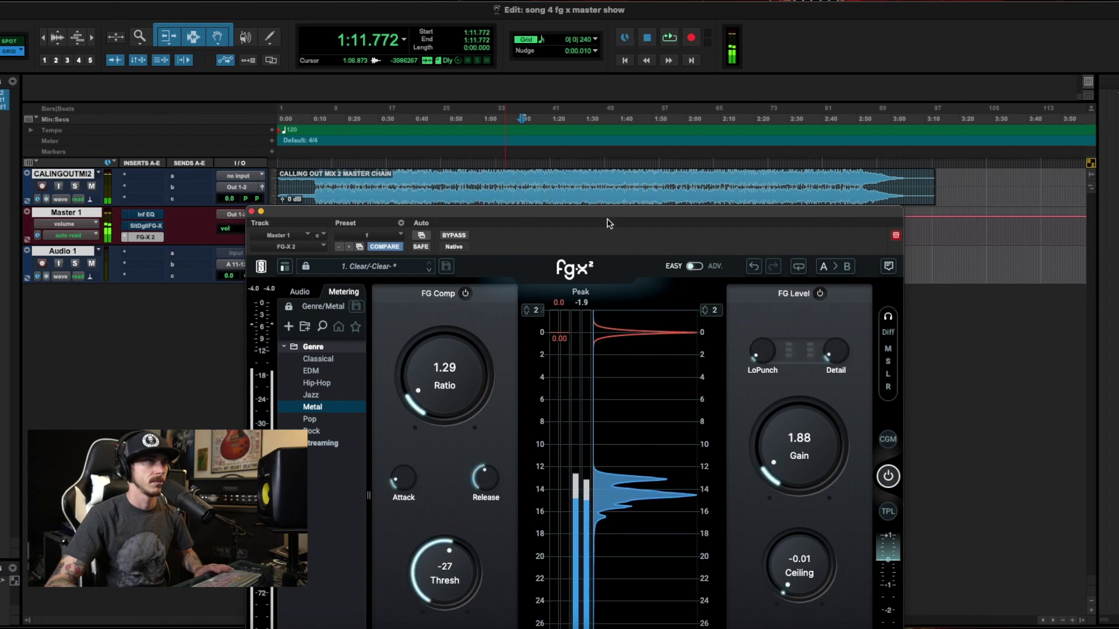
- Move the FG-X 2 window back up over the timeline and review its audio presets before returning to the metering presets
drag(604, 212, 644, 96)
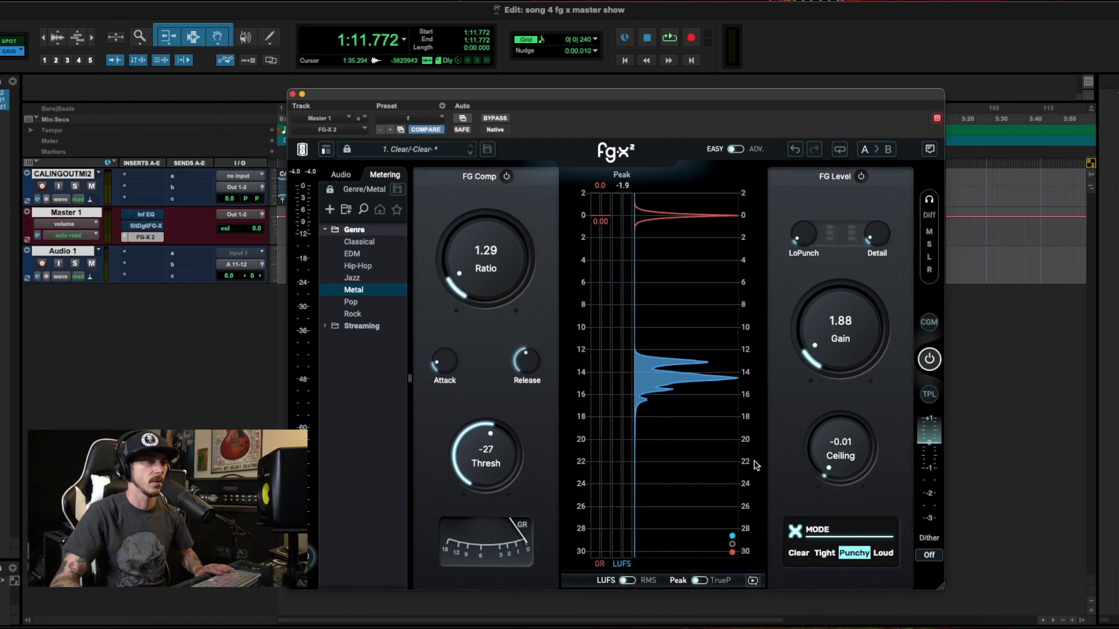
click(342, 176)
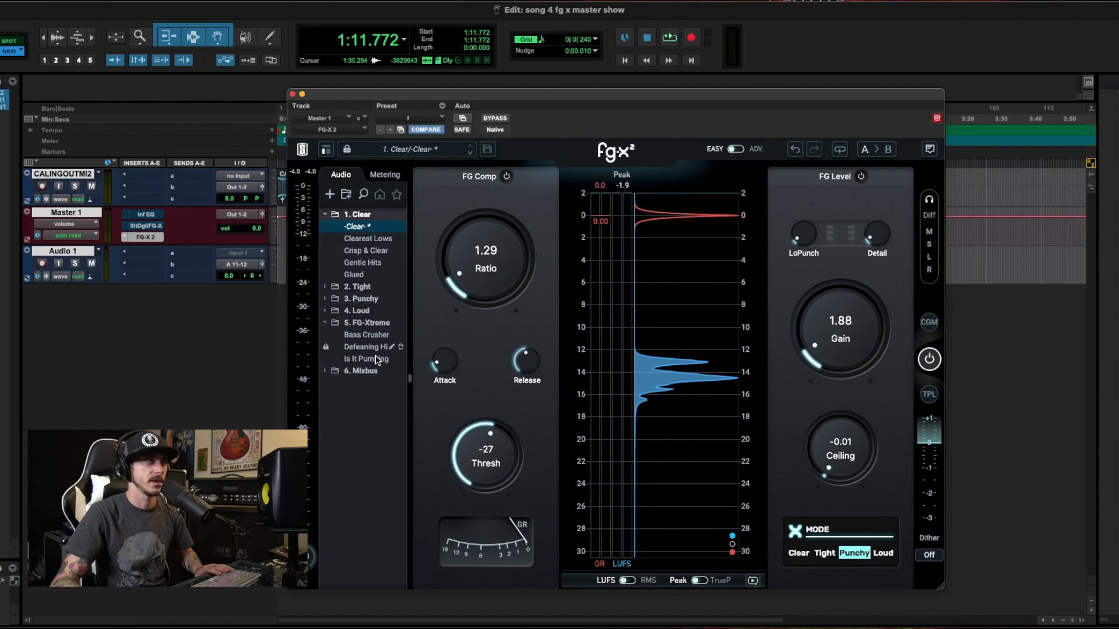
click(385, 175)
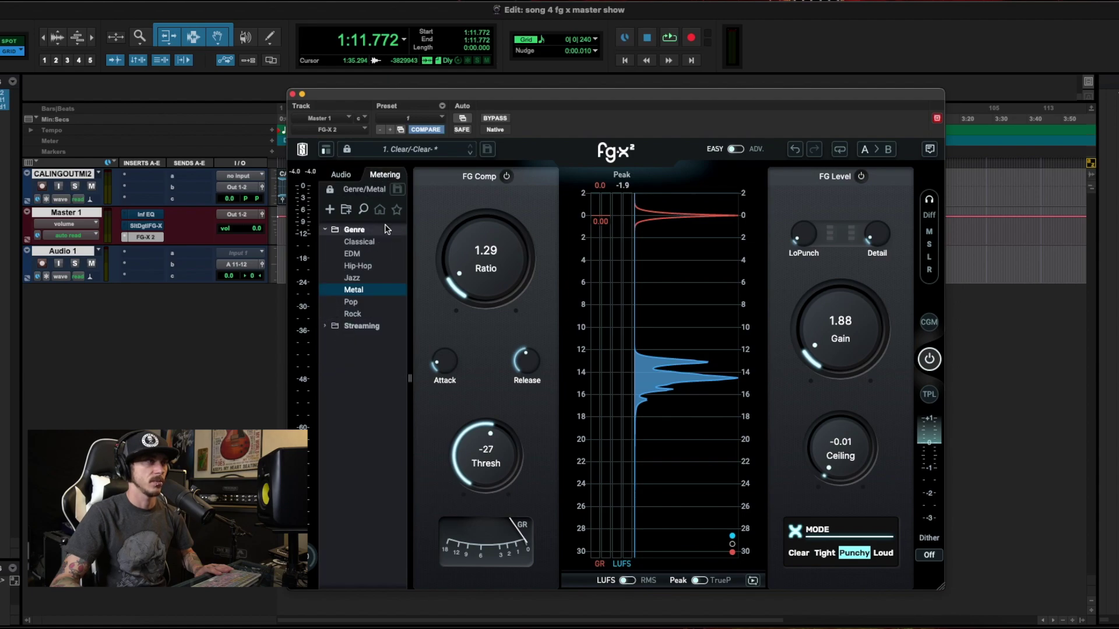
- Look through the Streaming and Genre metering preset folders, leaving both expanded
click(324, 327)
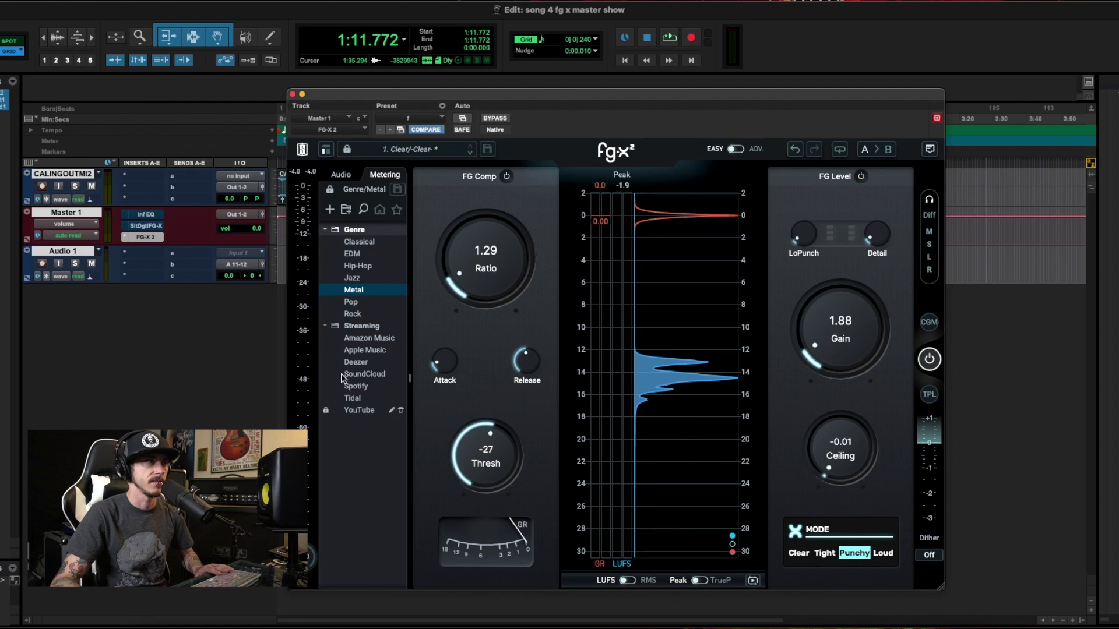
click(329, 326)
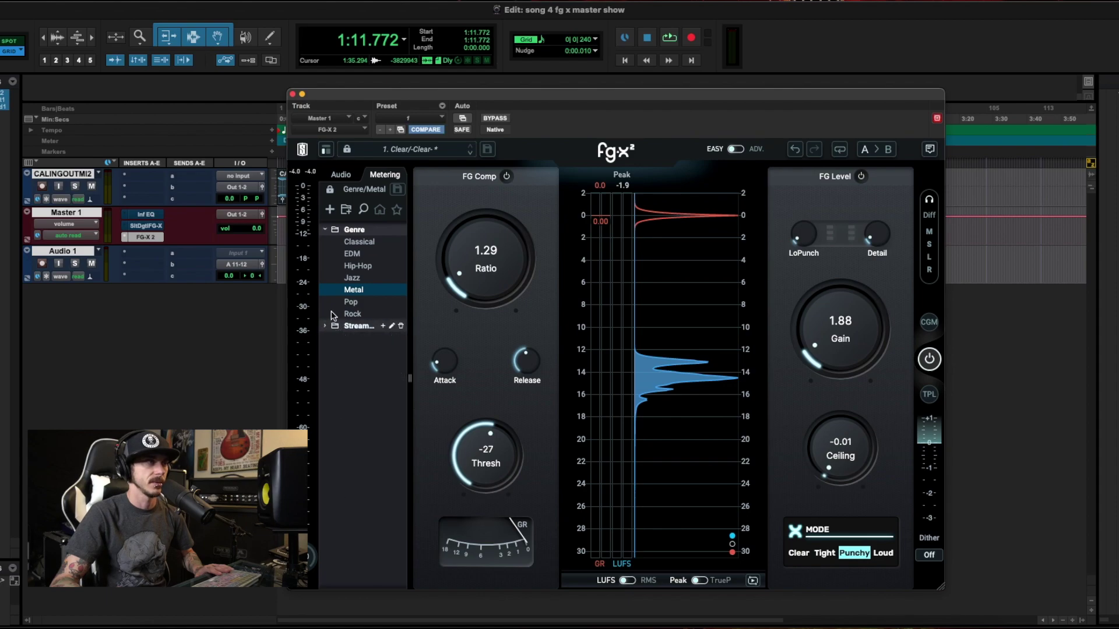
click(327, 231)
click(327, 230)
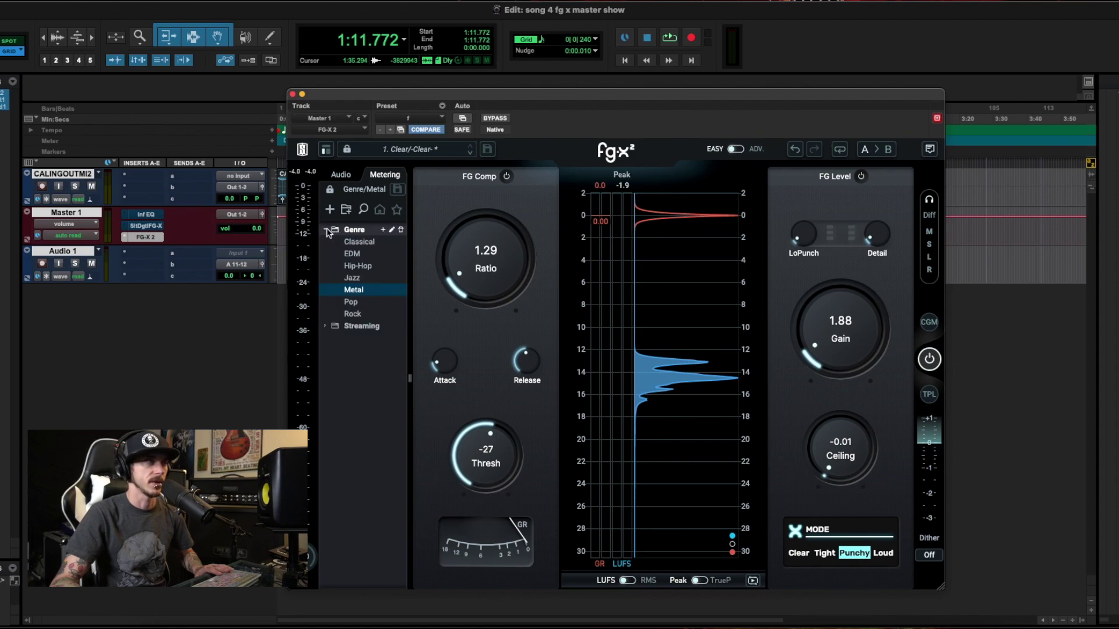
click(327, 327)
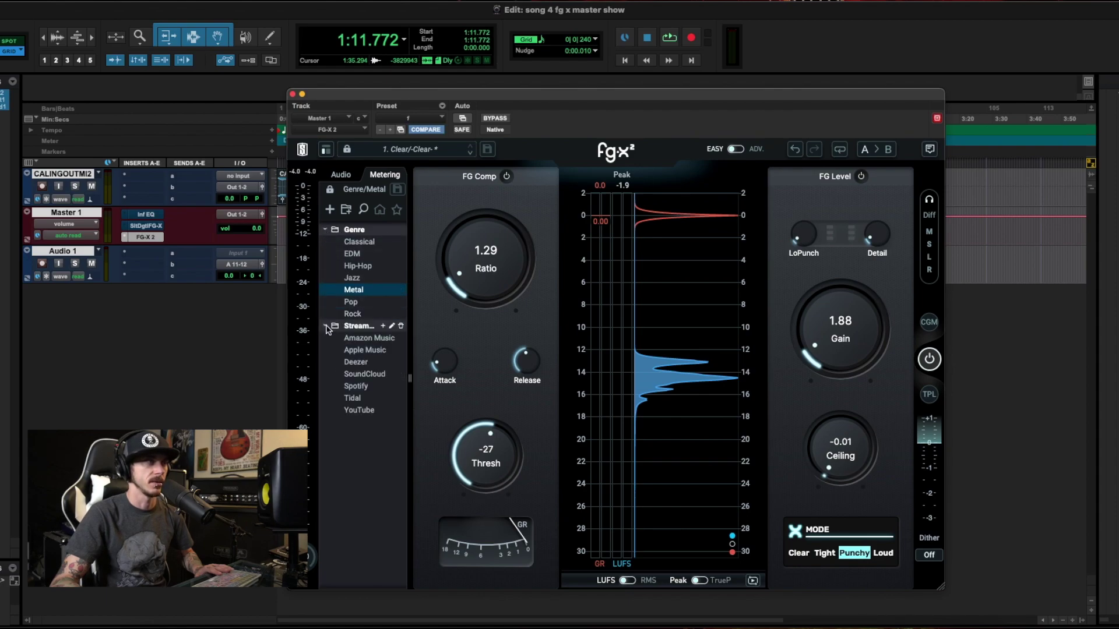
- Play the song with the Spotify streaming metering preset, then switch to the Metal genre preset for comparison
click(357, 388)
key(space)
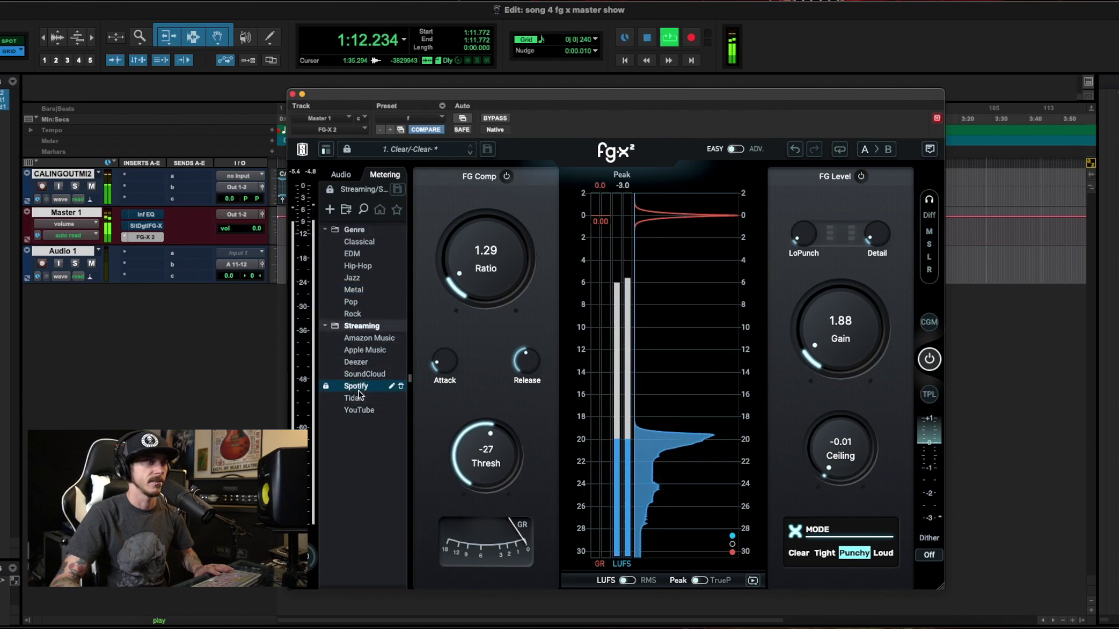
click(360, 292)
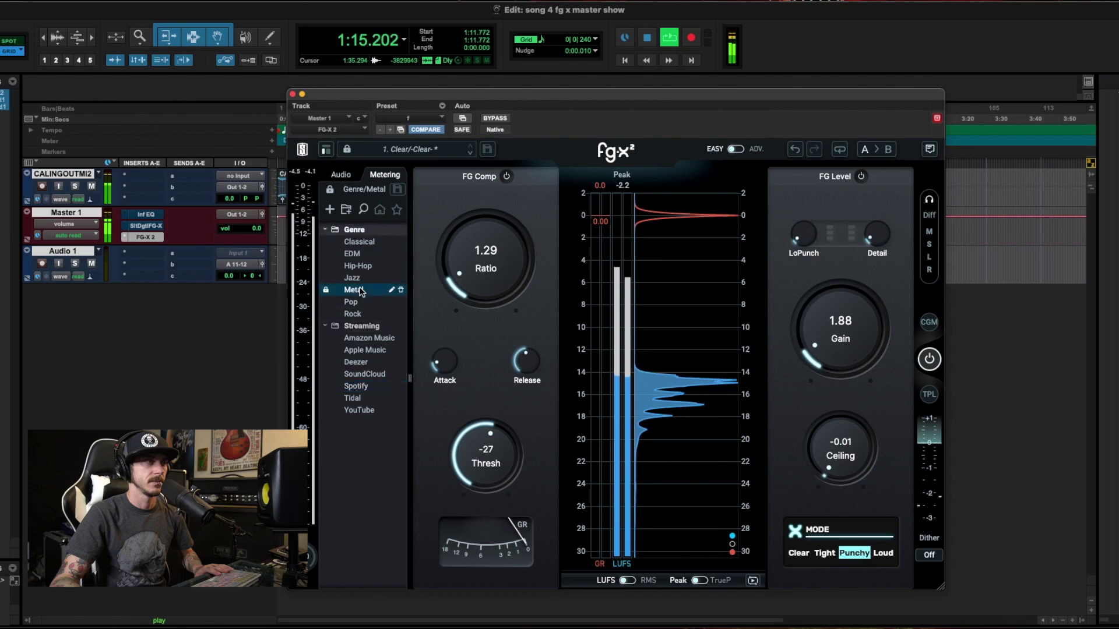
- Compare the Amazon Music, Apple Music, Spotify, YouTube and Deezer metering presets during playback, then return to Metal and stop the song
click(364, 339)
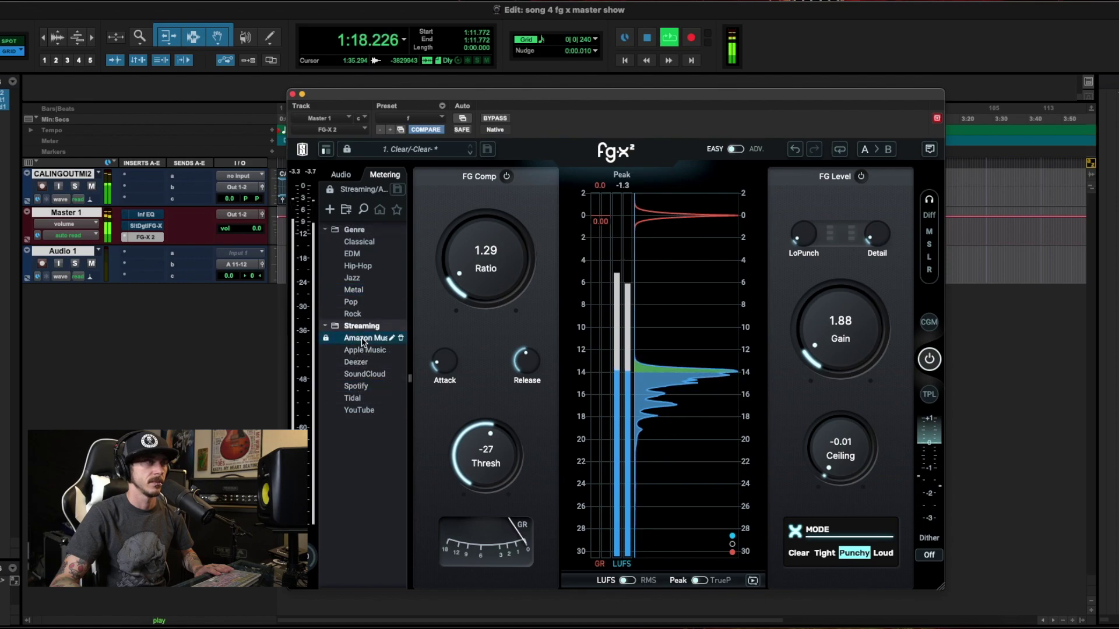
click(364, 351)
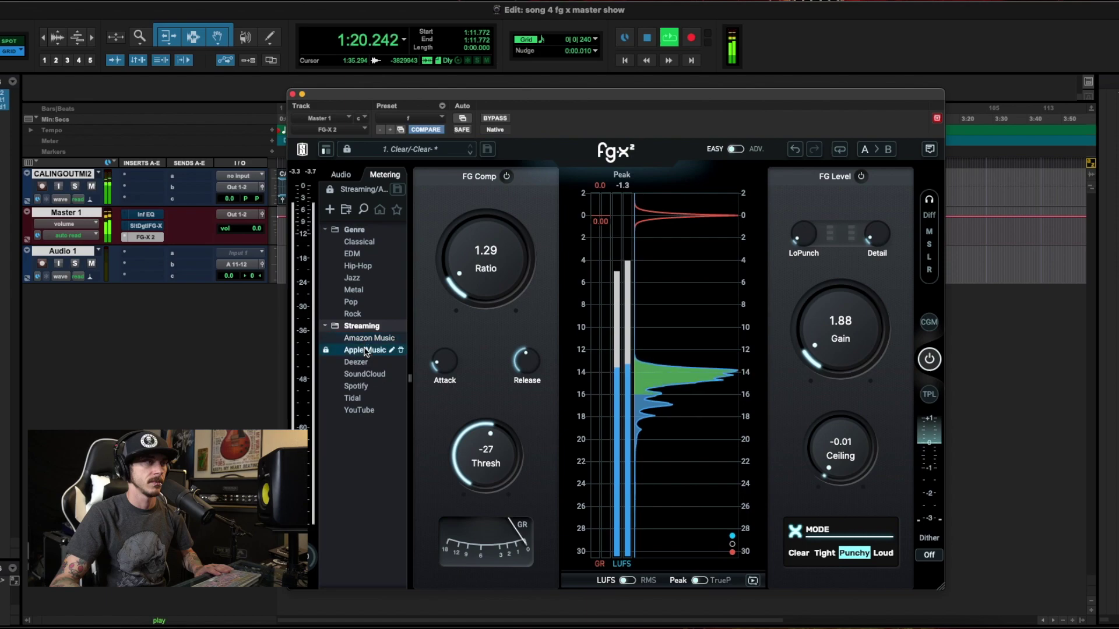
click(356, 385)
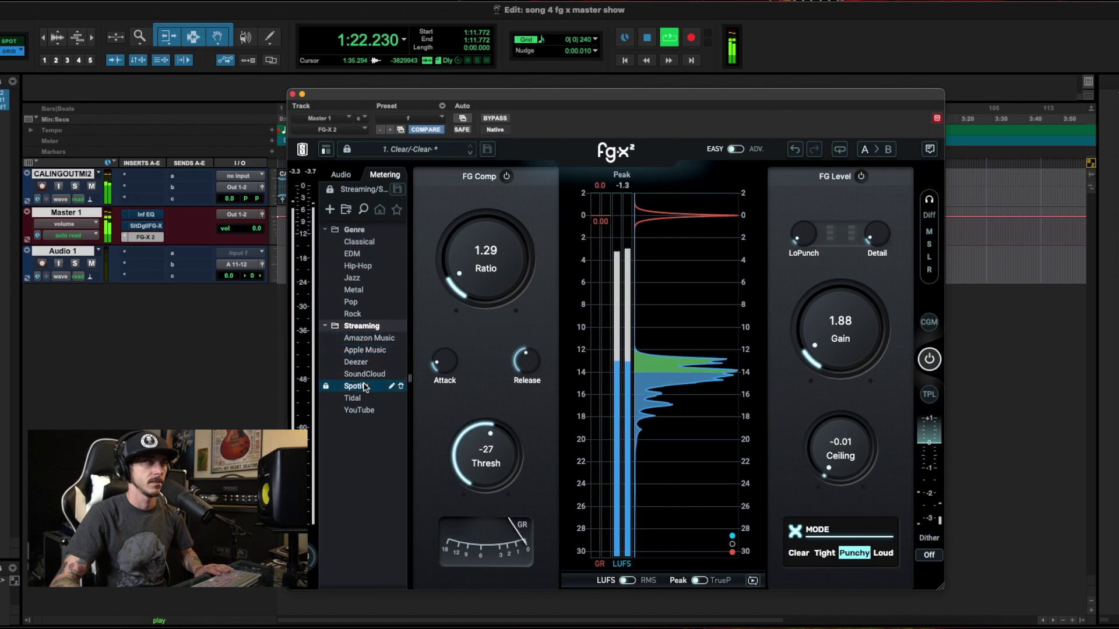
click(359, 410)
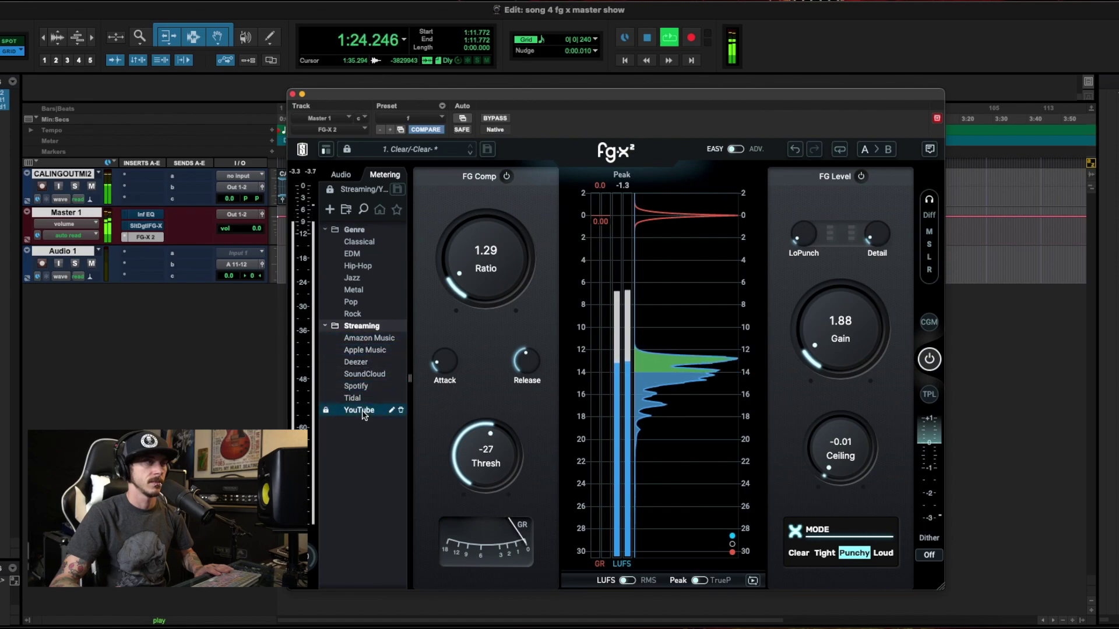
click(357, 362)
click(365, 350)
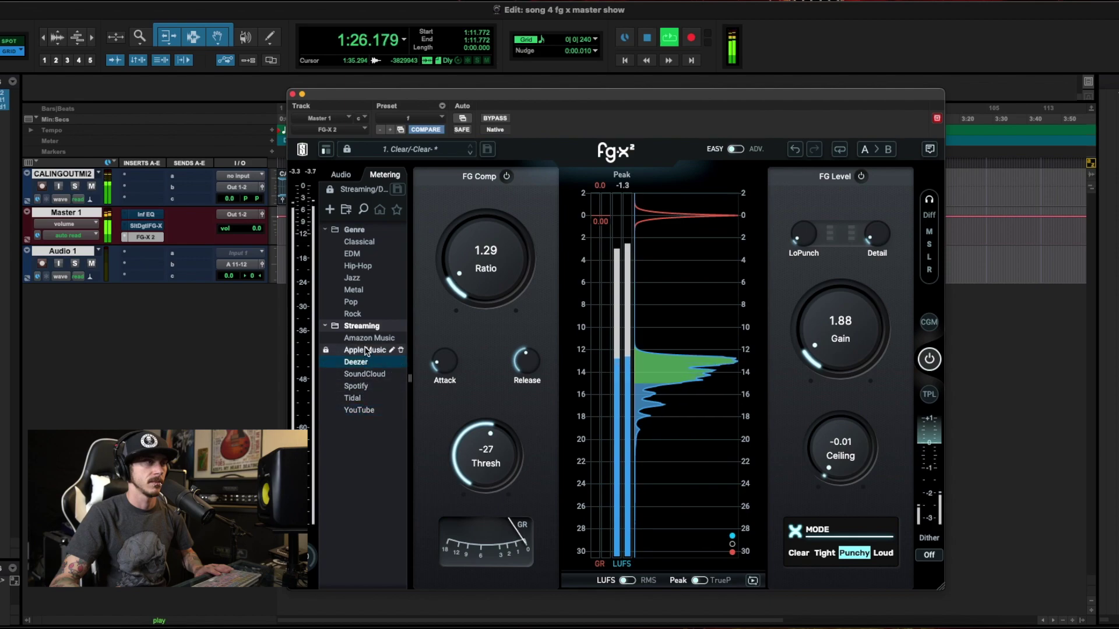
click(366, 339)
click(365, 291)
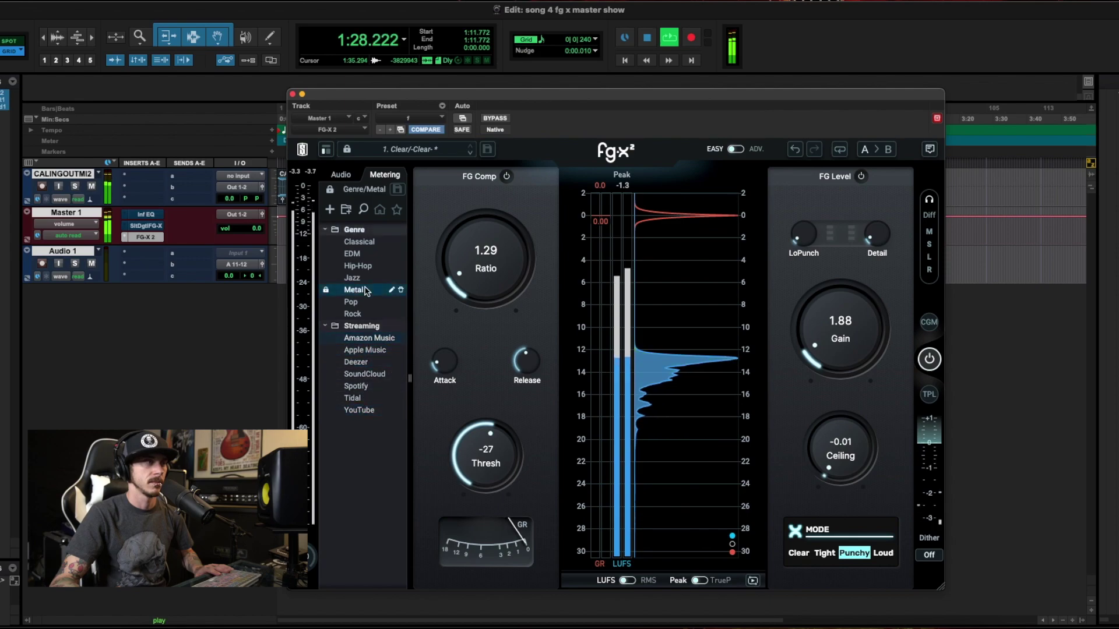
key(space)
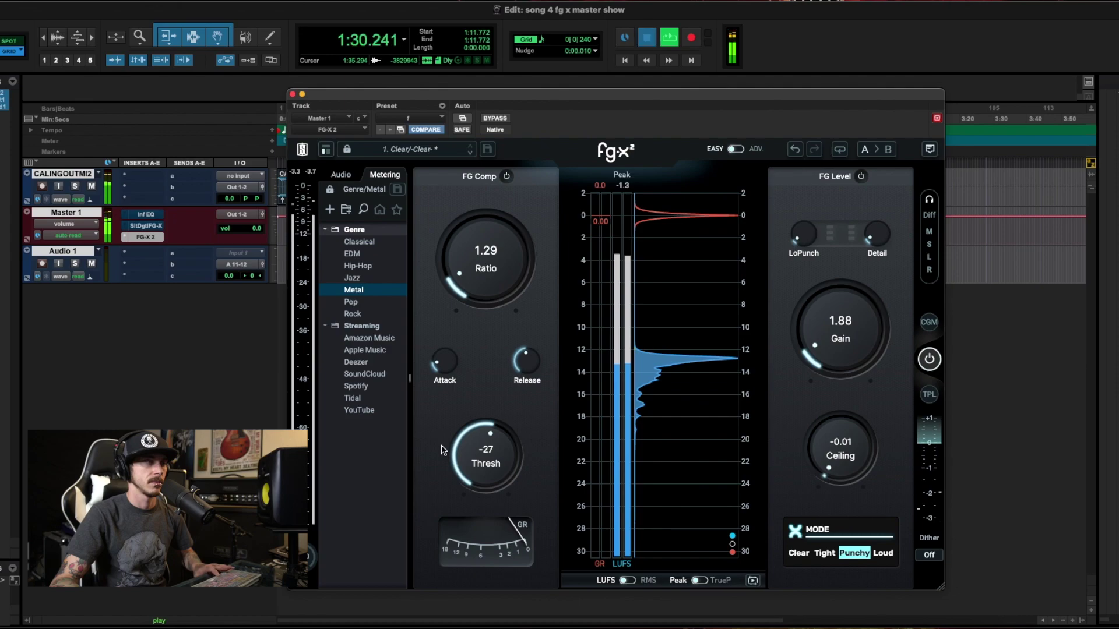
- Collapse the Genre and Streaming folders in the metering preset list
mouse_move(347, 235)
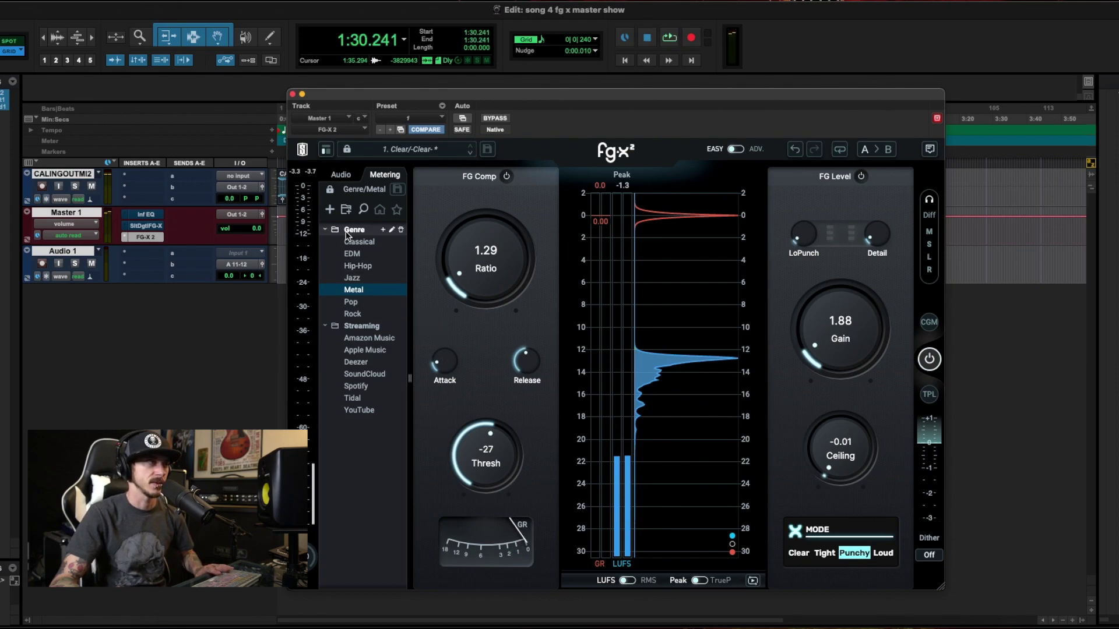
click(326, 231)
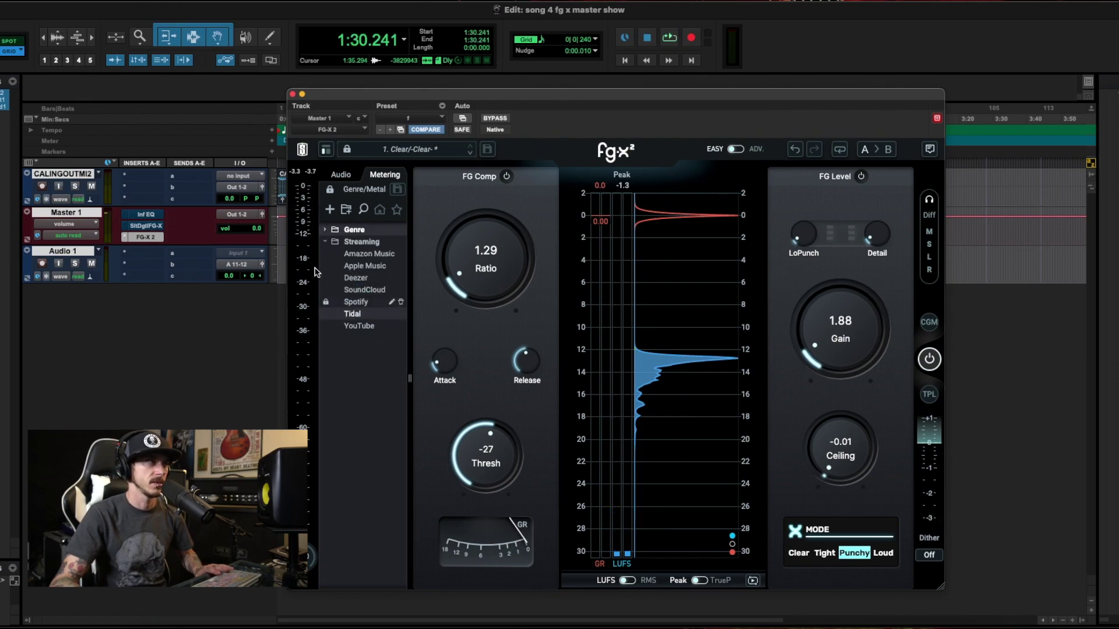
click(325, 242)
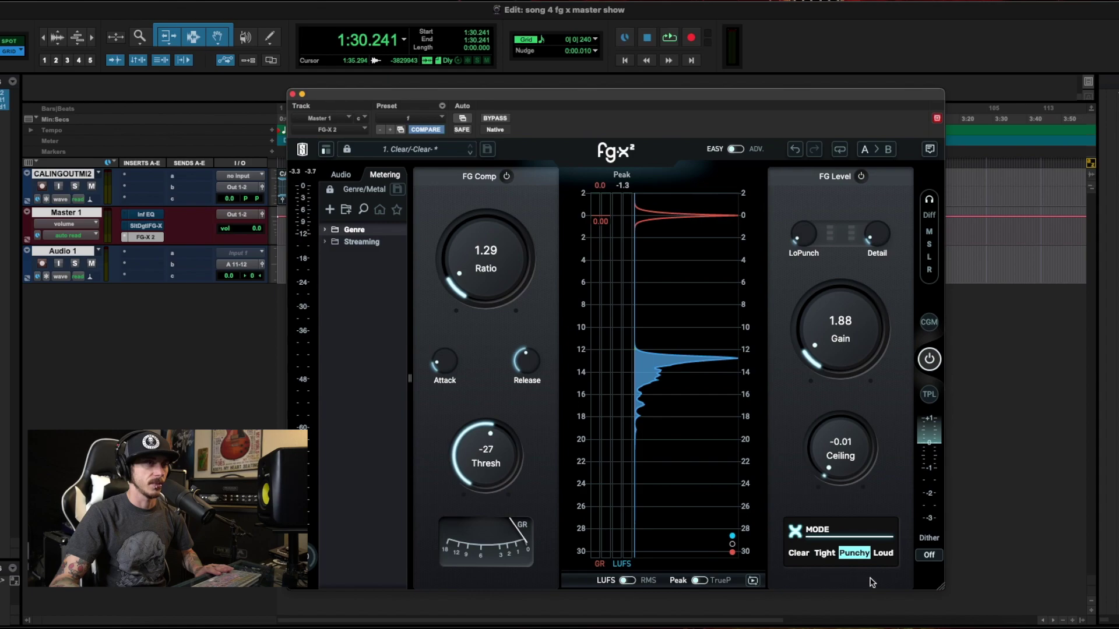
- Move the FG-X 2 window up and aside to uncover the track inserts and the start of the timeline
drag(692, 97, 829, 81)
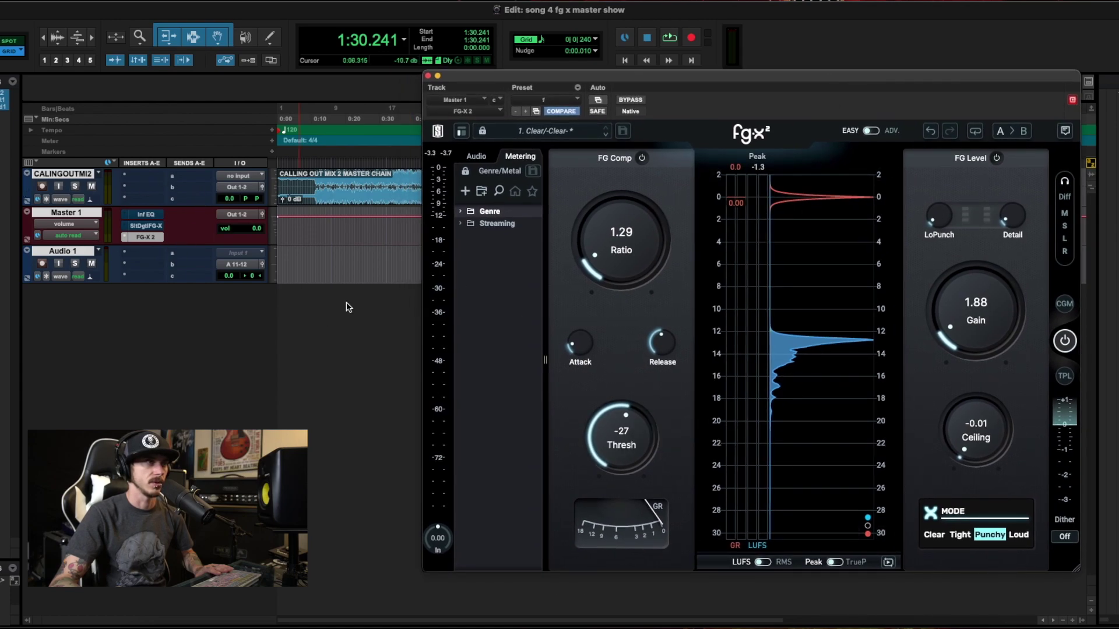
drag(633, 82, 659, 19)
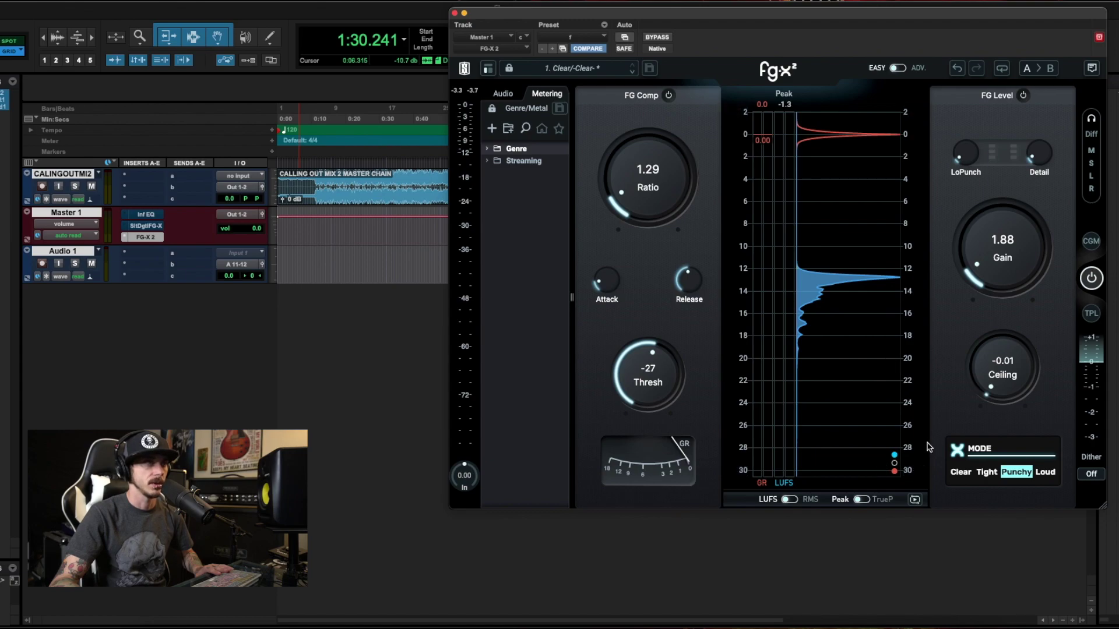
mouse_move(918, 447)
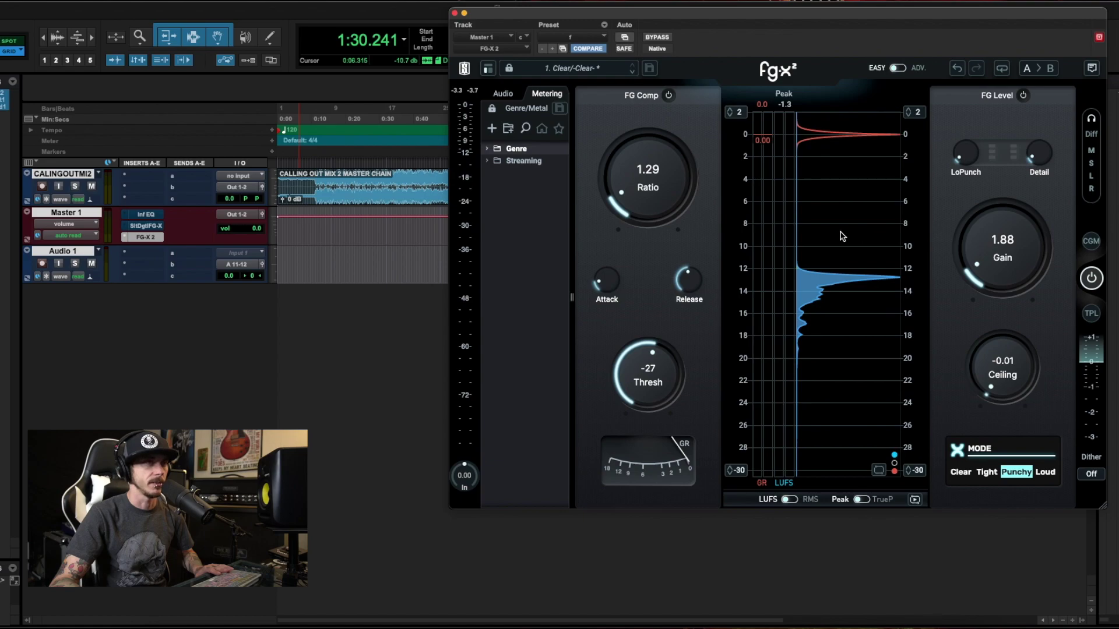
drag(600, 15, 724, 22)
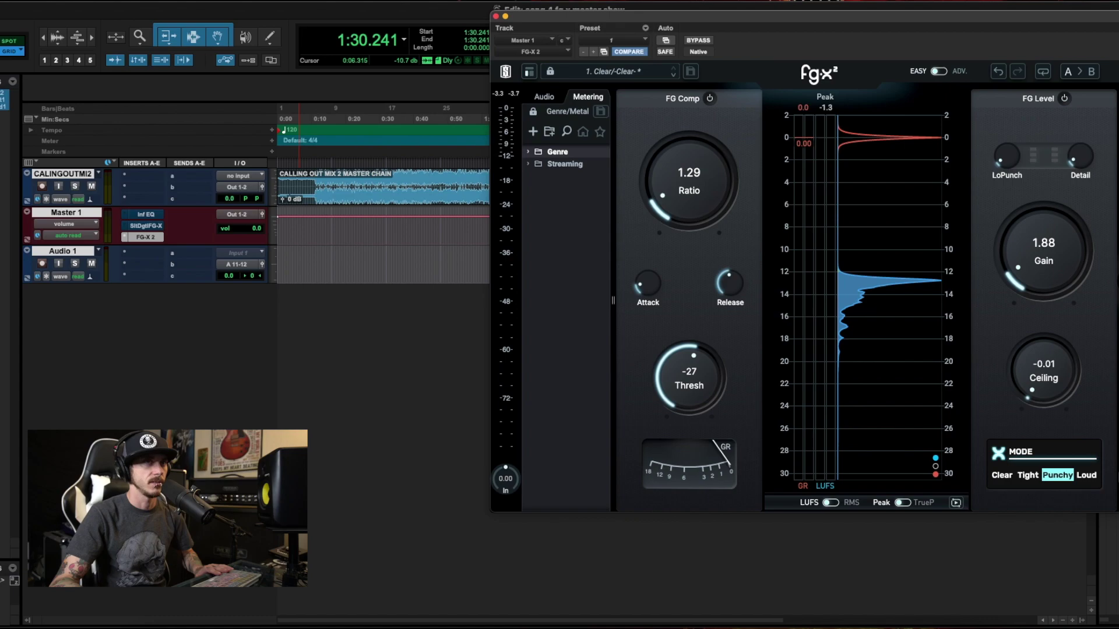
drag(959, 21, 963, 22)
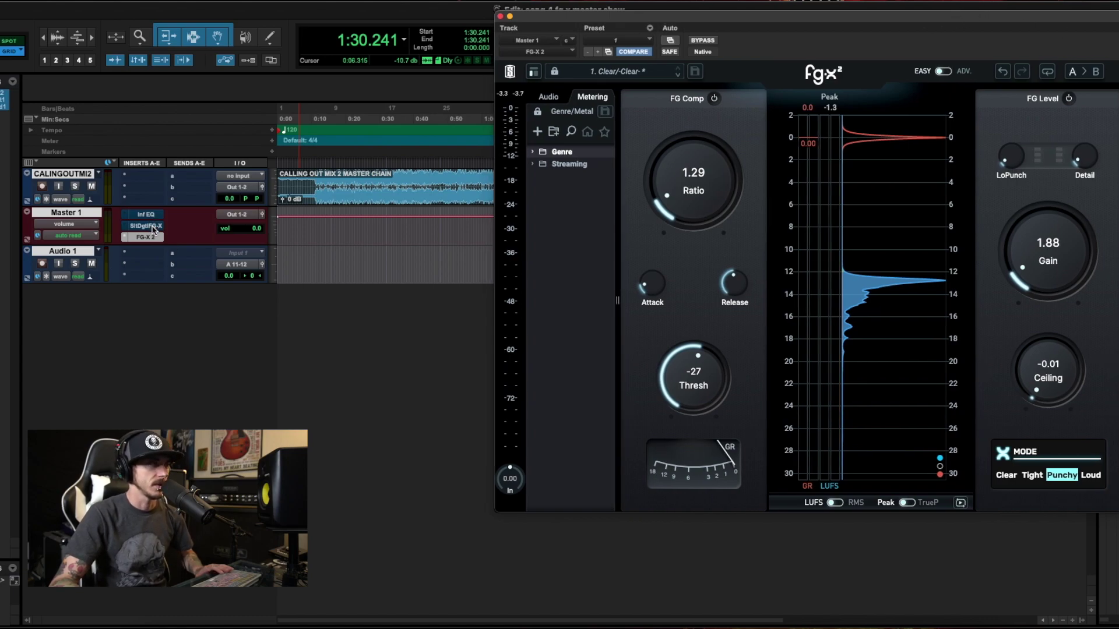
- Bypass FG-X 2, open the original FG-X from Master 1's inserts, and arrange the two plug-in windows side by side
super+click(154, 235)
click(151, 226)
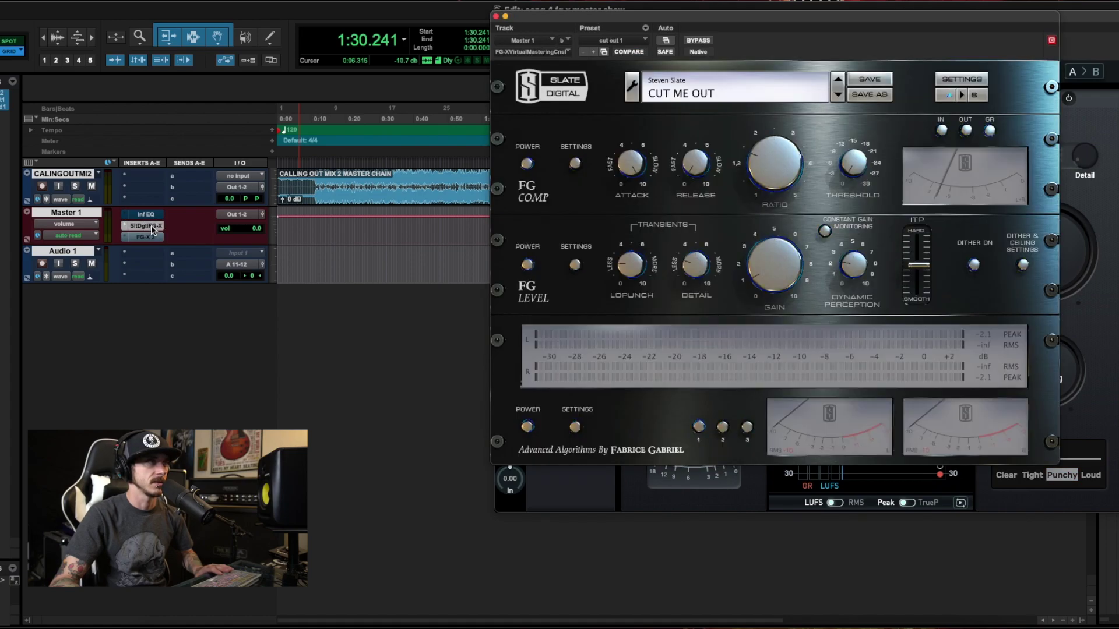
drag(669, 22, 176, 63)
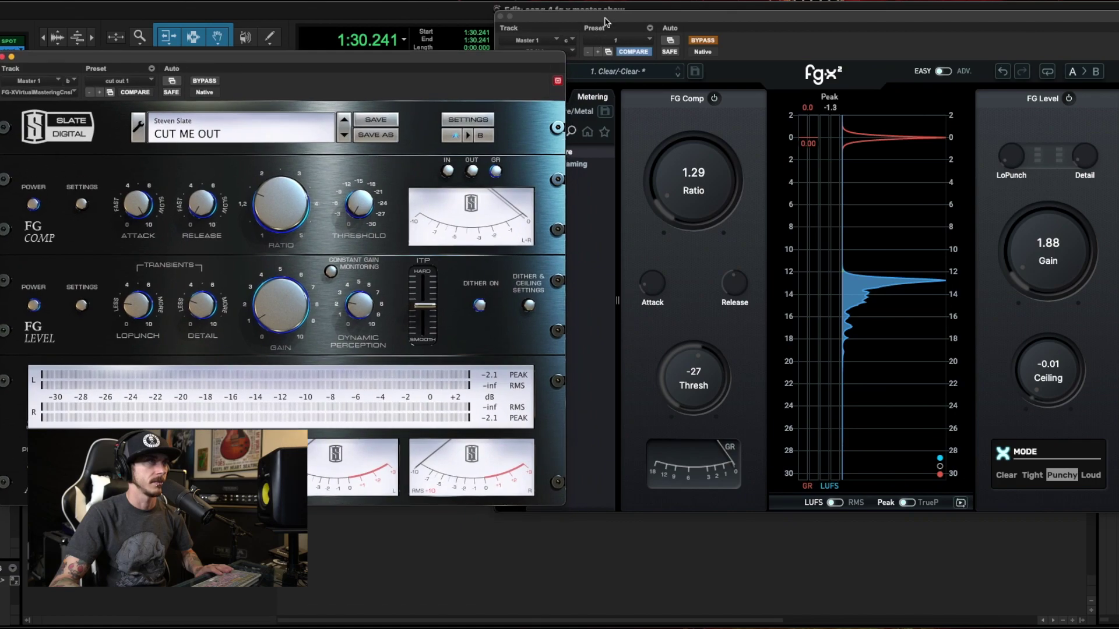
drag(606, 22, 607, 45)
drag(436, 63, 430, 95)
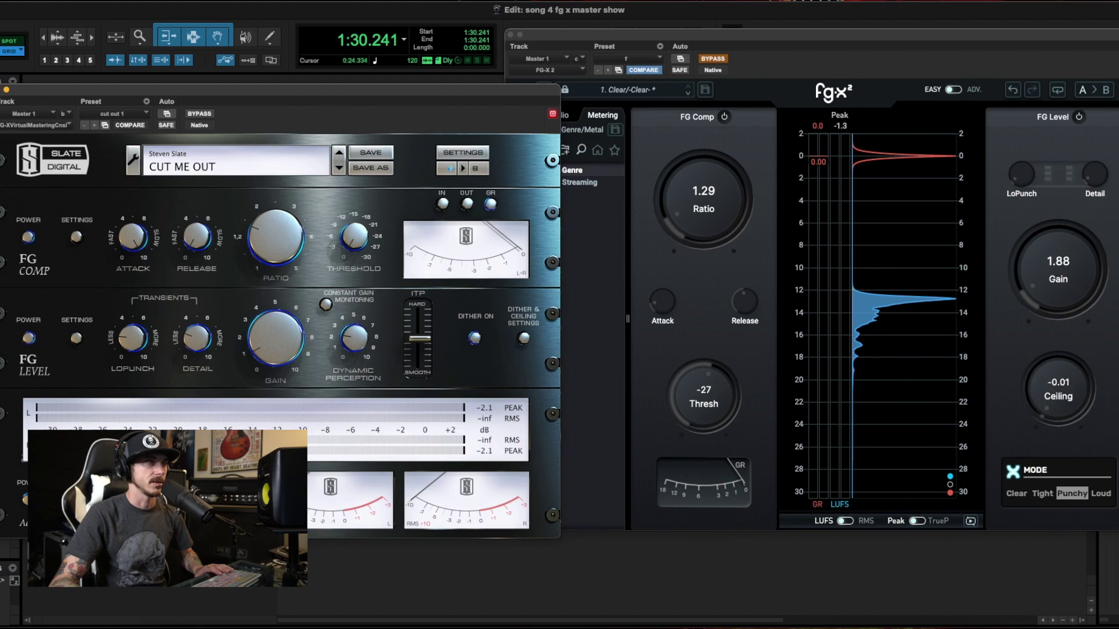
- Review the original FG-X's dither and ceiling settings and its Level settings, toggling dither in between
click(525, 338)
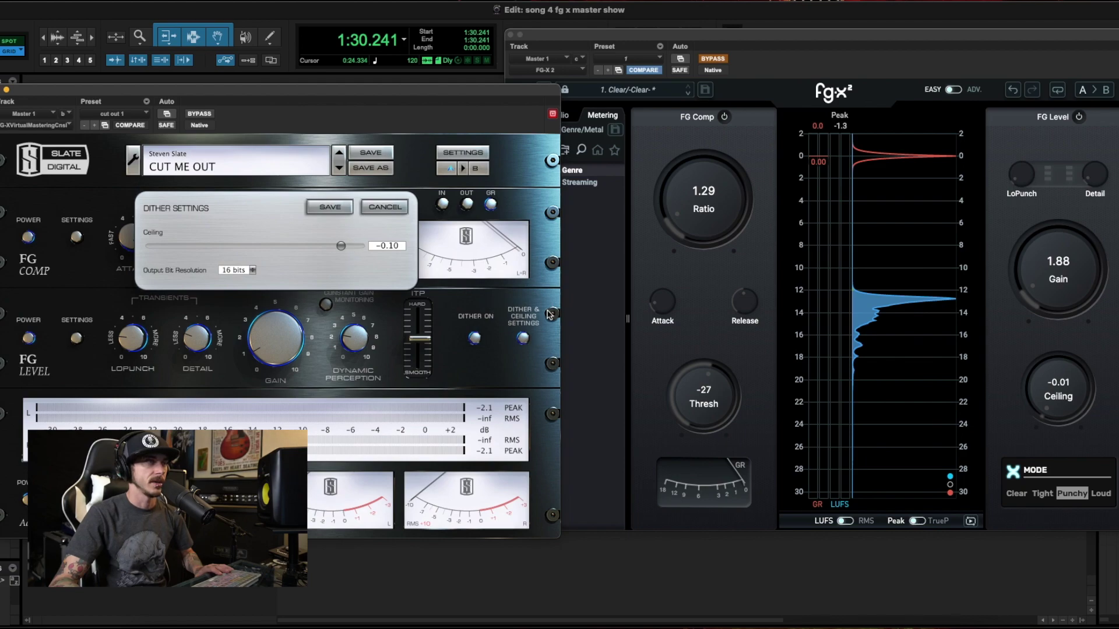
click(525, 338)
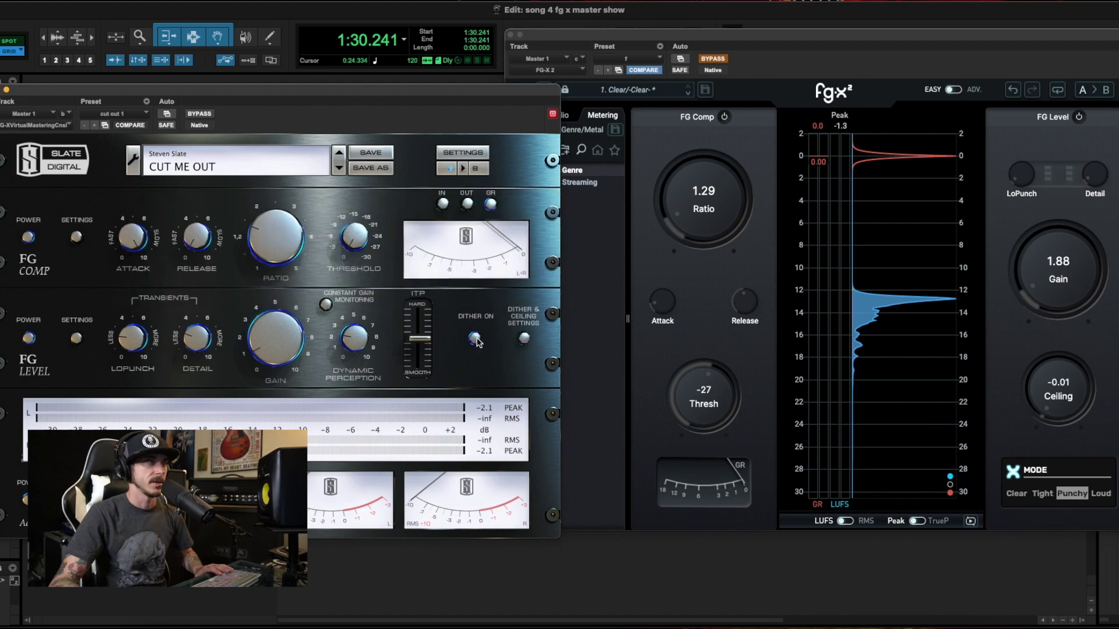
click(475, 340)
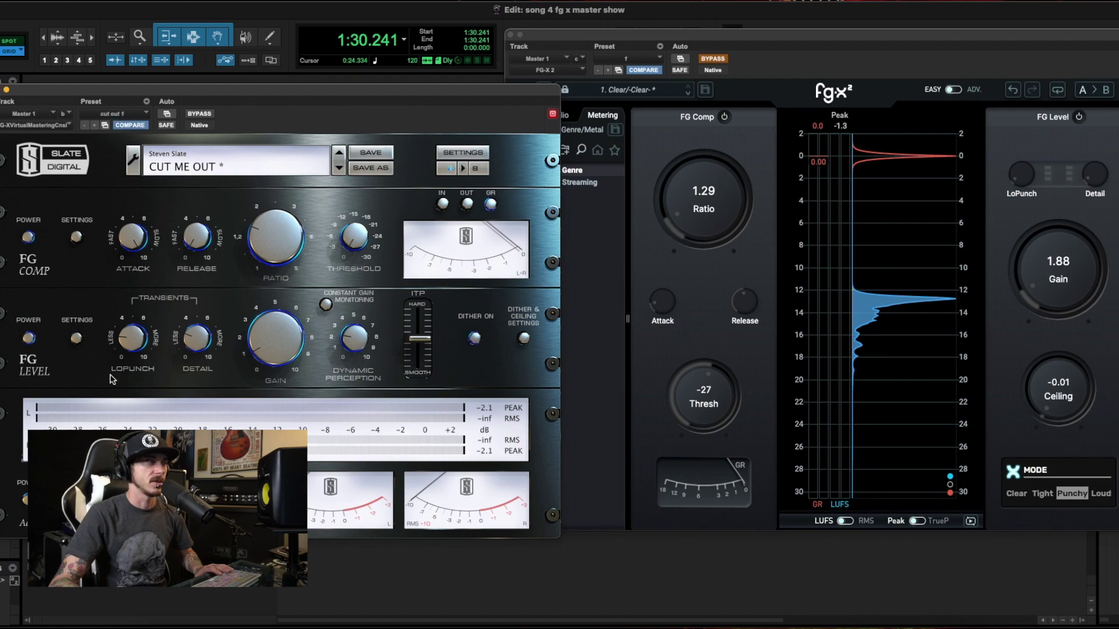
click(77, 339)
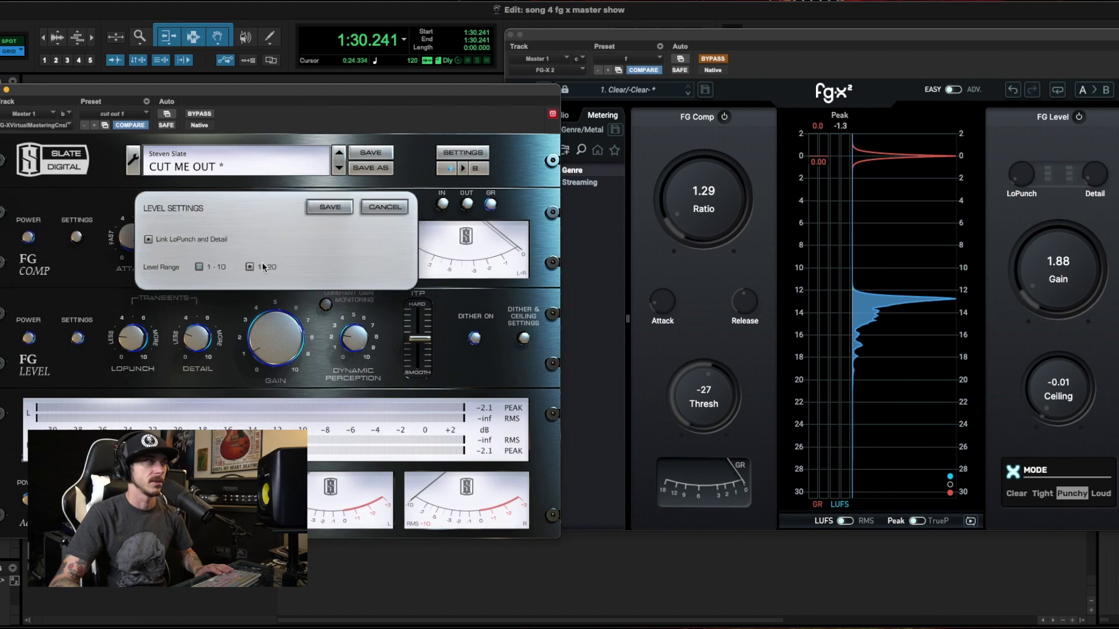
click(330, 208)
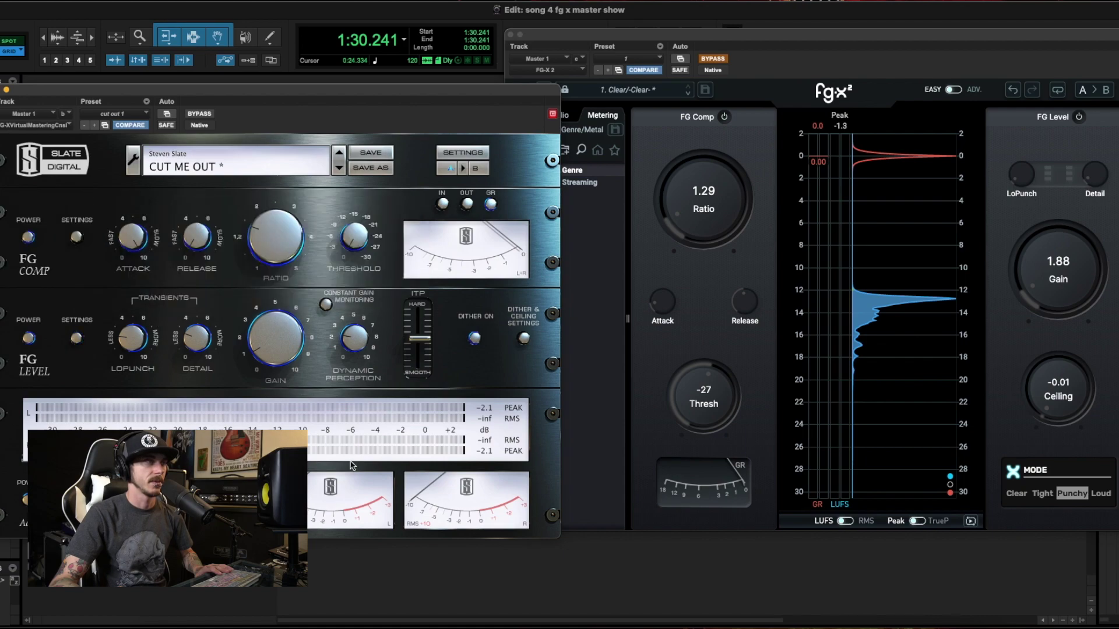
- Move both plug-in windows down to reach the timeline, play the song from about 0:35.6, and move FG-X back up
click(641, 45)
drag(712, 39, 713, 128)
drag(336, 94, 357, 213)
click(399, 155)
key(space)
drag(378, 208, 373, 48)
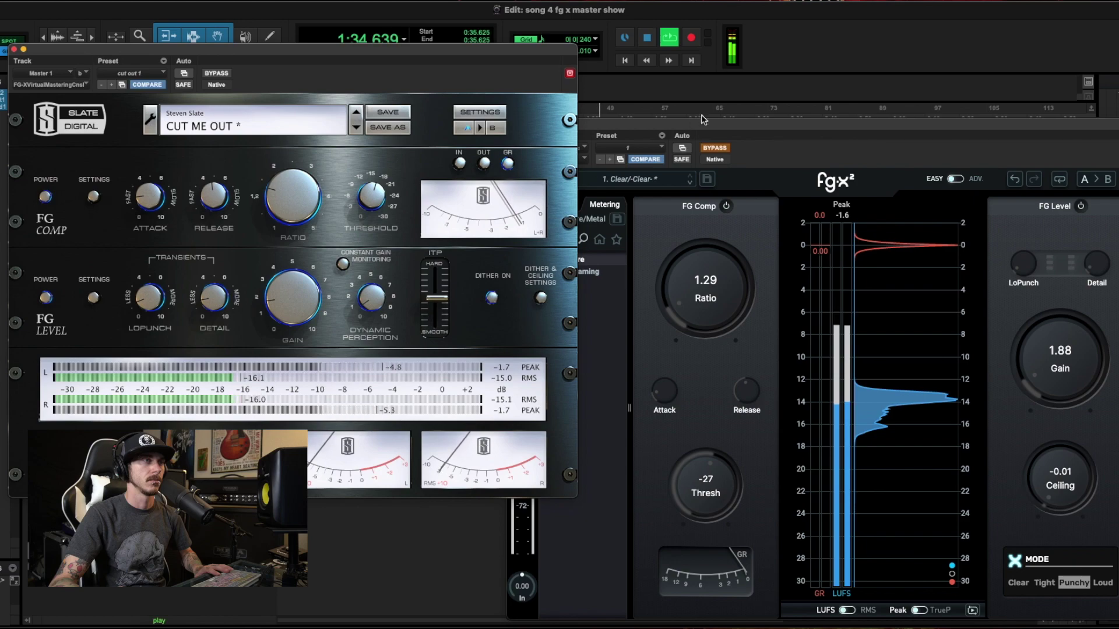
- Compare the two plug-ins during playback by swapping their bypass states, then return to the original FG-X and stop the song
click(225, 76)
click(707, 150)
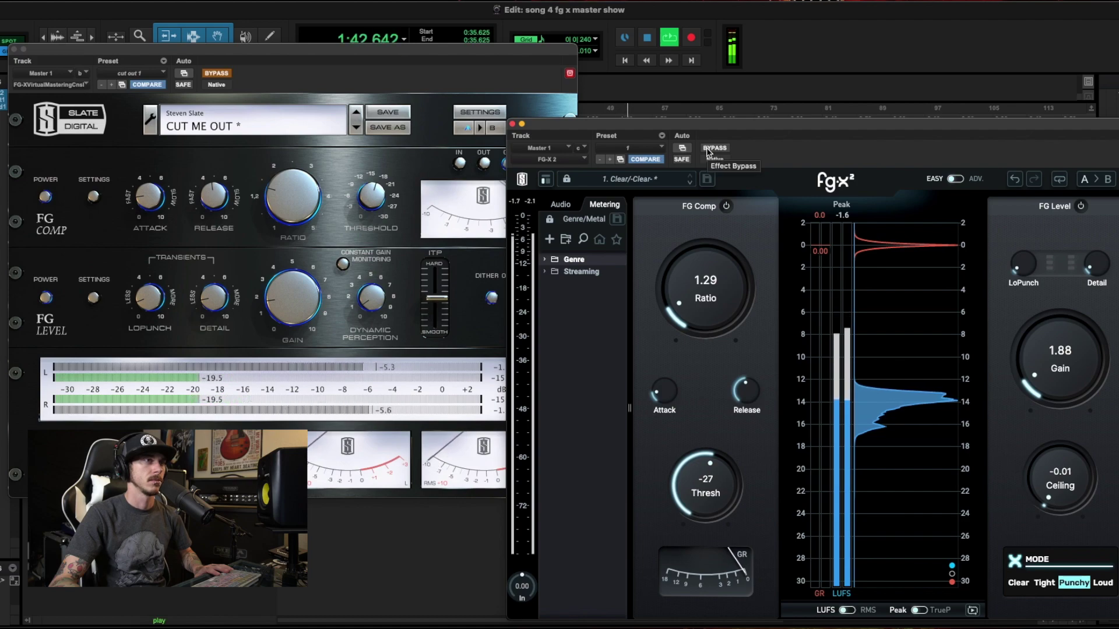
click(708, 153)
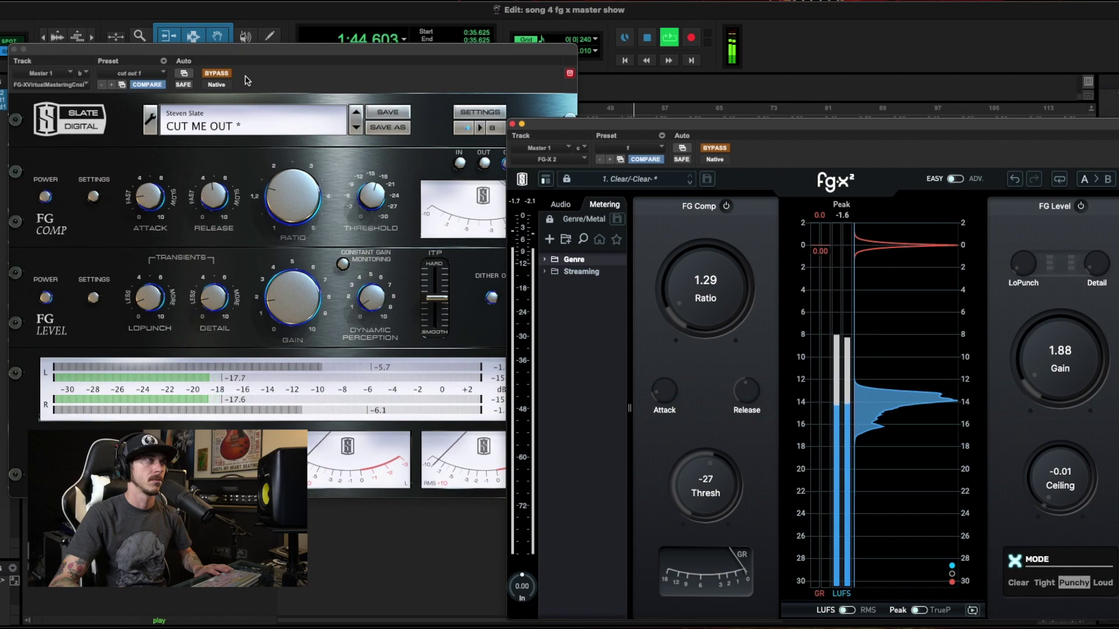
click(216, 72)
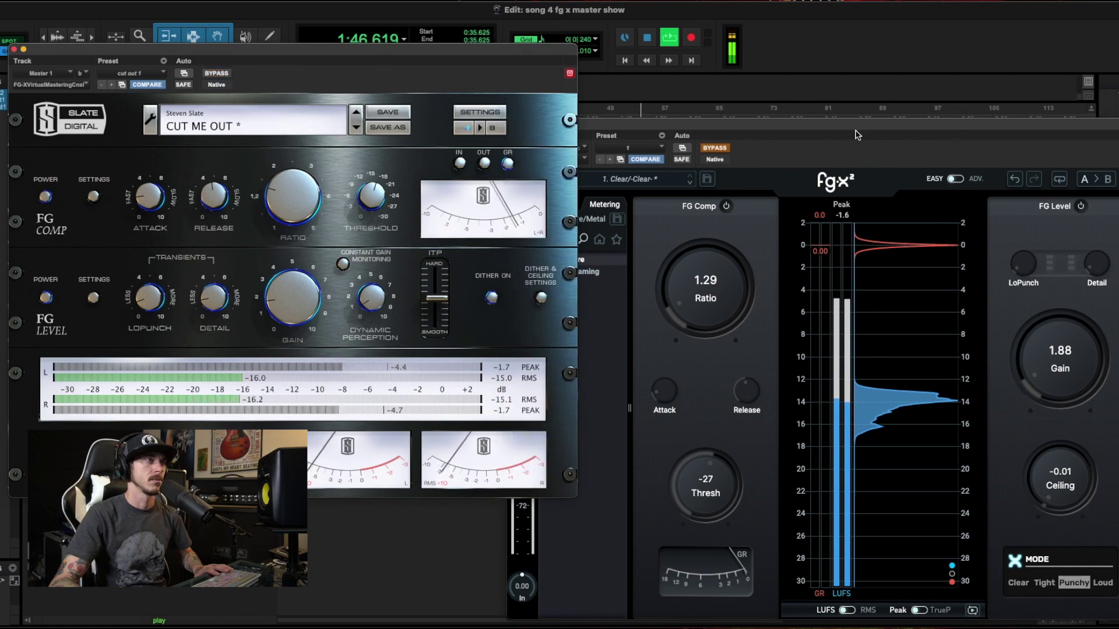
key(space)
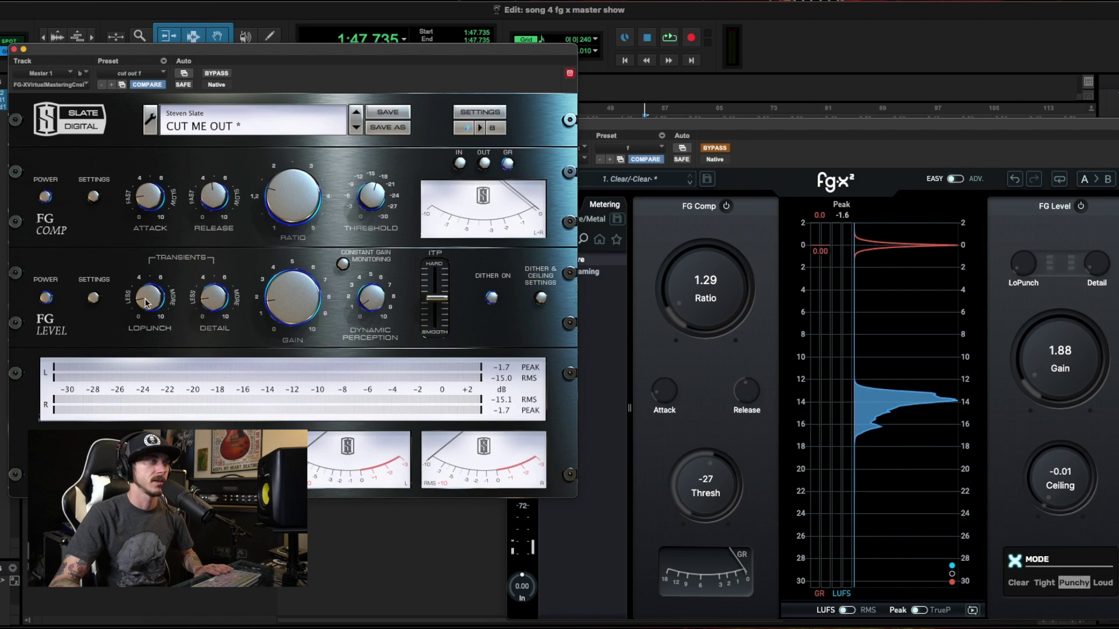
- Reposition the original FG-X and FG-X 2 windows side by side, keeping the transport and both plug-ins' bypass controls in view
drag(657, 130, 648, 43)
mouse_move(393, 51)
mouse_down()
mouse_move(344, 57)
mouse_move(400, 52)
mouse_up()
drag(759, 53, 793, 57)
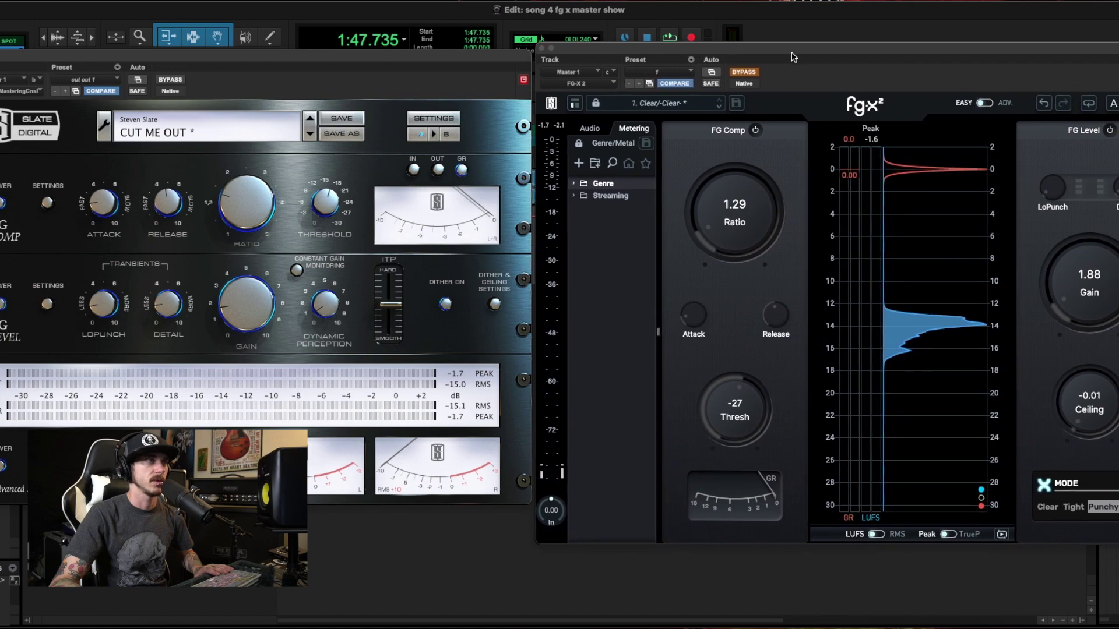
drag(506, 58, 508, 59)
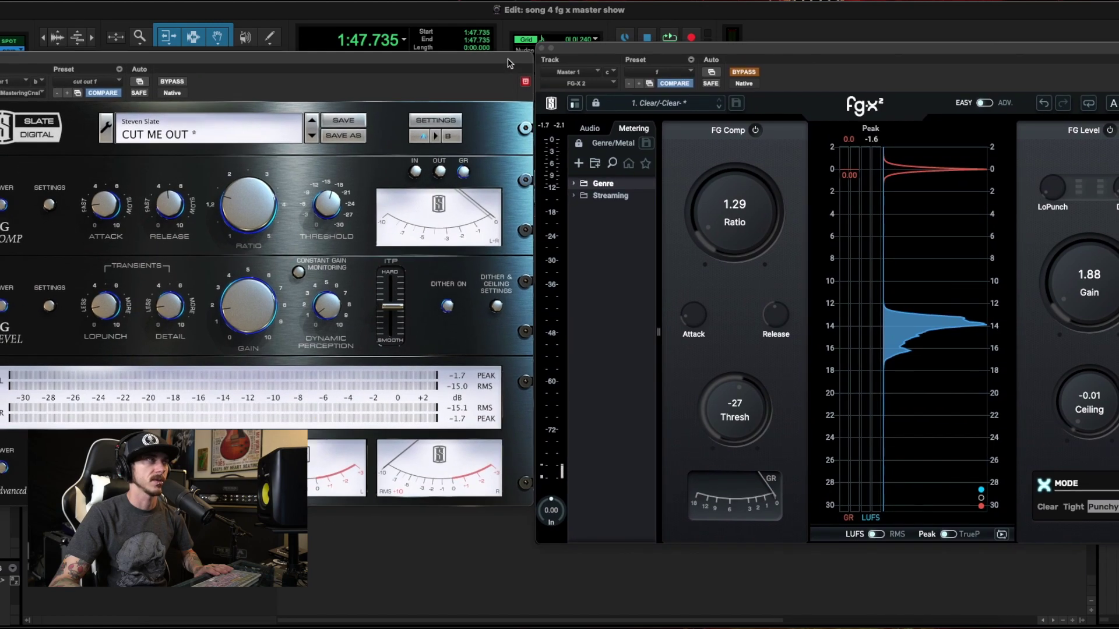
drag(780, 51, 740, 12)
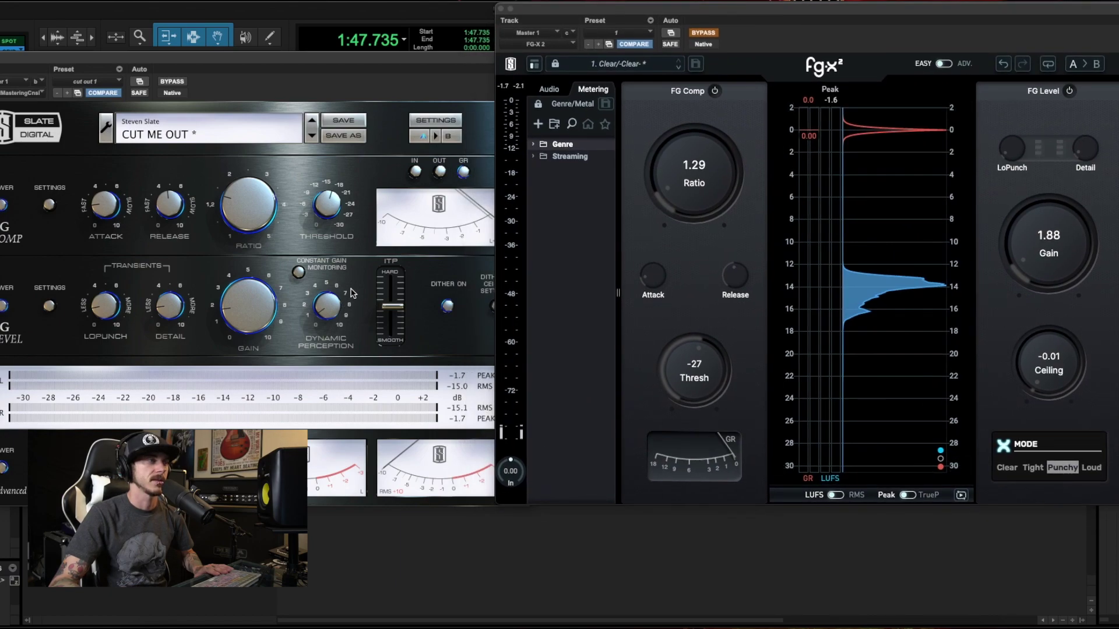
mouse_move(467, 65)
mouse_down()
mouse_move(531, 71)
mouse_move(487, 74)
mouse_up()
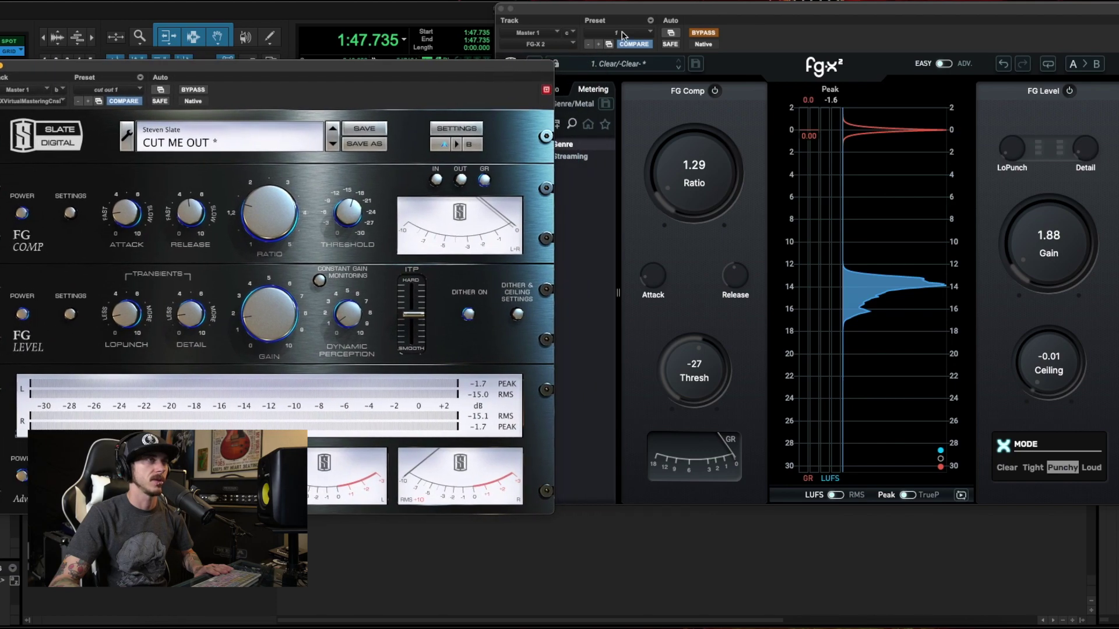
drag(654, 13, 701, 111)
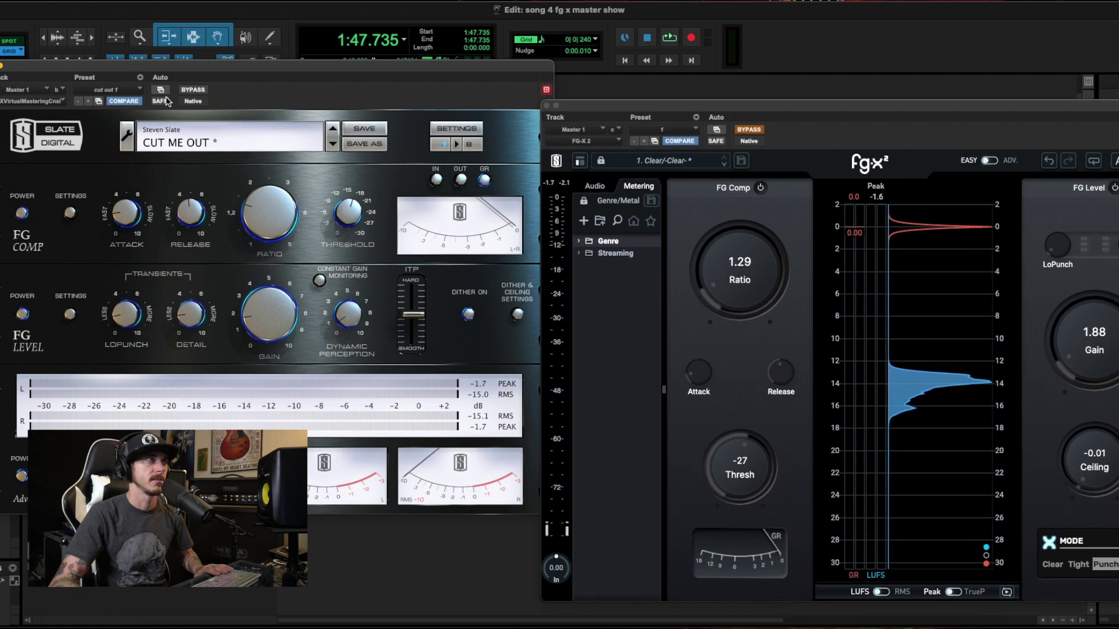
- Bypass the original FG-X, resume playback, and enable FG-X 2 to hear it on the master
click(193, 90)
key(space)
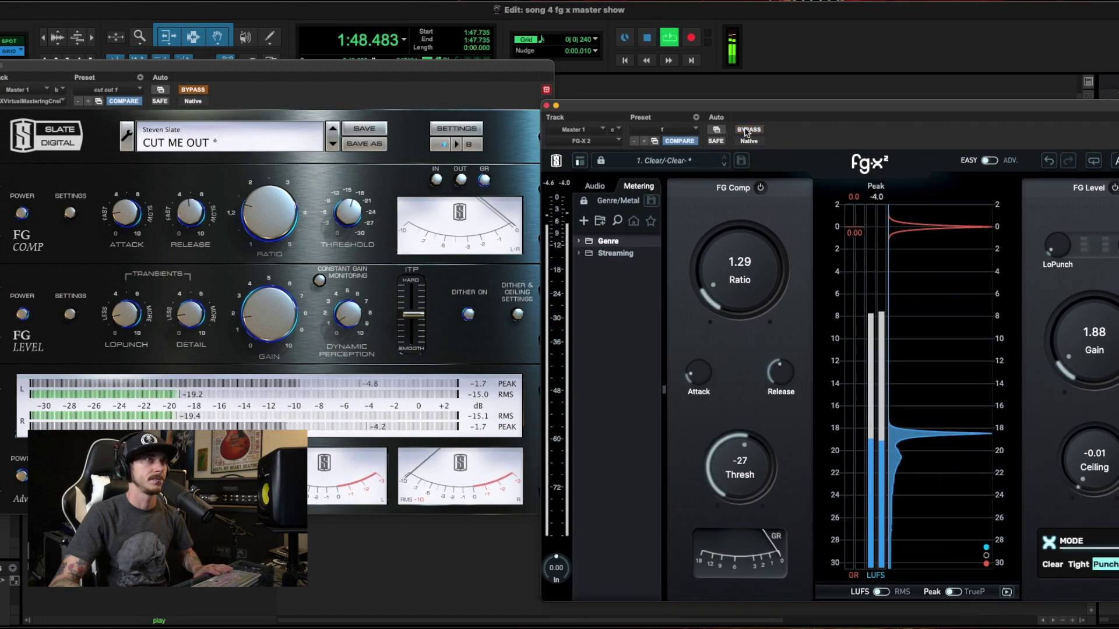
click(749, 129)
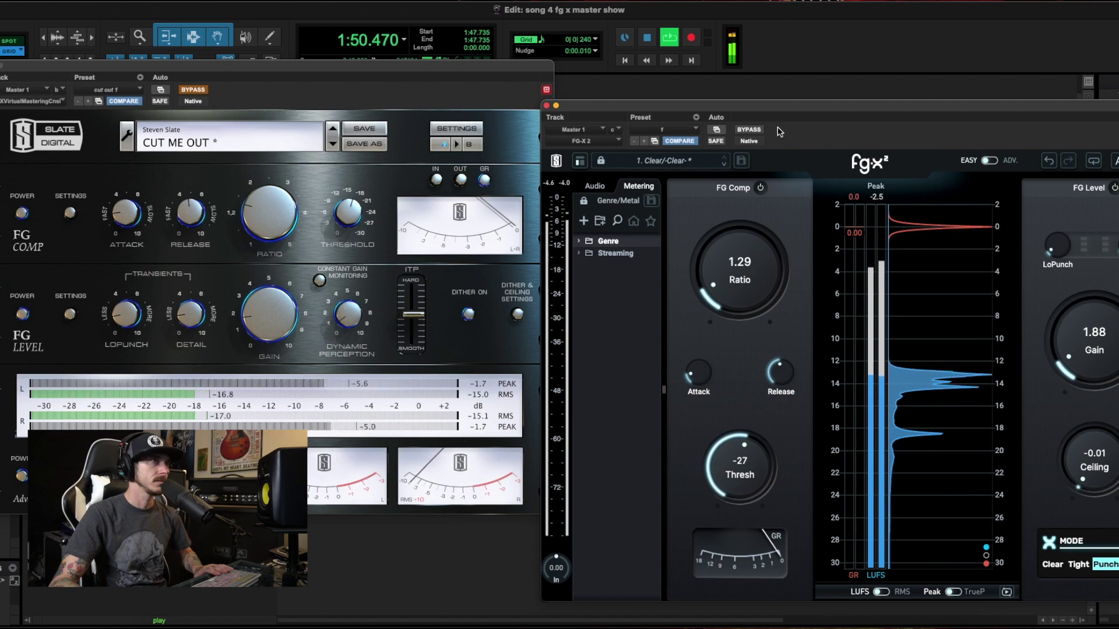
- Bypass FG-X 2, restart playback, and compare the unprocessed master with FG-X 2 by enabling it again
click(749, 130)
key(space)
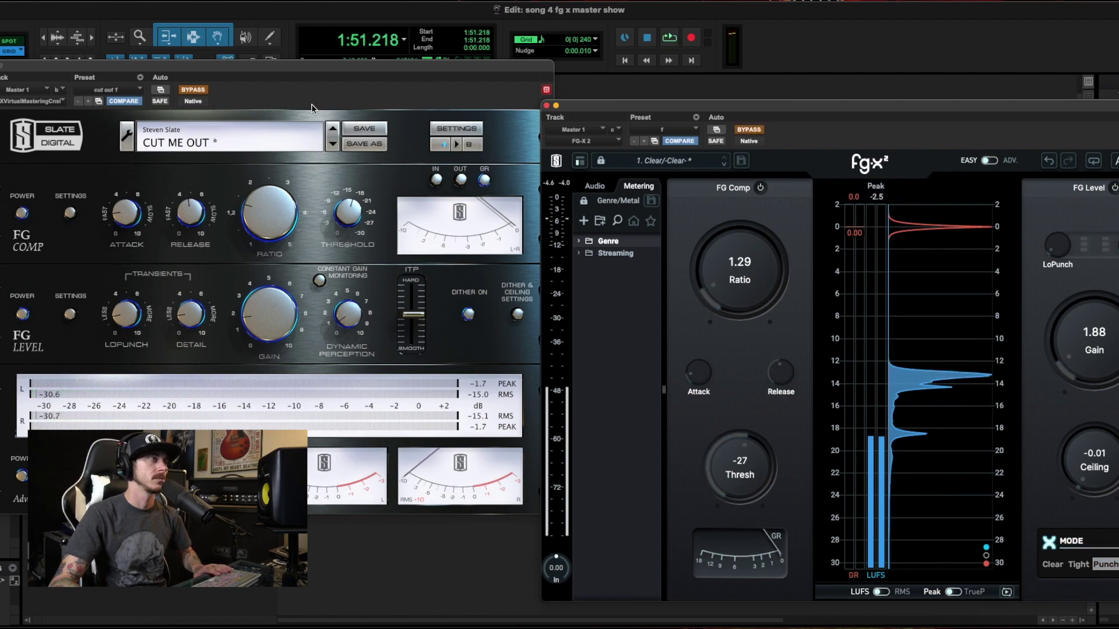
key(space)
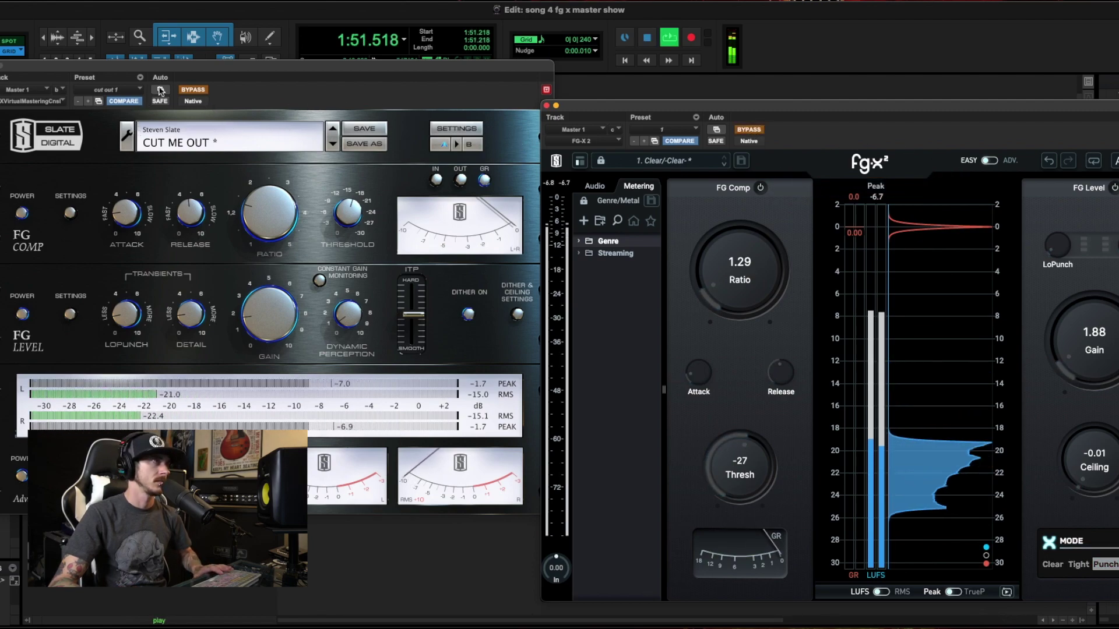
click(188, 93)
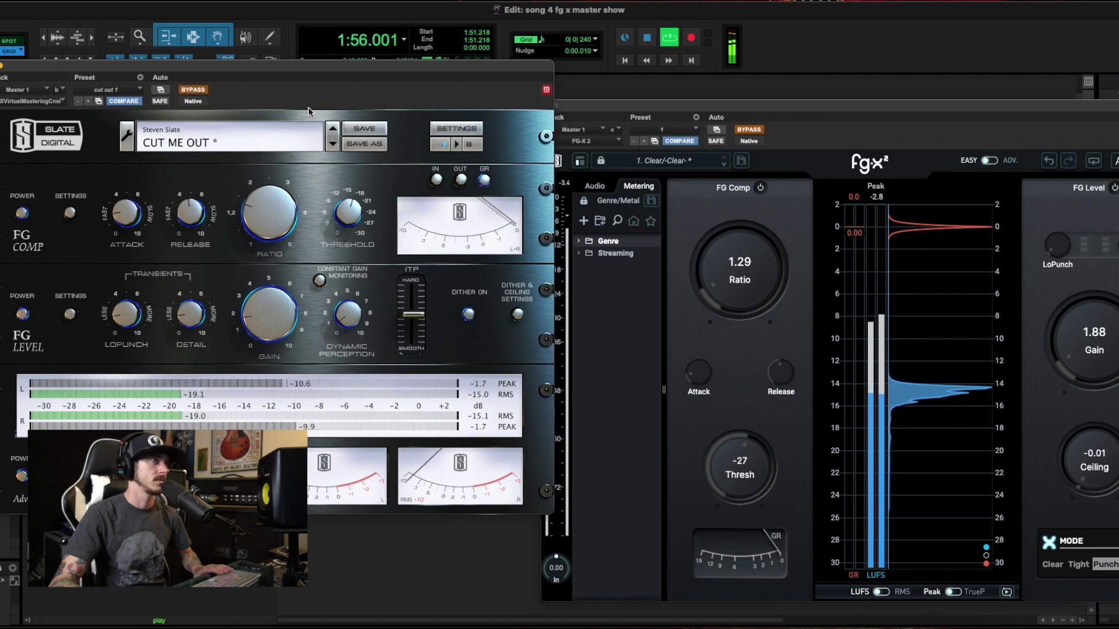
click(744, 130)
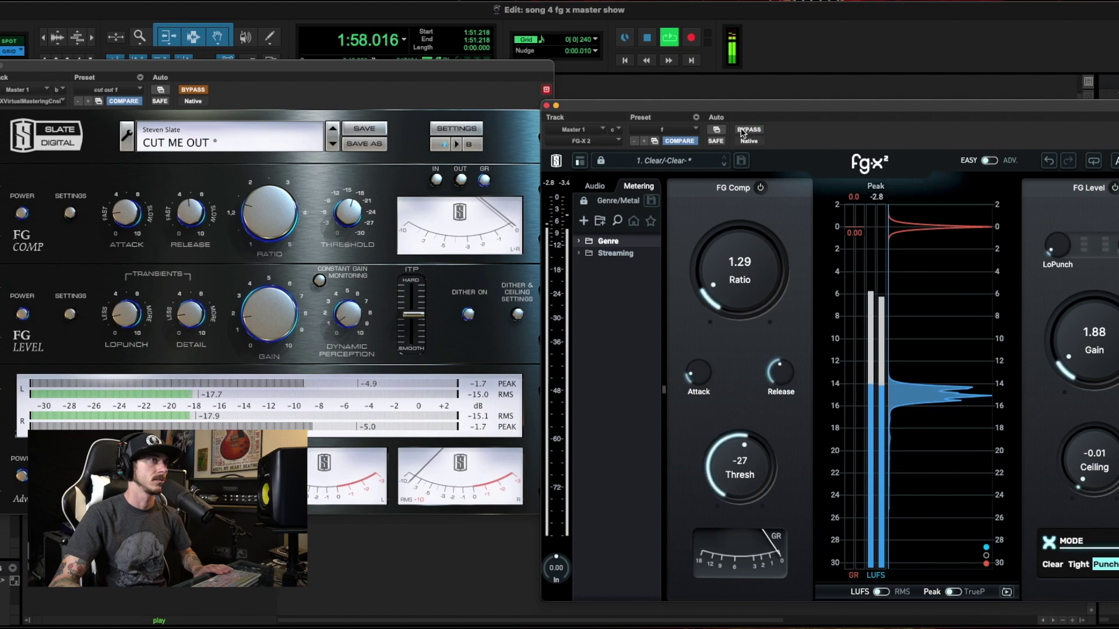
- Switch the playing master from FG-X 2 to the original FG-X and back using their bypass states
click(743, 130)
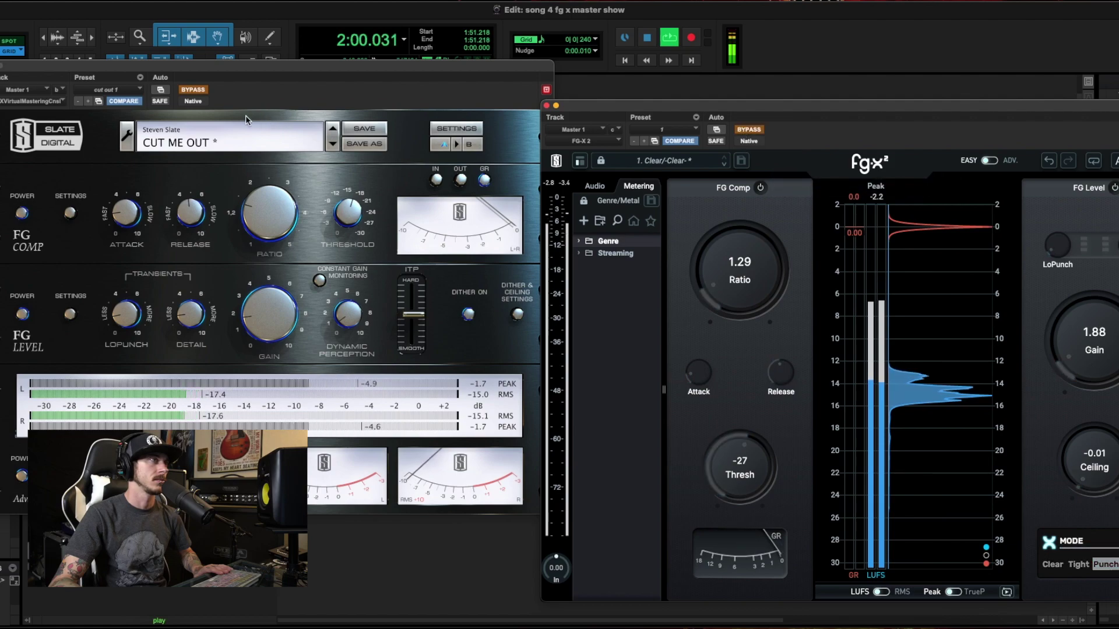
click(188, 89)
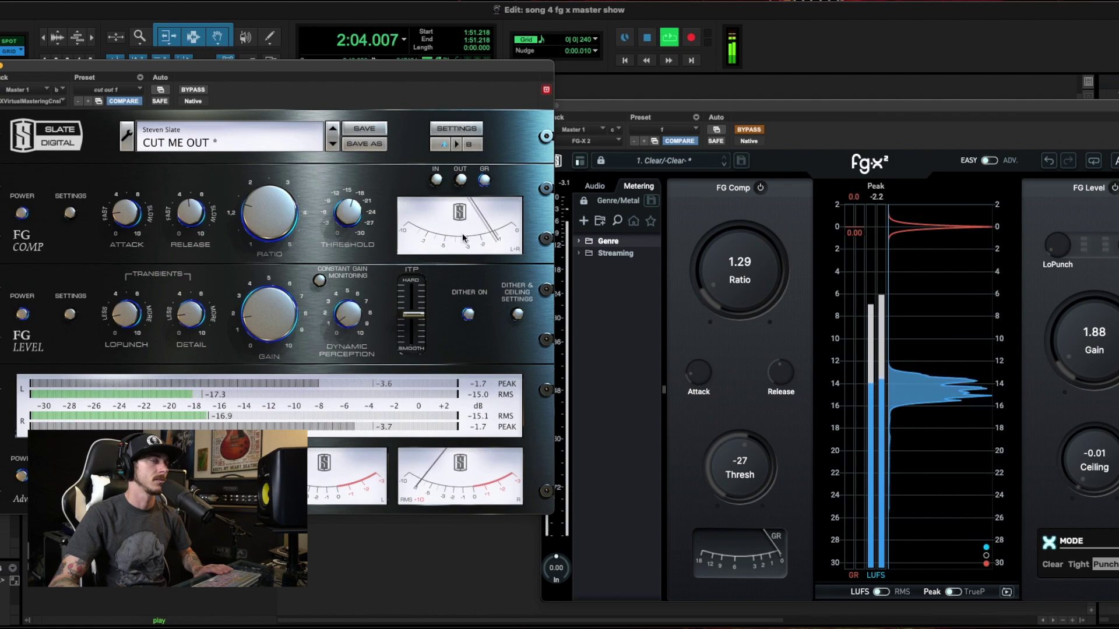
click(201, 91)
click(750, 130)
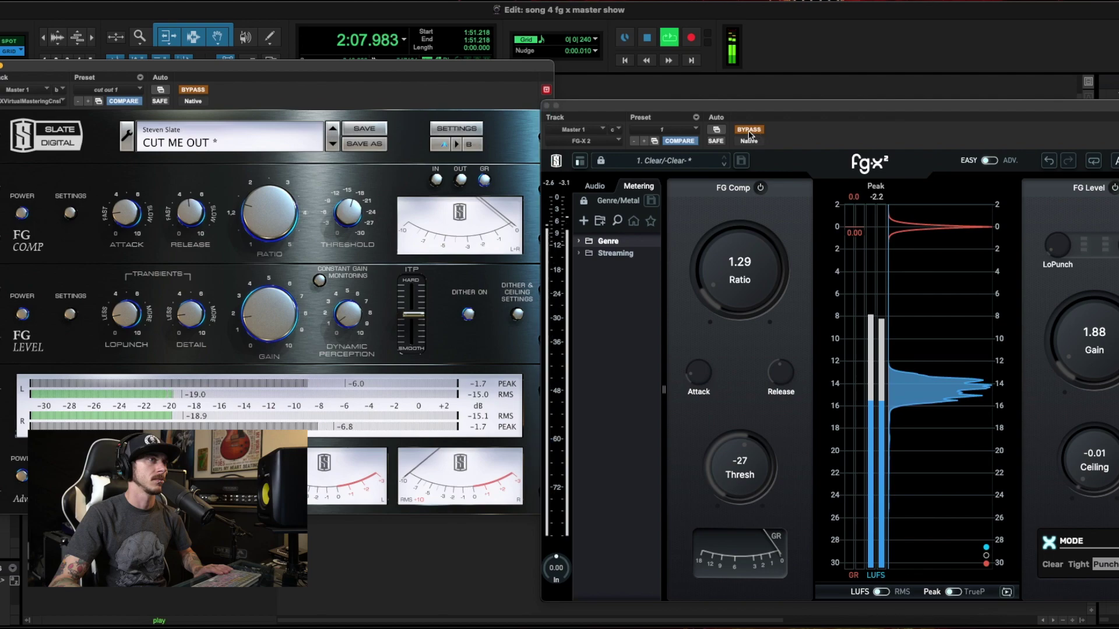
- Set FG-X 2's compressor ratio to 1.38, level gain to 1.50 dB, and LoPunch to 0.4
drag(754, 286, 754, 292)
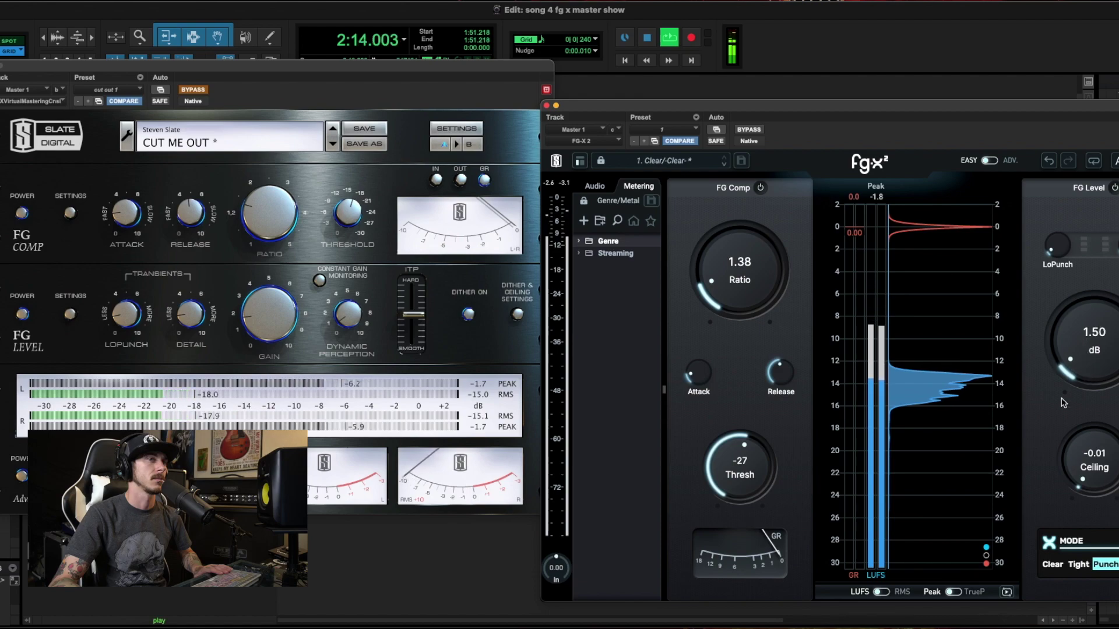
mouse_move(1062, 257)
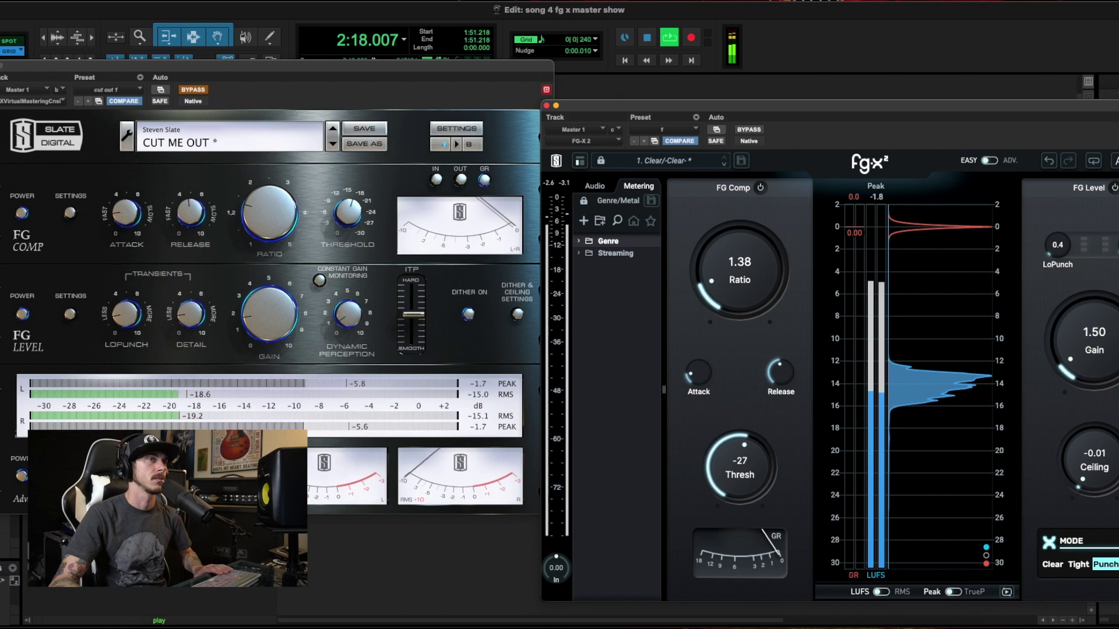
- Raise the FG-X 2 compressor threshold to -17 dB while the song plays
scroll(741, 490, up, 4)
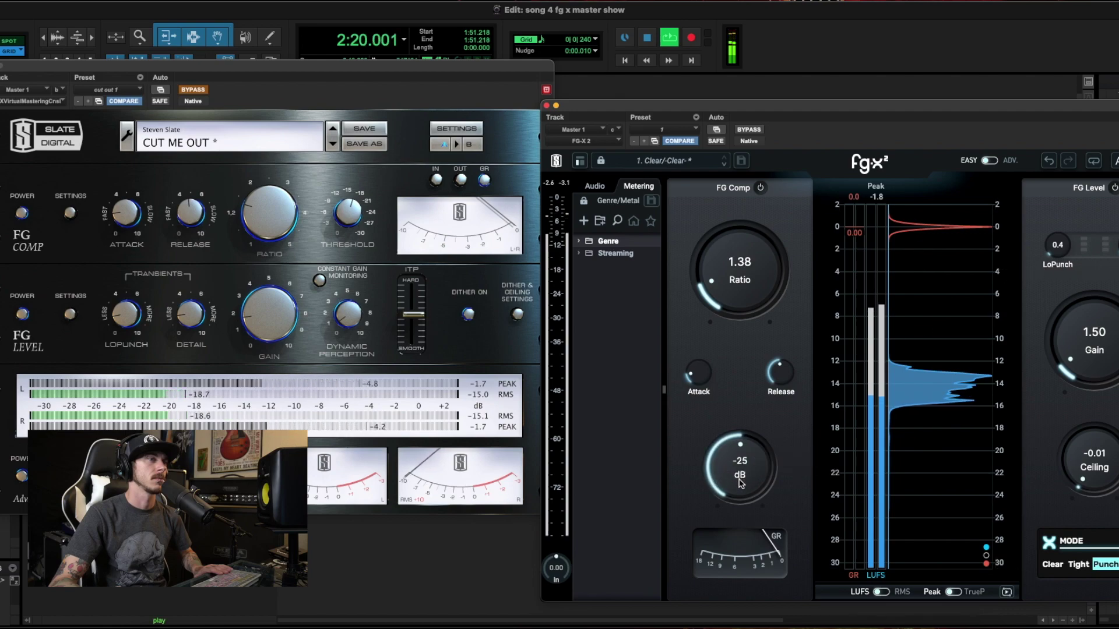
scroll(741, 489, down, 7)
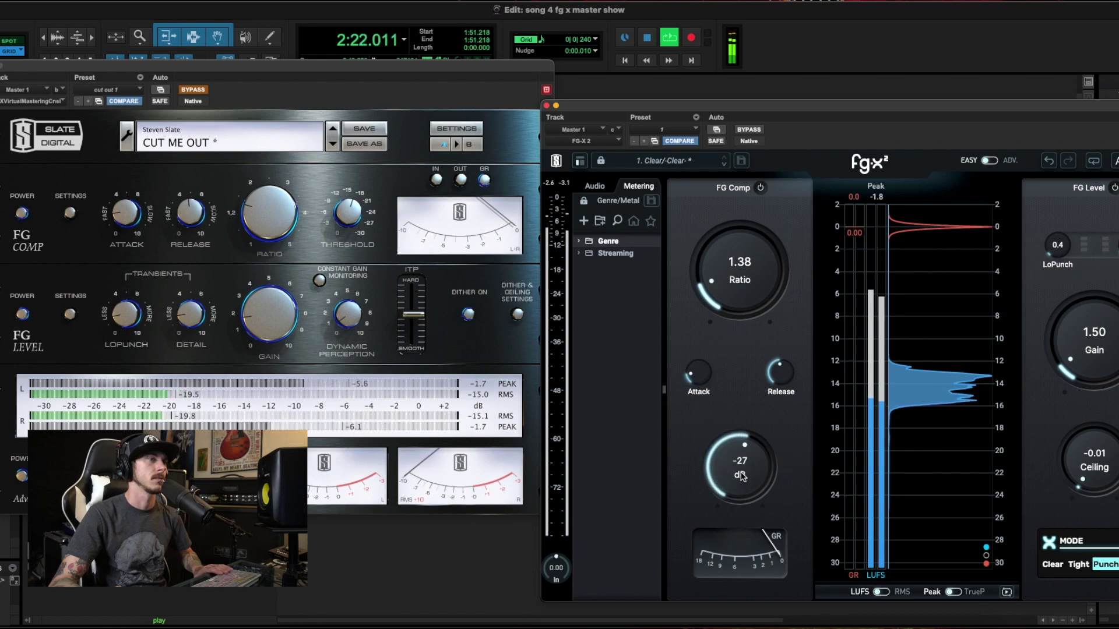
scroll(743, 467, up, 9)
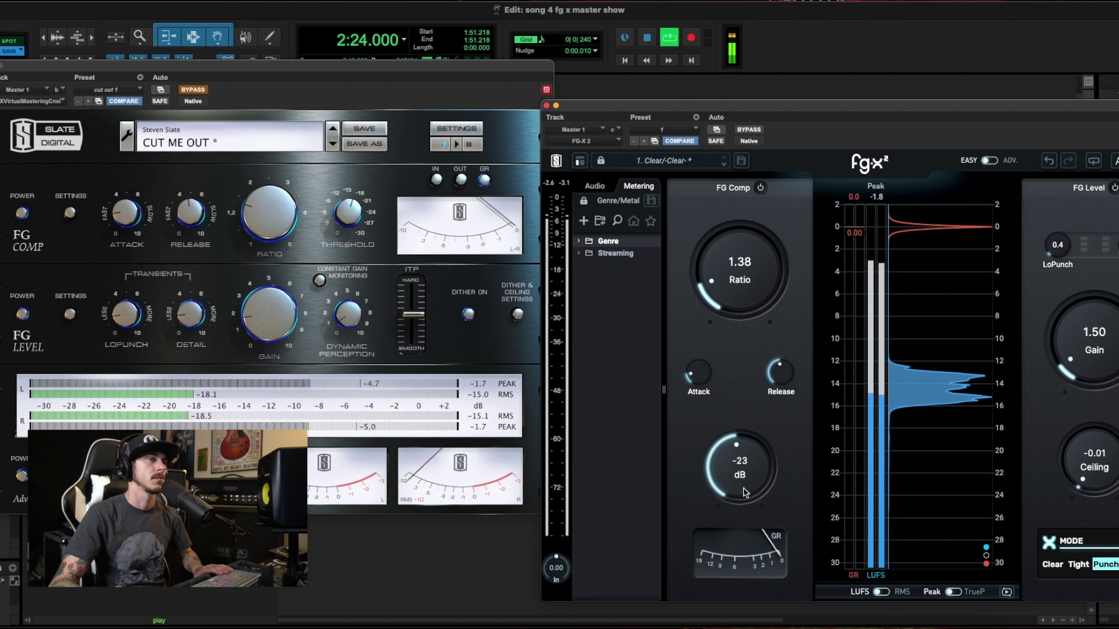
scroll(745, 504, up, 3)
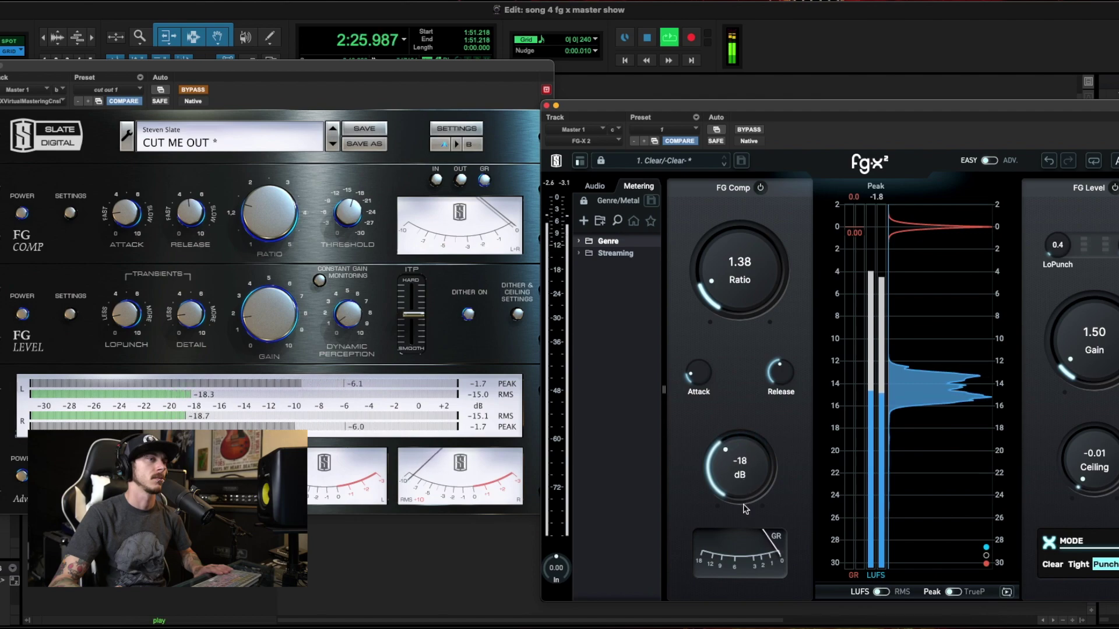
scroll(746, 511, up, 1)
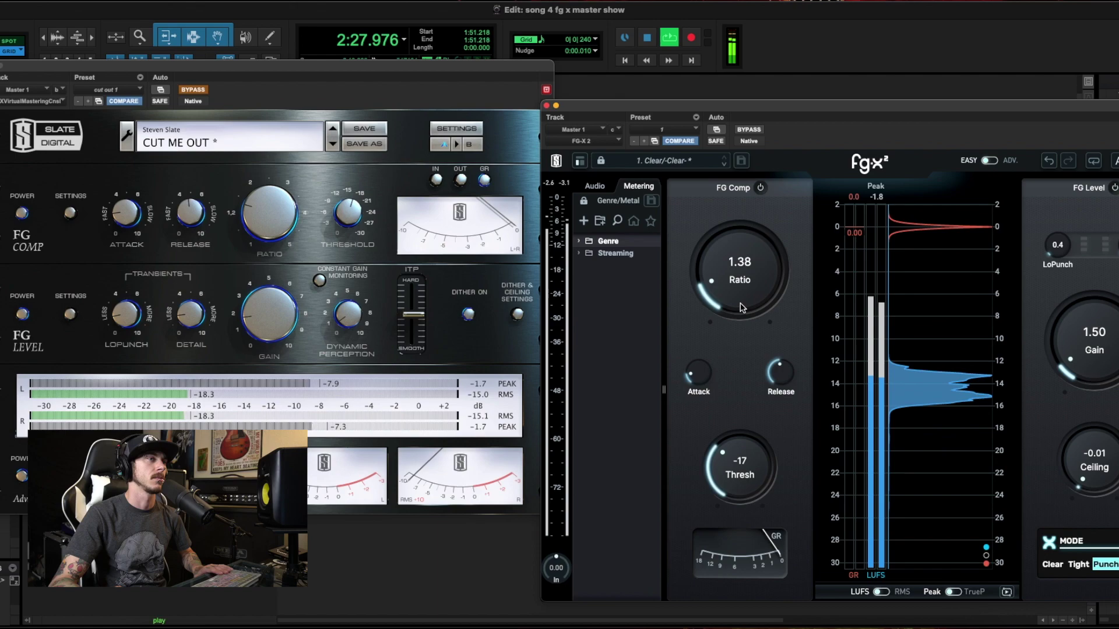
- Lower FG-X 2's compressor ratio to 1.10 and its level gain to 1.20 dB
drag(740, 304, 742, 326)
drag(737, 322, 727, 302)
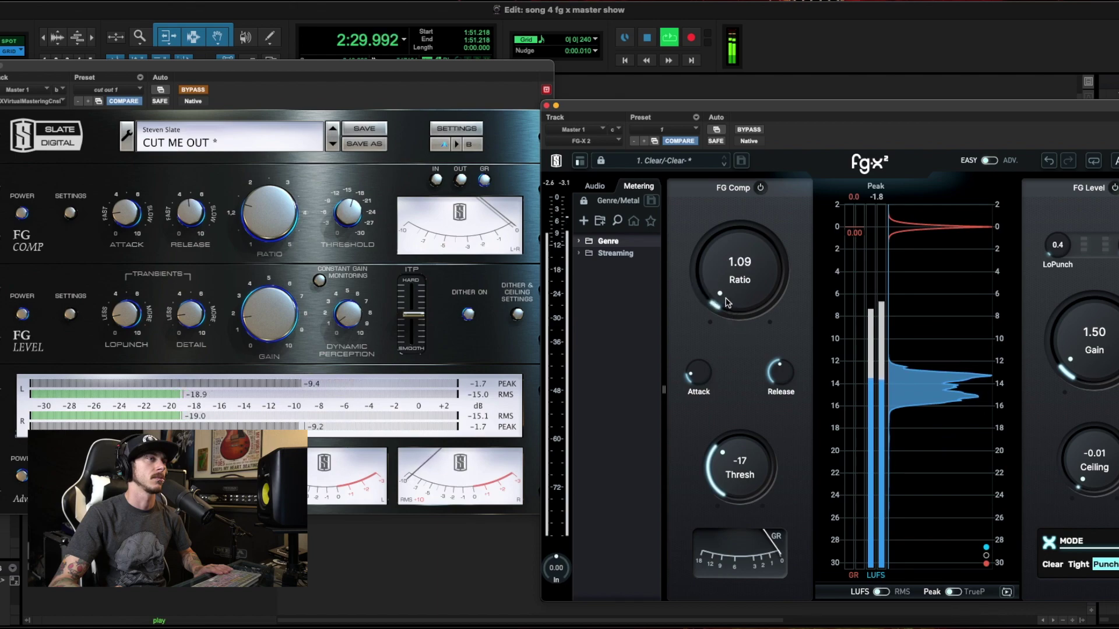
mouse_move(782, 380)
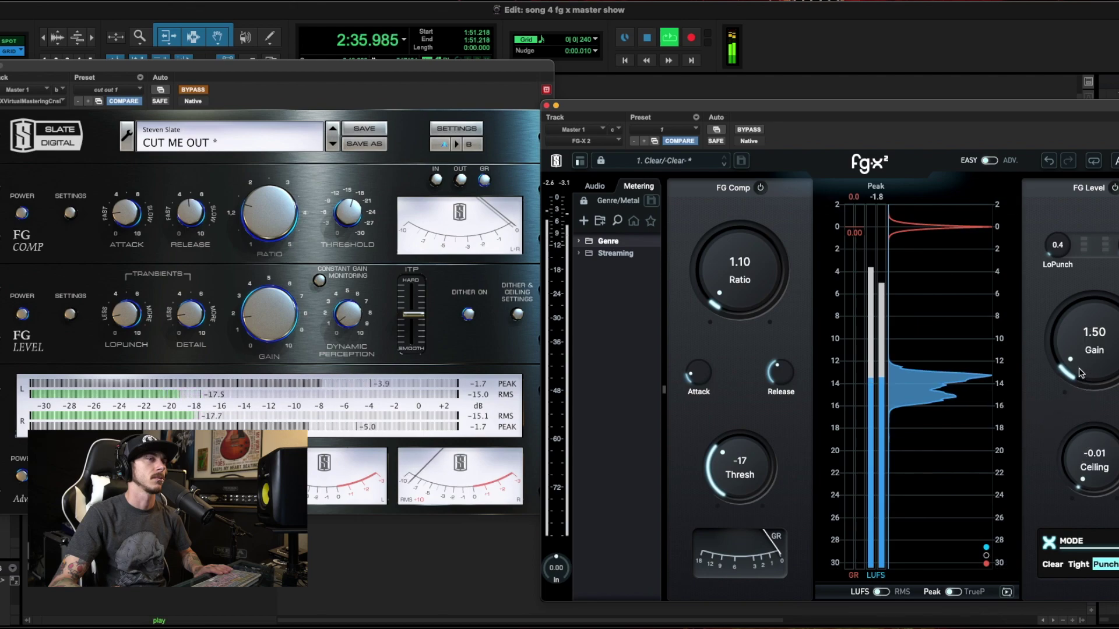
scroll(1084, 375, down, 3)
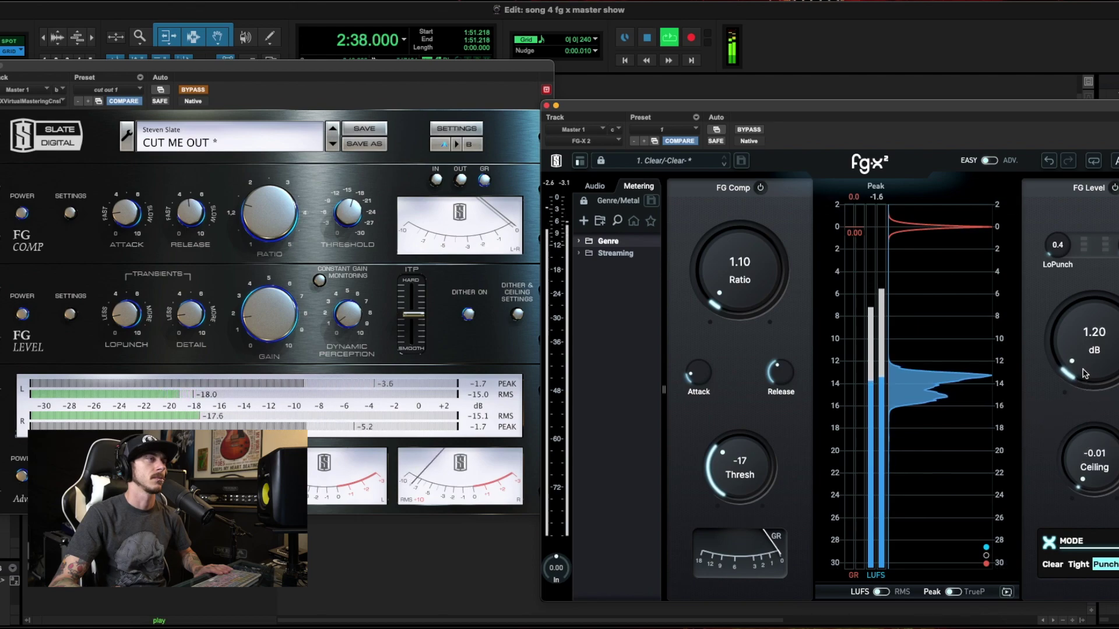
- Compare the adjusted FG-X 2 with the original FG-X by swapping their bypass states, ending on FG-X 2
click(748, 130)
click(196, 89)
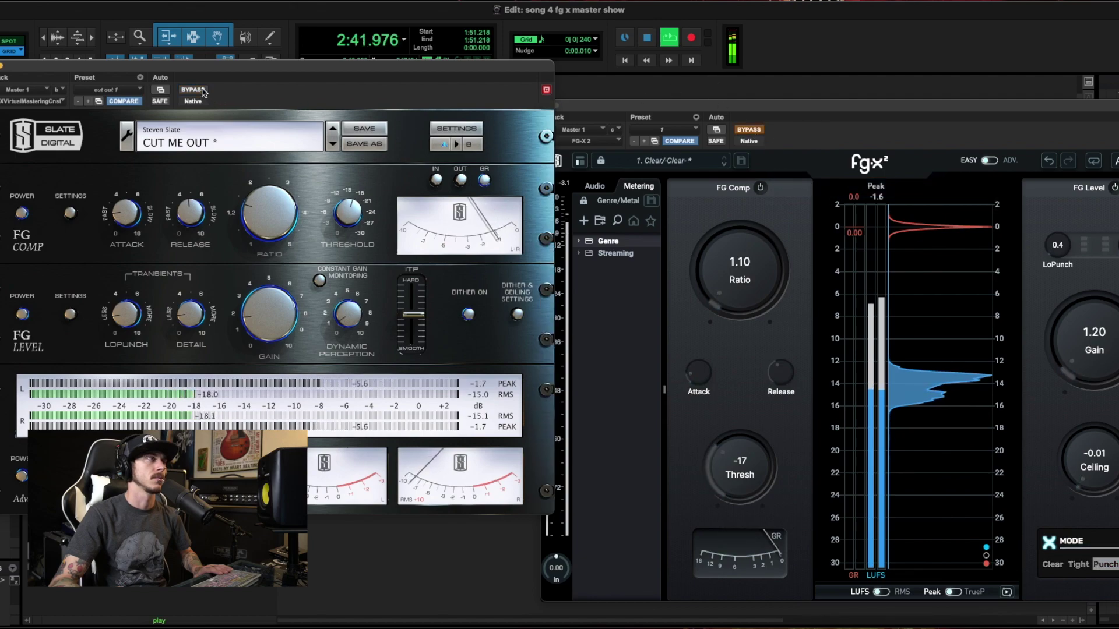
click(203, 91)
click(749, 129)
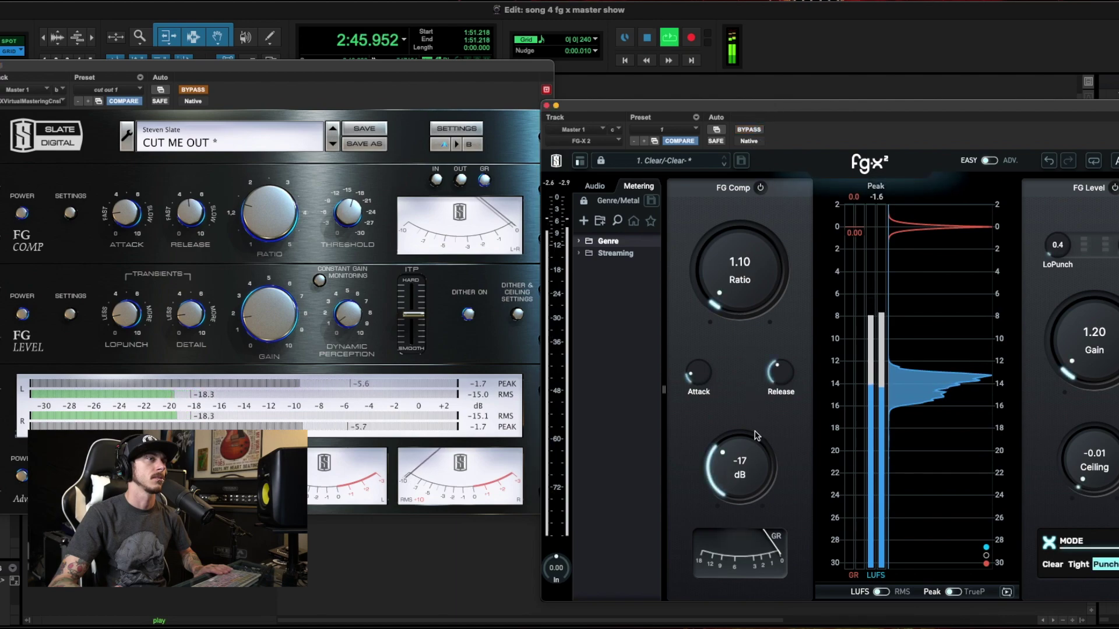
- Set the FG-X 2 compressor threshold to -14 dB and its limiter mode to Clear
drag(746, 496, 746, 486)
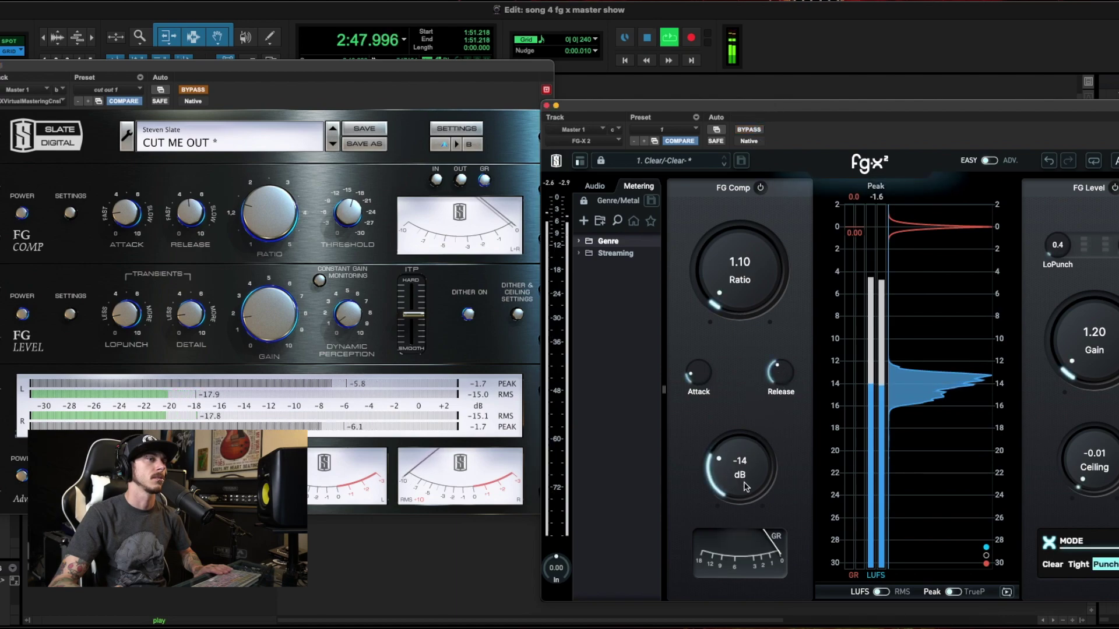
click(1052, 564)
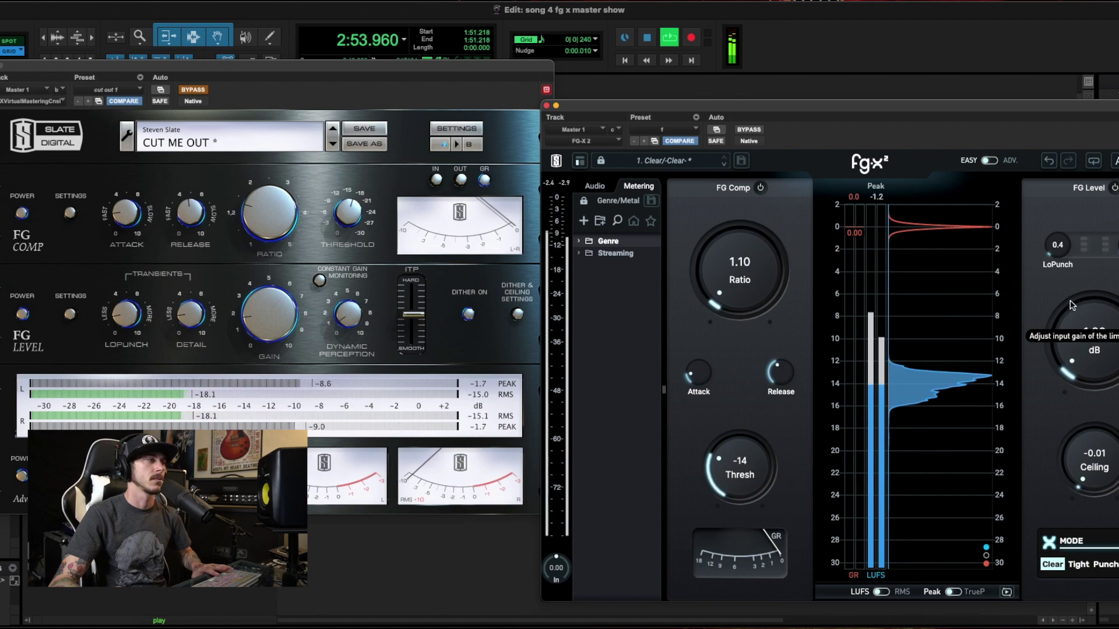
- Stop playback, enable the original FG-X, and bypass FG-X 2
key(space)
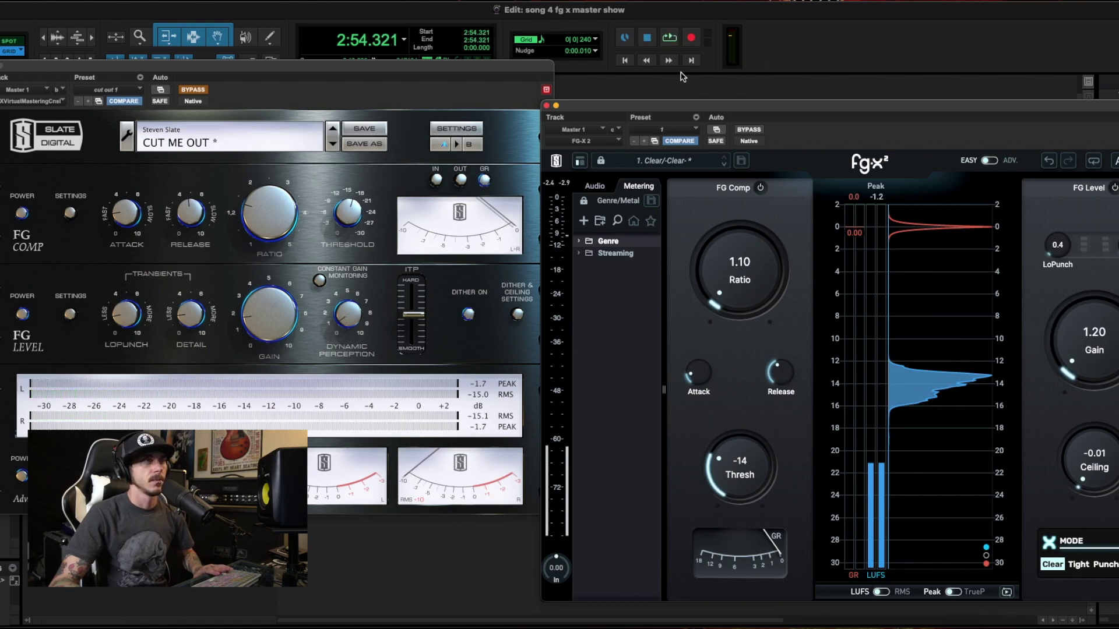
click(185, 90)
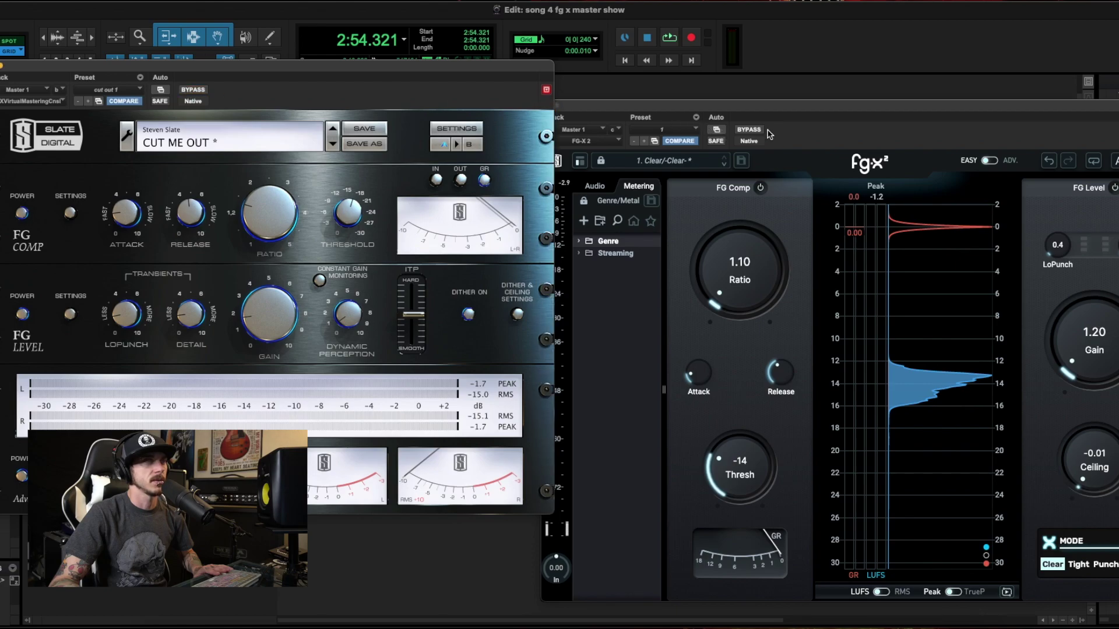
click(748, 131)
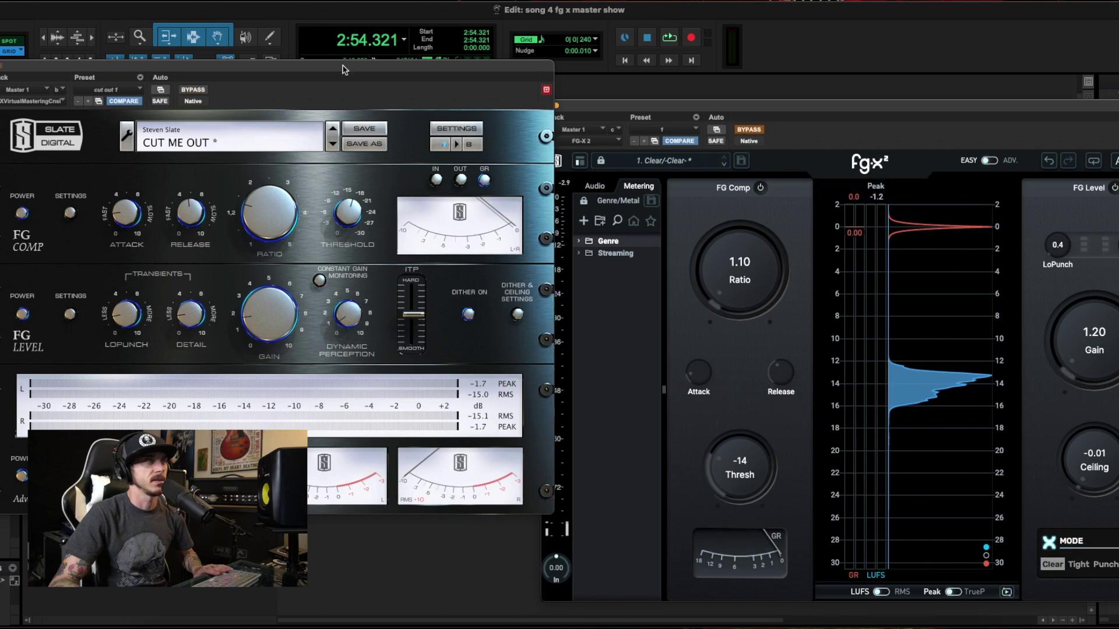
- Move the original FG-X window off the timeline and play the song from about 0:53.4
drag(344, 69, 706, 159)
drag(449, 156, 673, 228)
click(460, 161)
drag(743, 232, 631, 107)
key(space)
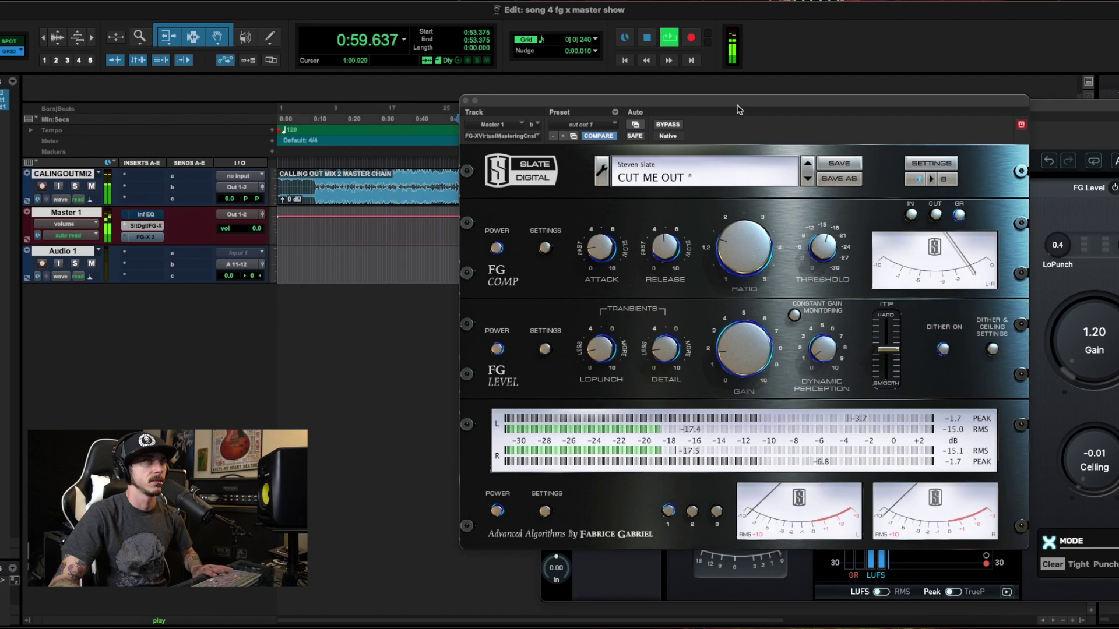
- Move the original FG-X window below the timeline, enable FG-X 2 alongside it, and stop playback
drag(721, 114, 340, 214)
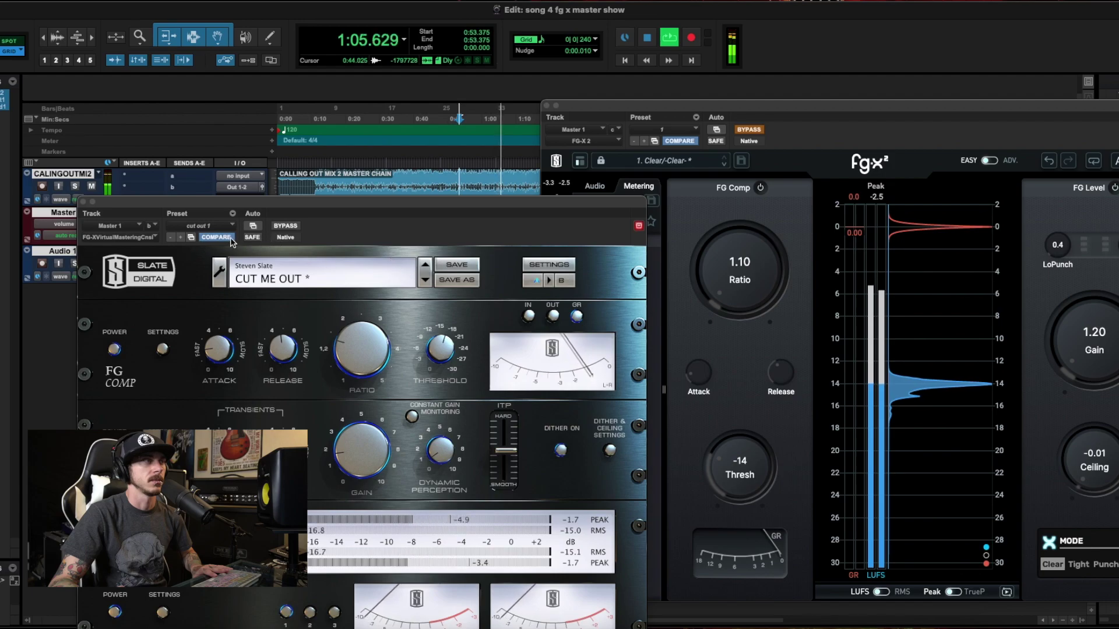
click(752, 133)
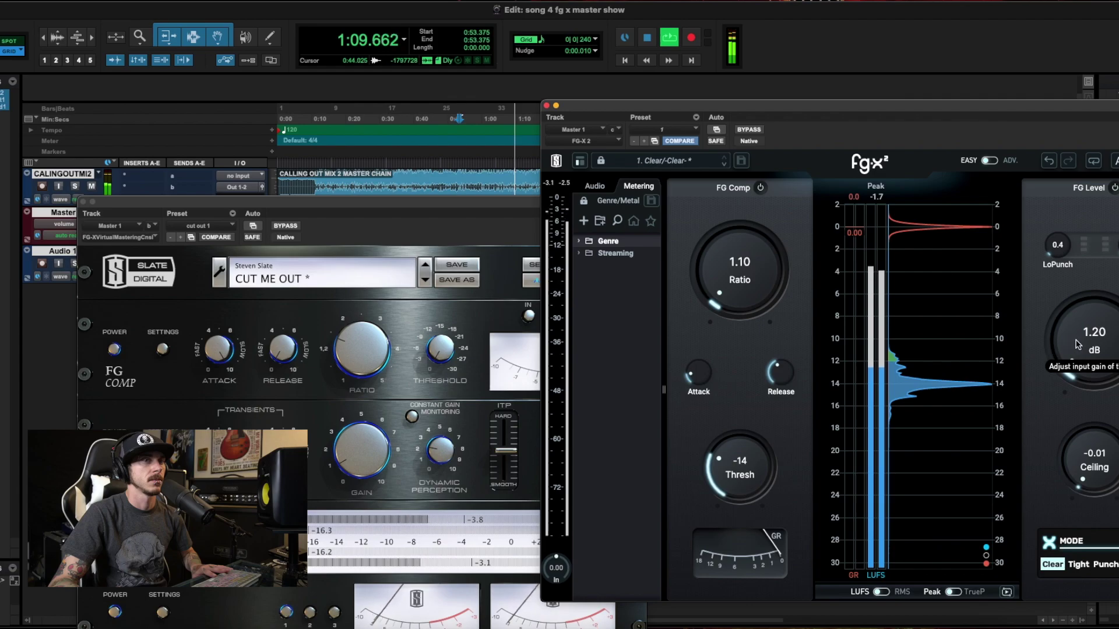
key(space)
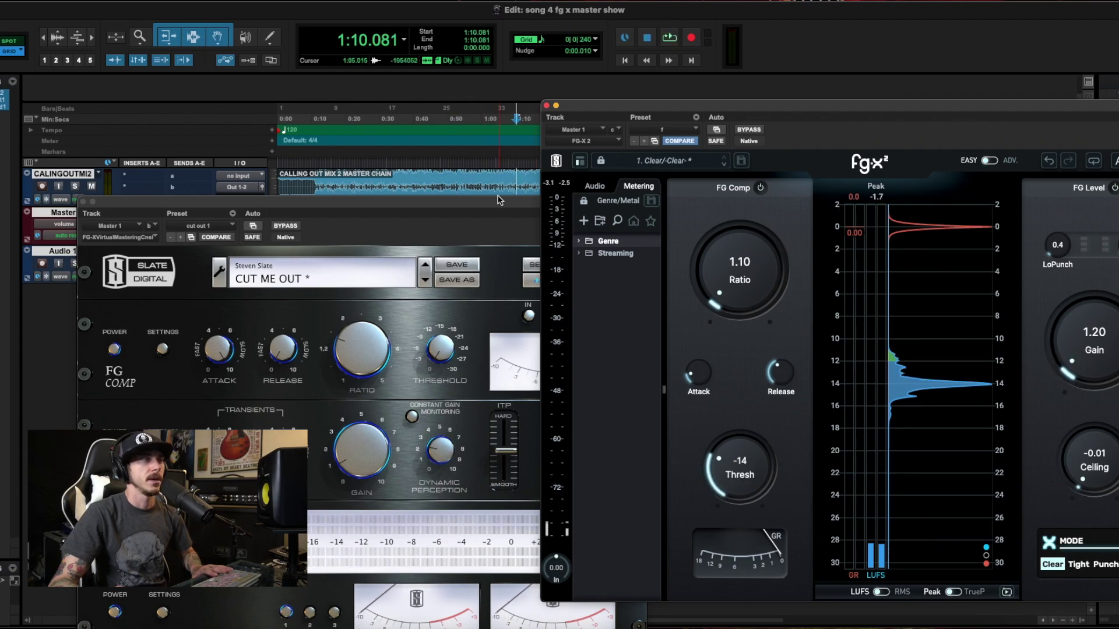
- Arrange the original FG-X and FG-X 2 windows side by side with FG-X 2's level controls and modes in view
drag(517, 197, 461, 164)
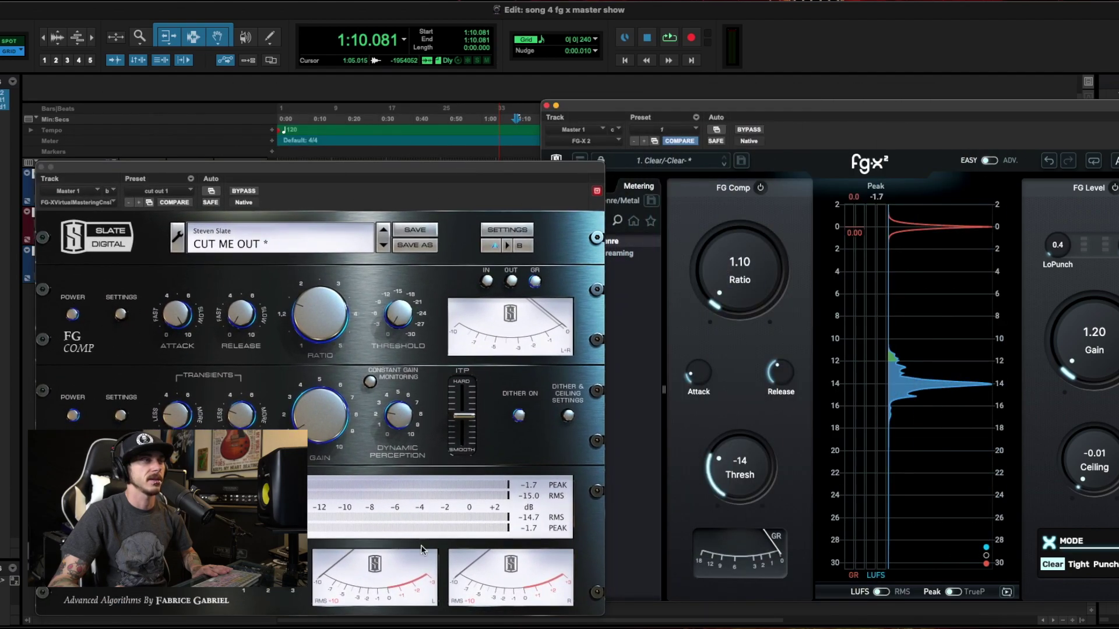
drag(785, 117, 703, 66)
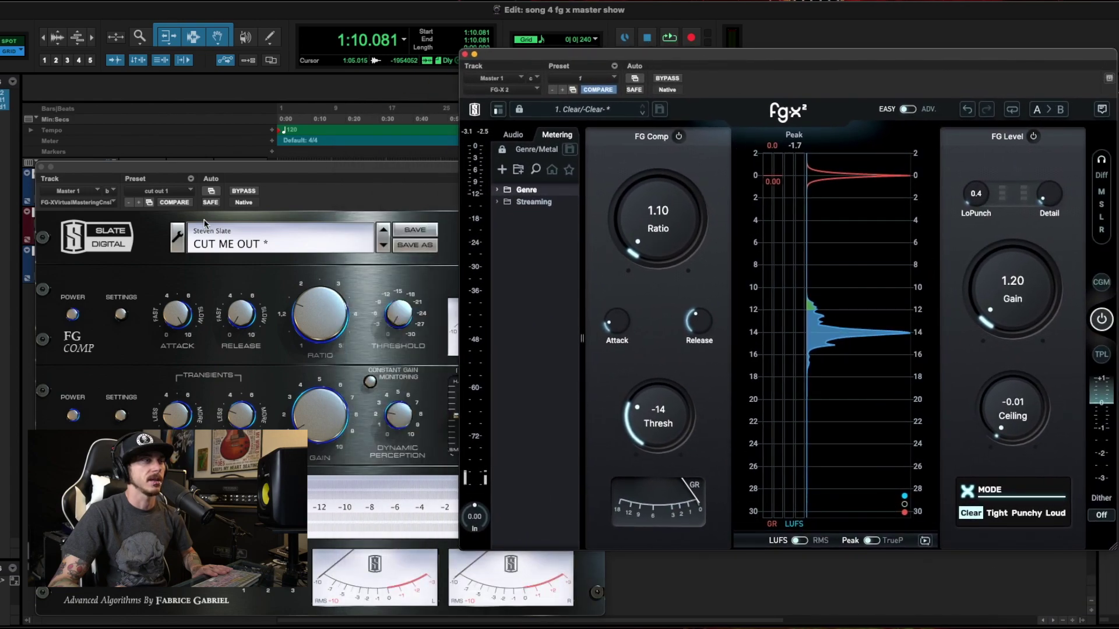
drag(358, 169, 345, 121)
drag(881, 64, 927, 86)
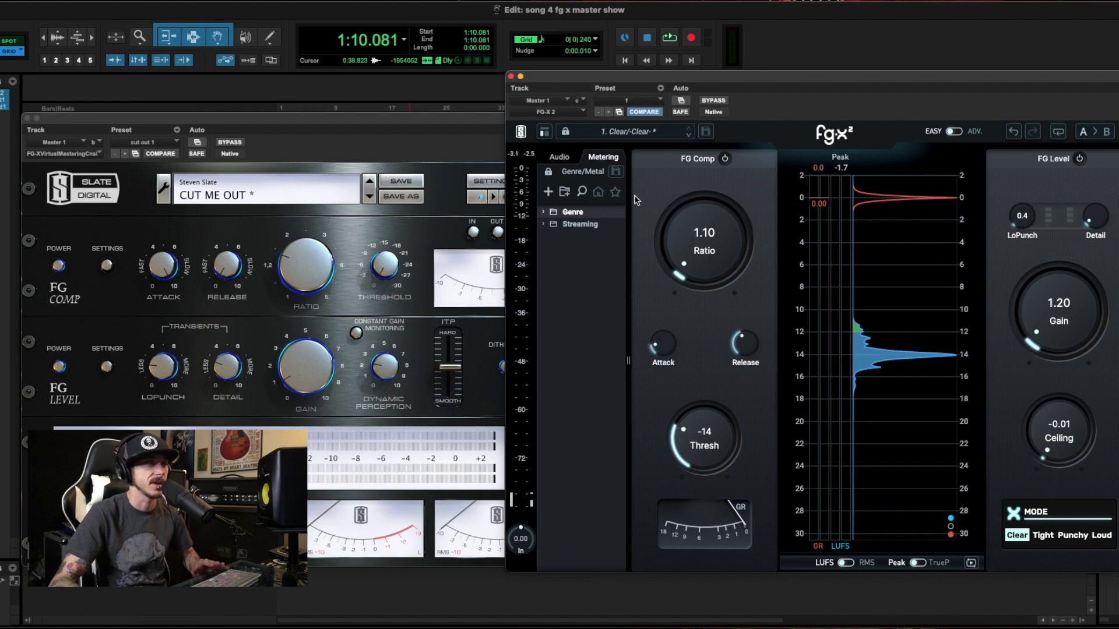
drag(702, 77, 691, 77)
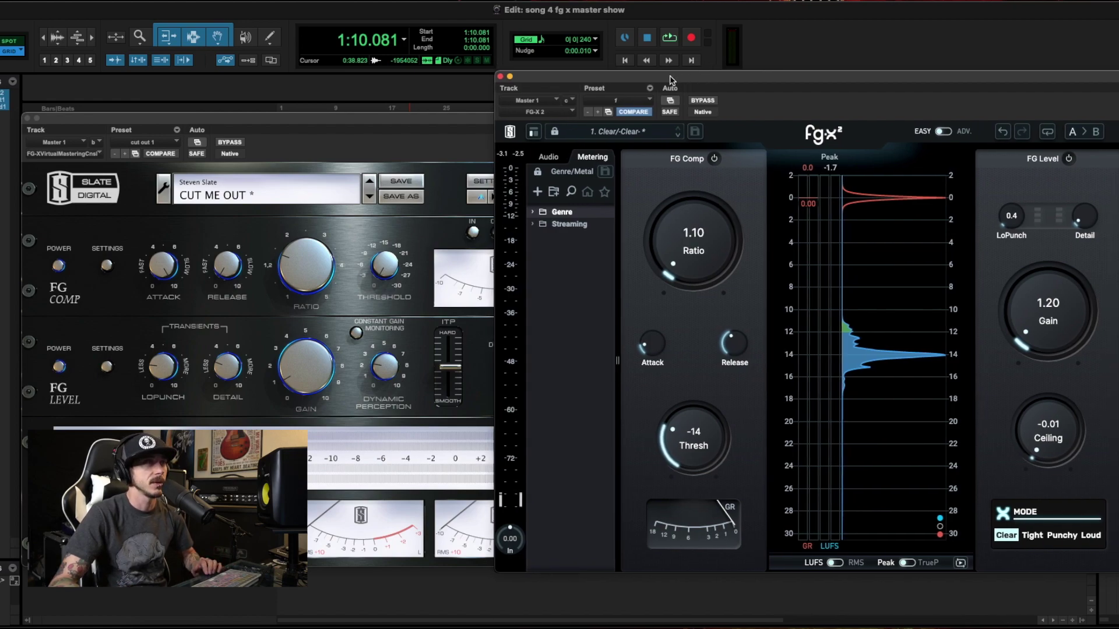
drag(461, 127, 487, 141)
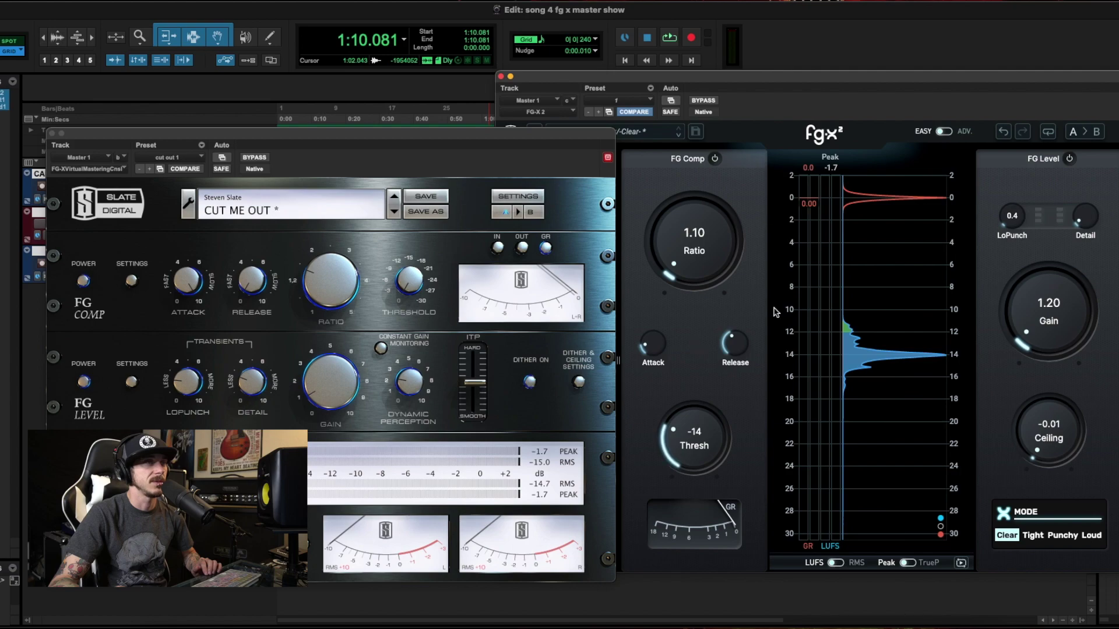